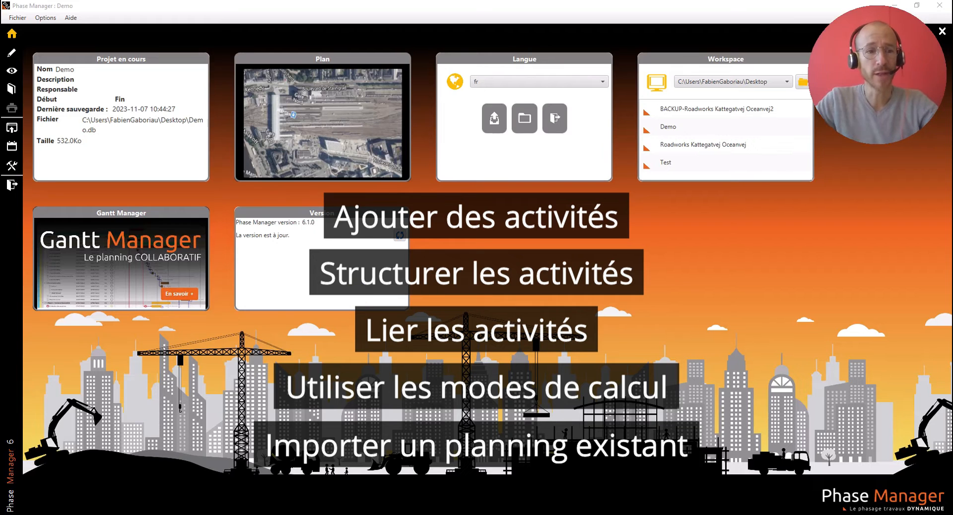
- Open the phasing design workspace and enlarge the Gantt area by shrinking the map above it
left_click(12, 52)
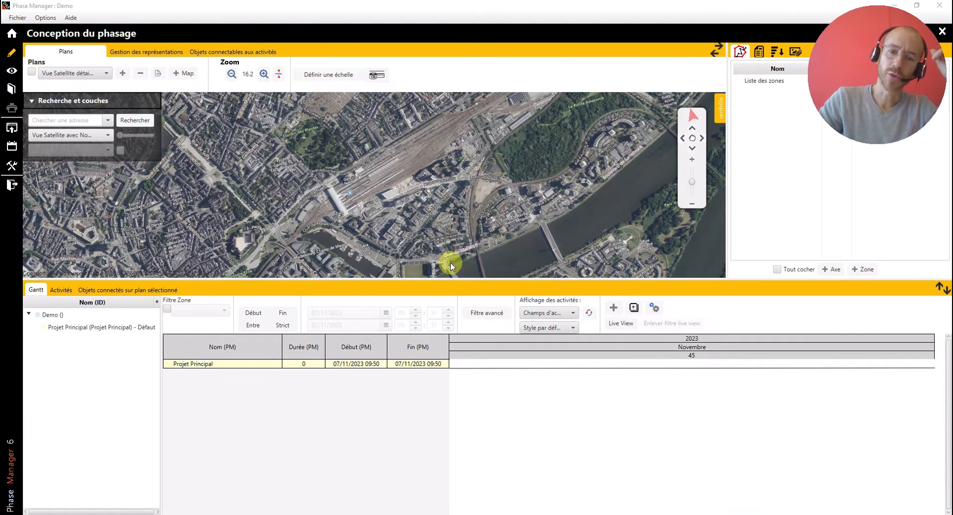
left_click_drag(448, 276, 454, 234)
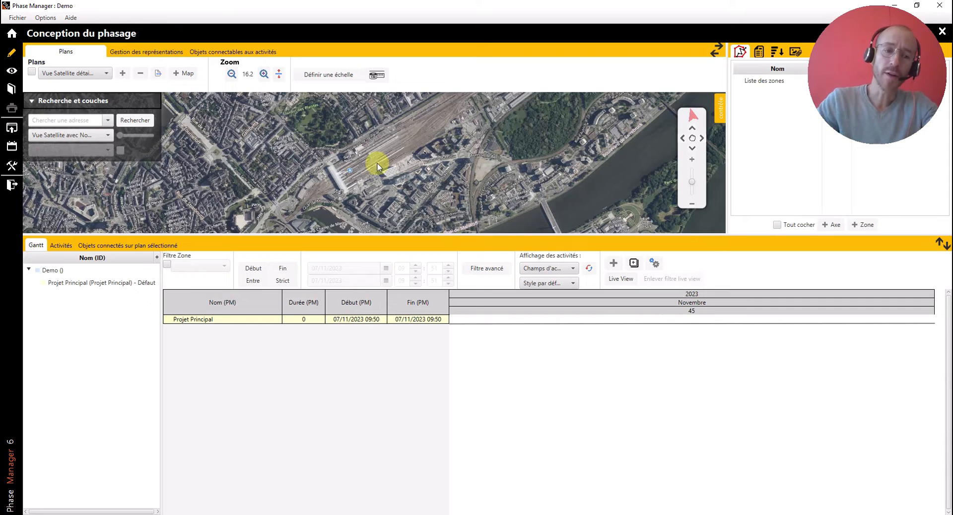
- Add an activity under Projet Principal and name it "Phase 1 : Tvx préliminaires"
left_click(72, 285)
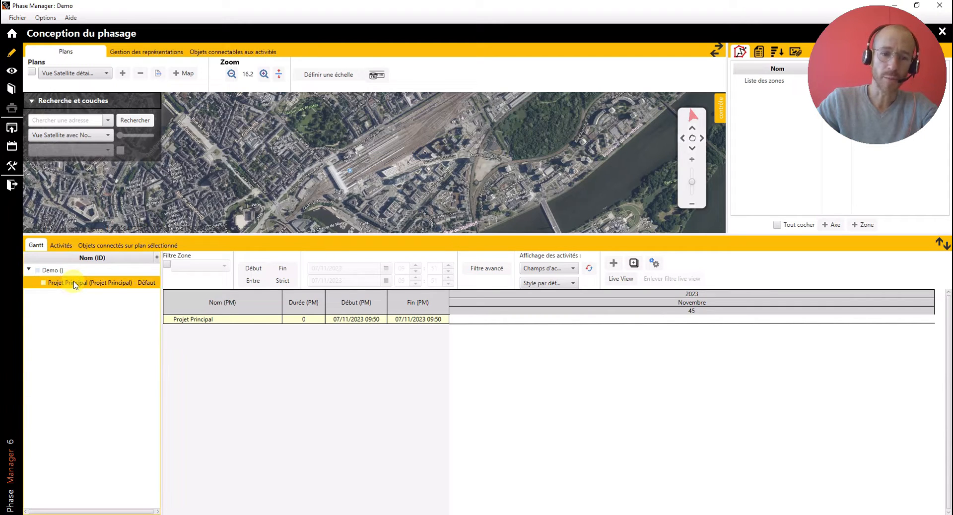
left_click(634, 264)
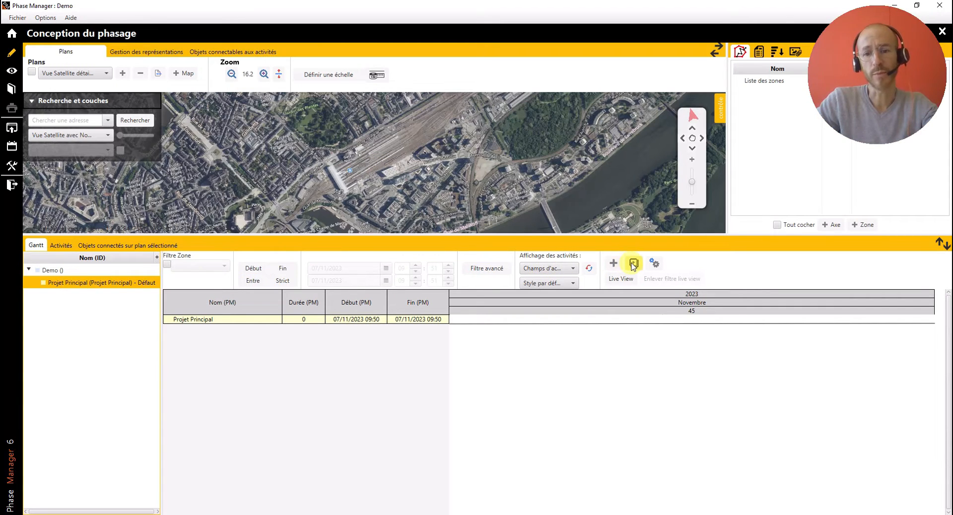
left_click(634, 264)
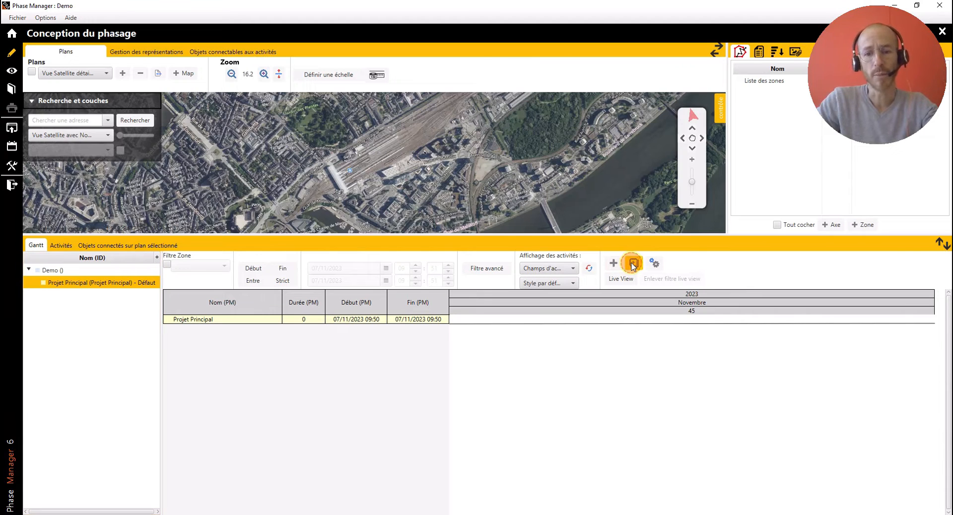
left_click(218, 325)
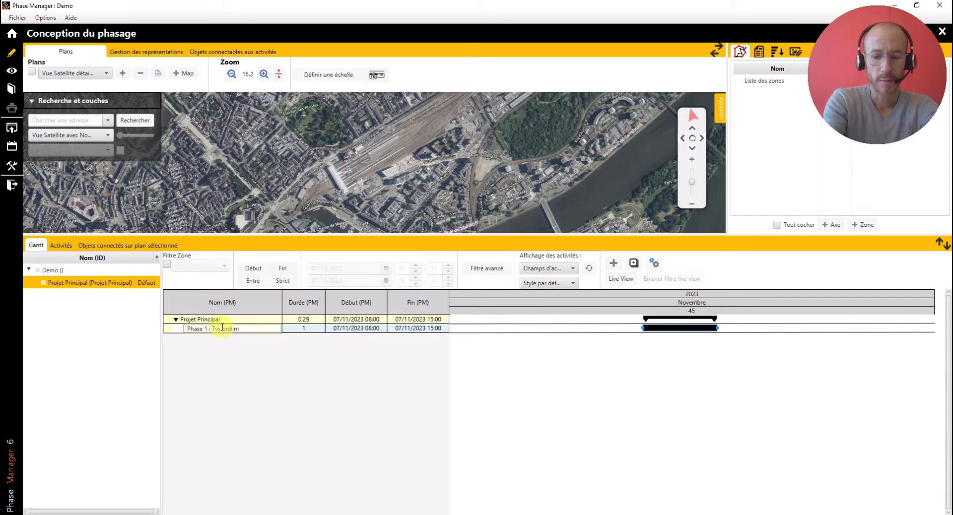
type("res")
key("Return")
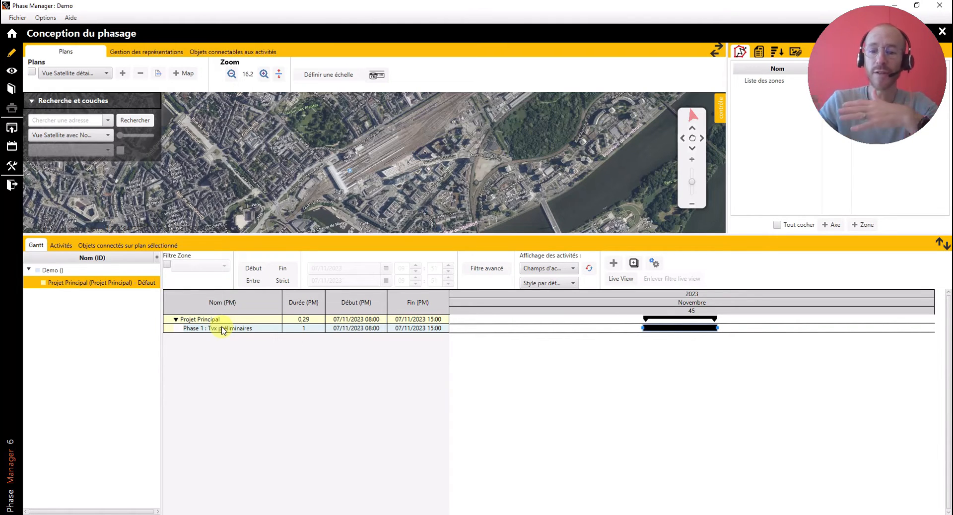
- Add a sub-activity under "Phase 1 : Tvx préliminaires" and name it "Libération des emprises"
left_click(634, 264)
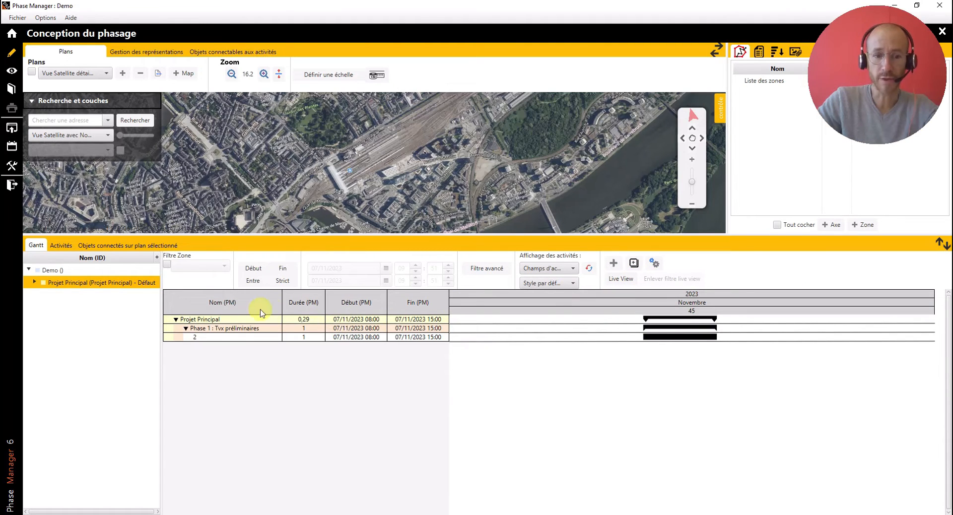
left_click(195, 337)
type("2")
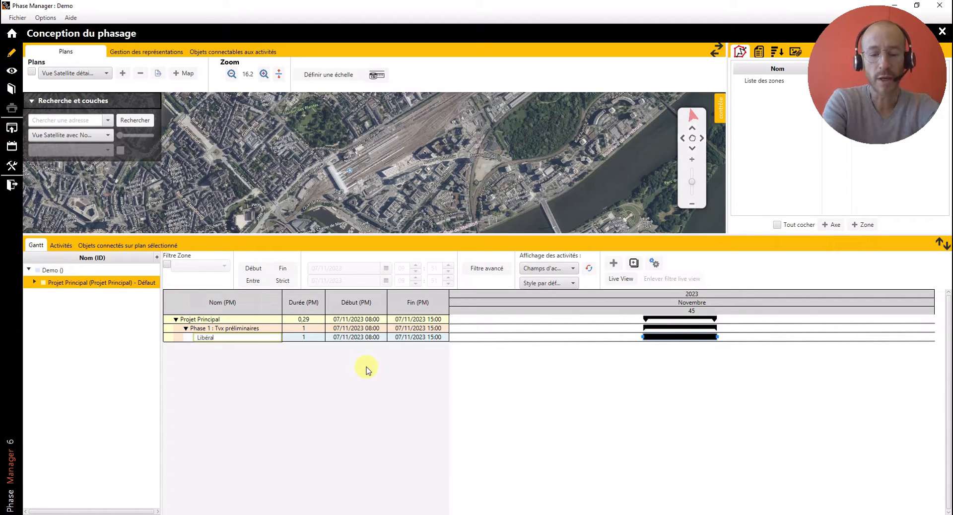
type("ibération des emprises")
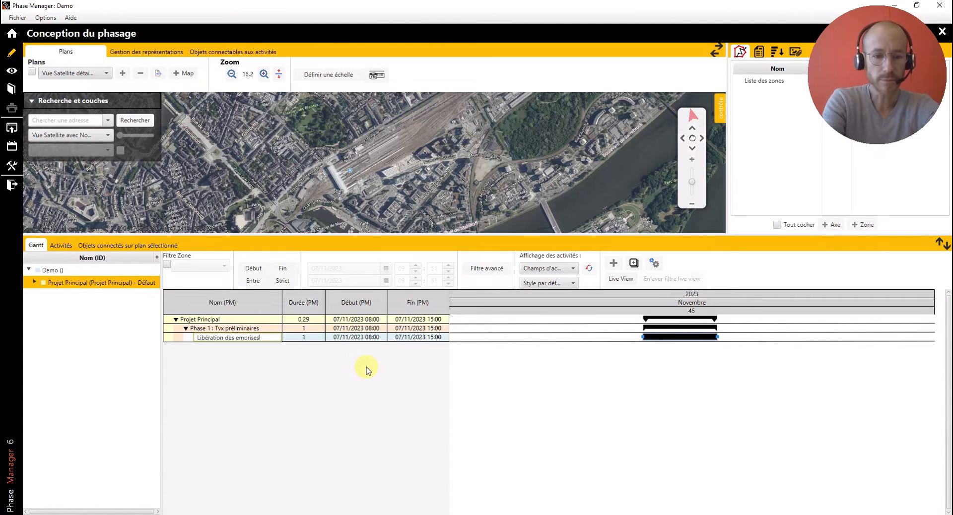
key("Return")
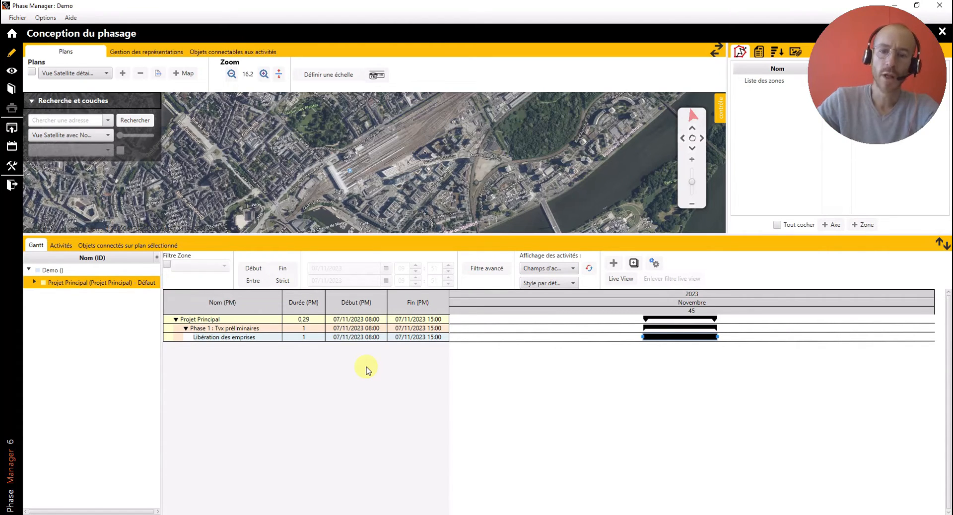
- Add an activity at the same level below "Libération des emprises" and name it "Décapage"
left_click(615, 266)
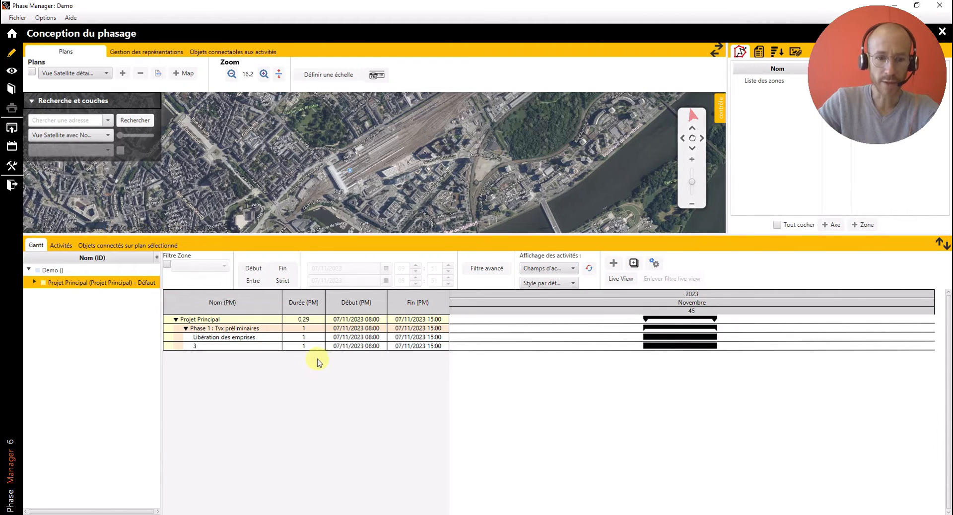
double_click(237, 345)
key("BackSpace")
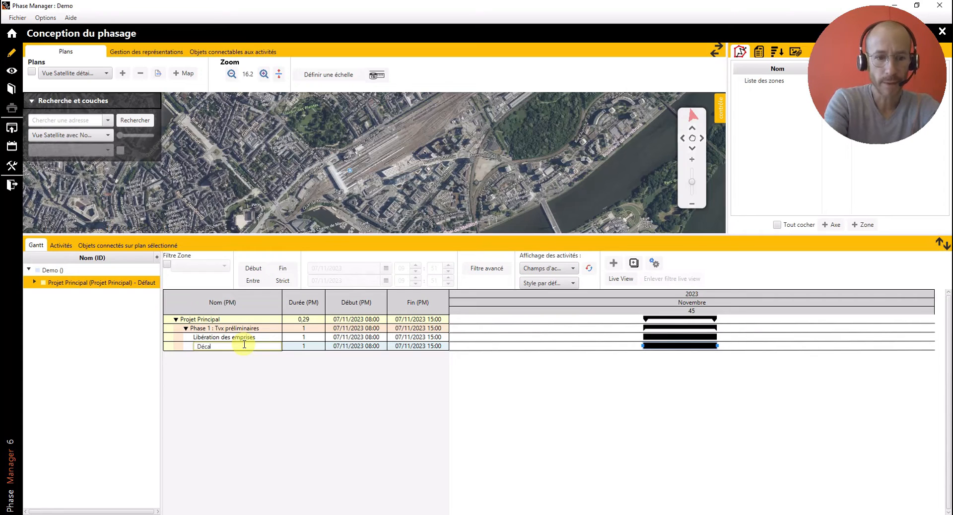
type("Décapage")
key("Return")
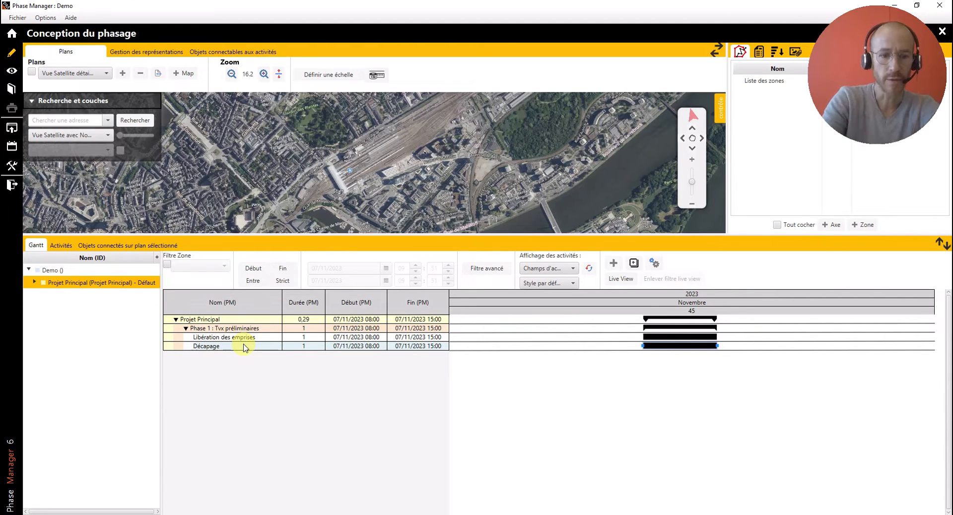
- Add an activity at the same level below "Décapage" and name it "Terrassement"
left_click(616, 264)
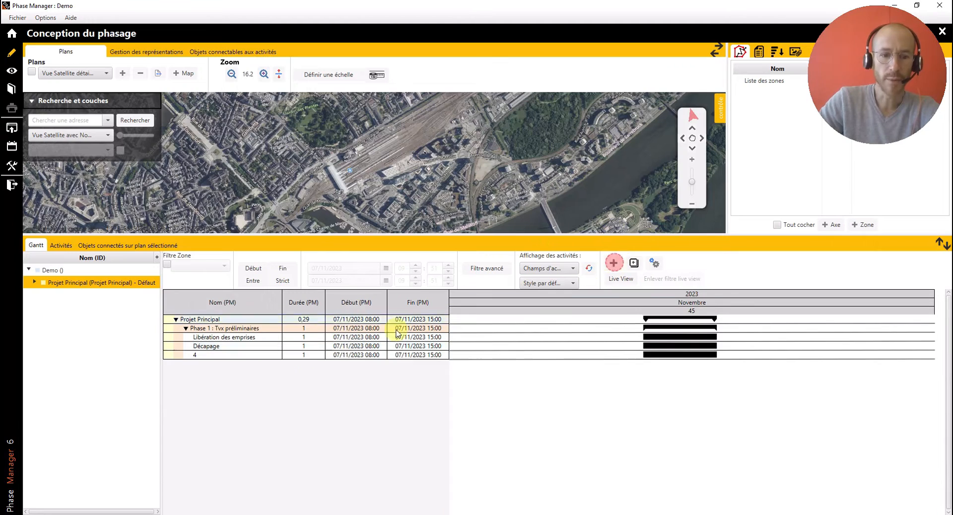
double_click(212, 355)
type("tel")
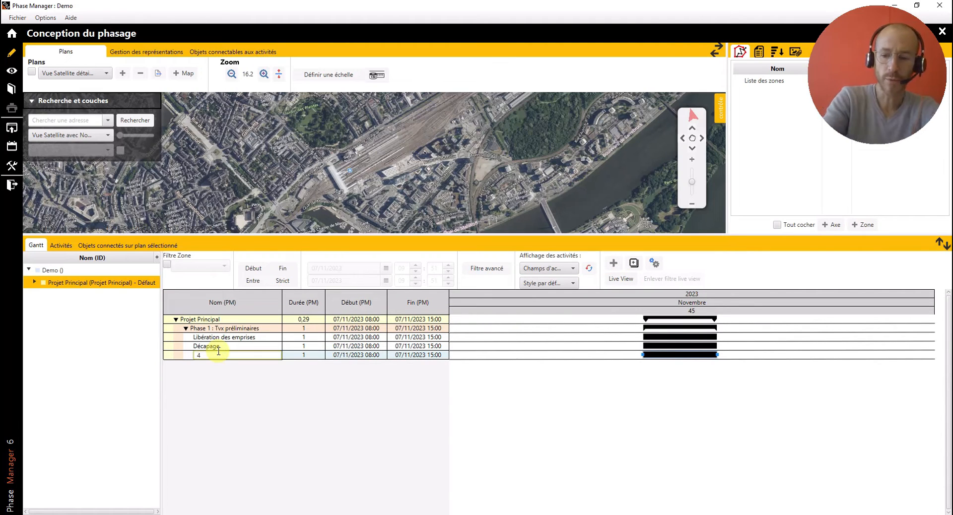
type("ras")
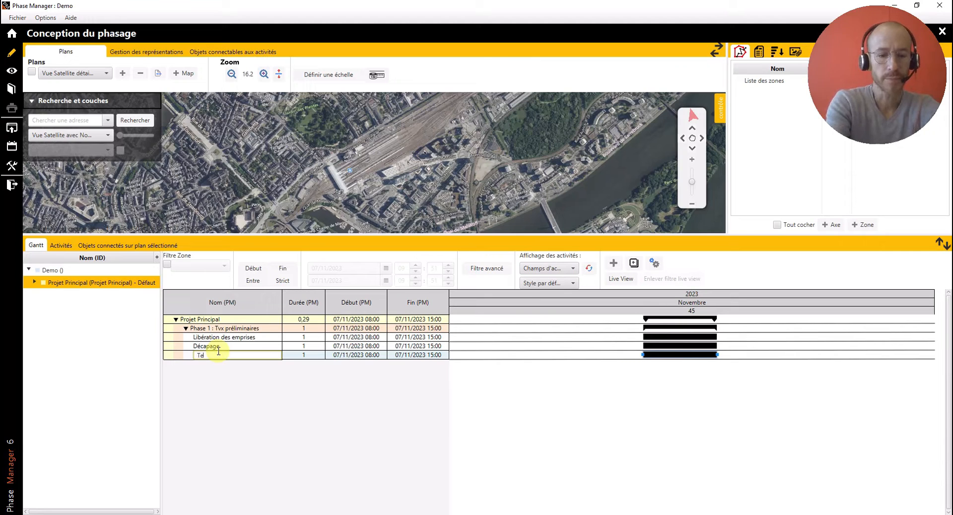
type("seme")
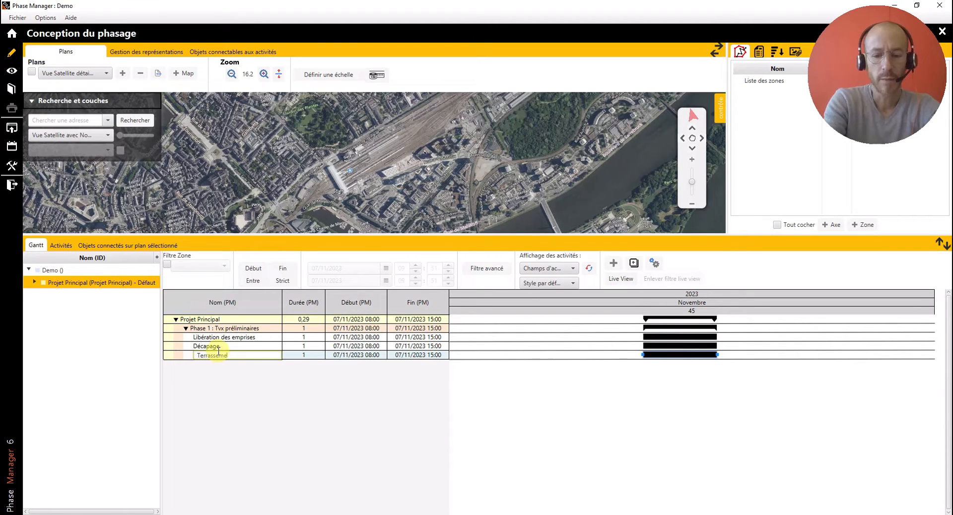
type("nt")
key("Return")
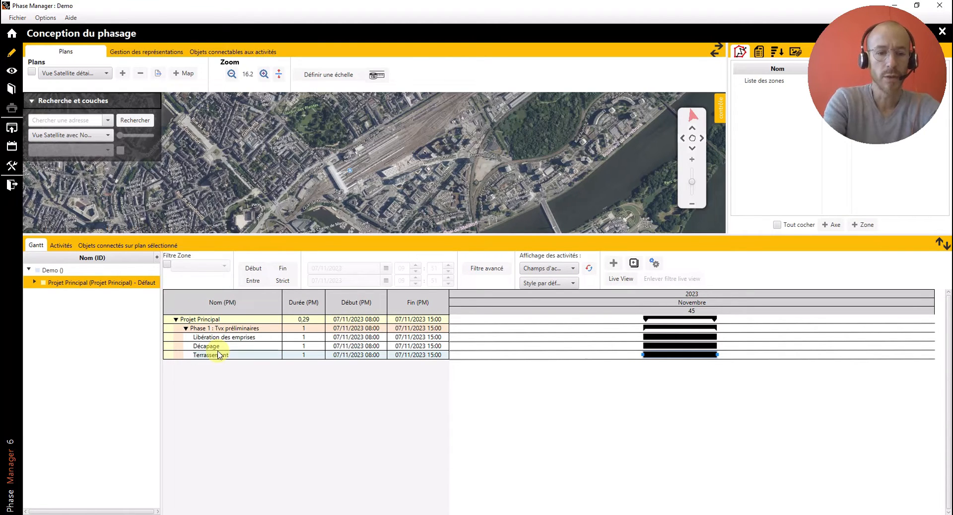
- Add an activity at the same level below "Terrassement" and name it "Pose de clôtures"
left_click(614, 263)
left_click(211, 364)
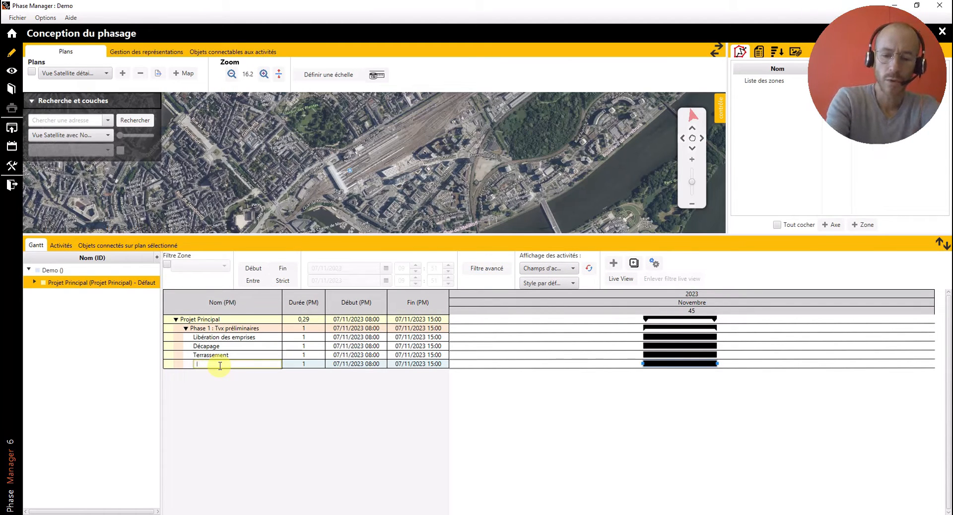
type("Pose de cl")
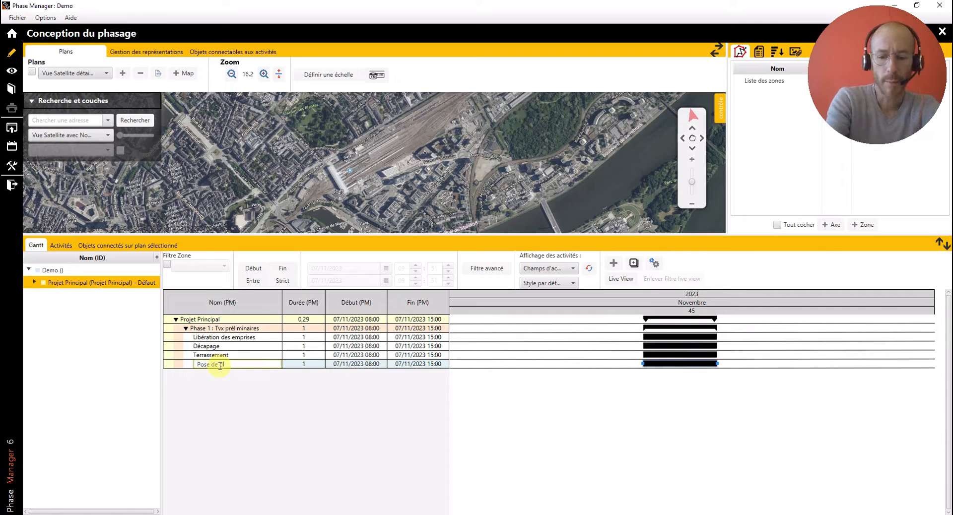
type("ôtures")
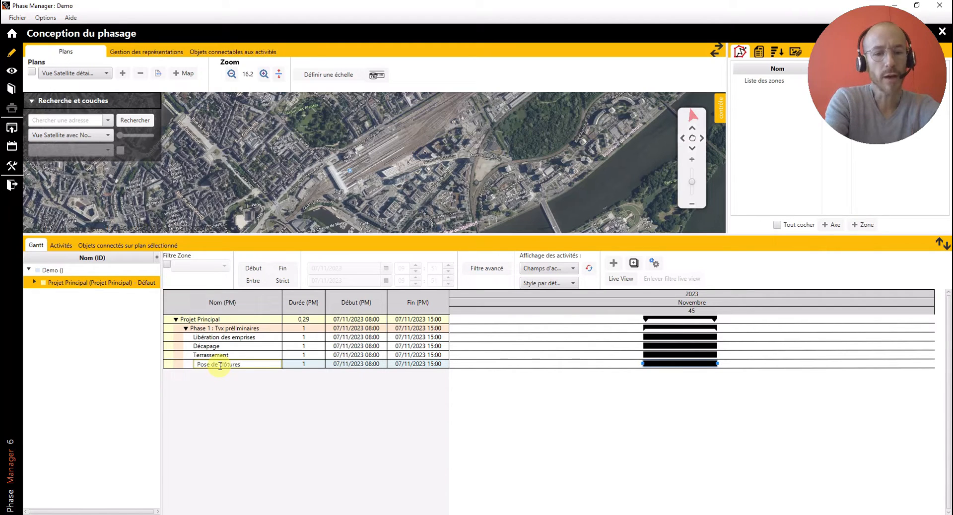
key("Return")
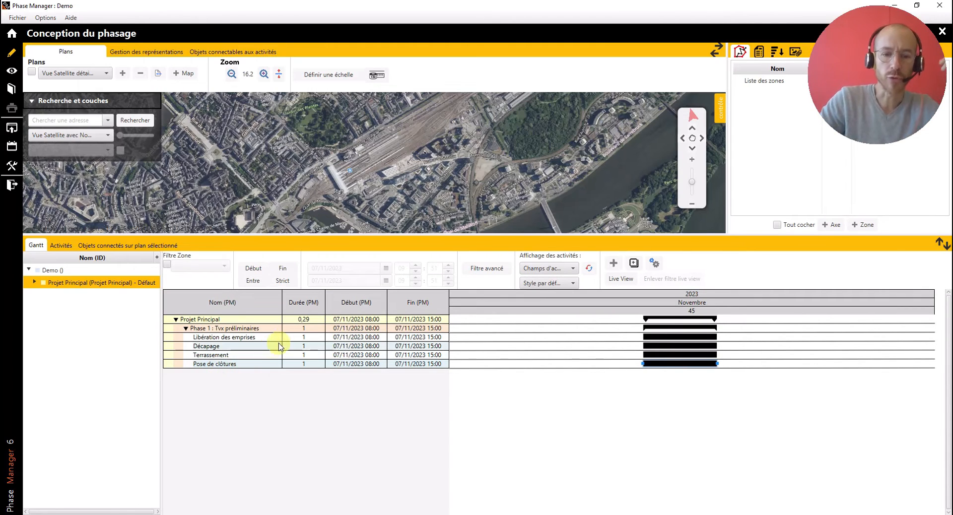
- Set the duration of "Libération des emprises" to 5 and that of "Décapage" to 4
double_click(308, 337)
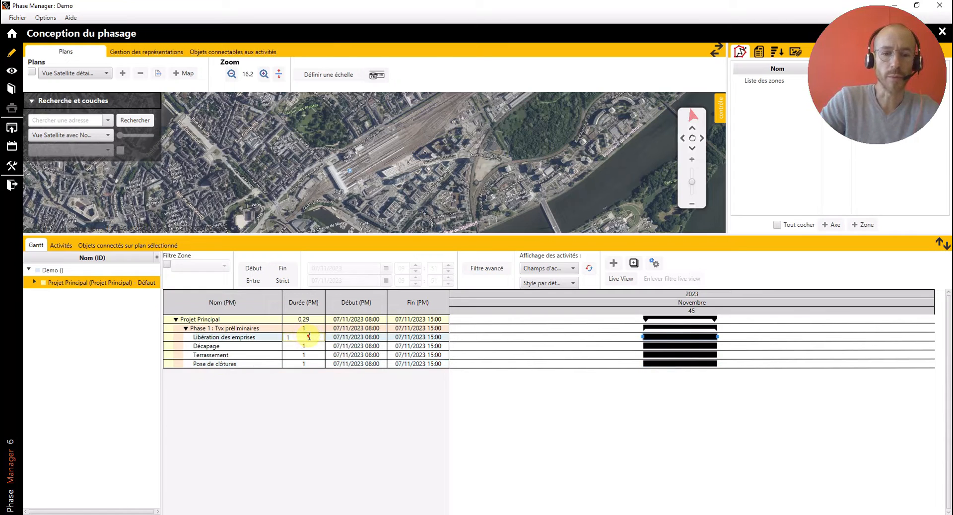
left_click(308, 337)
type("5")
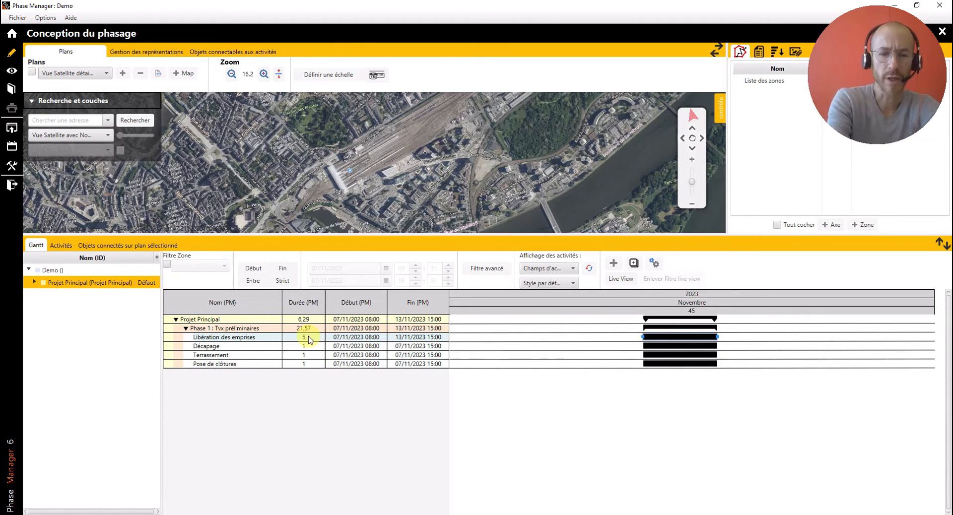
key("Return")
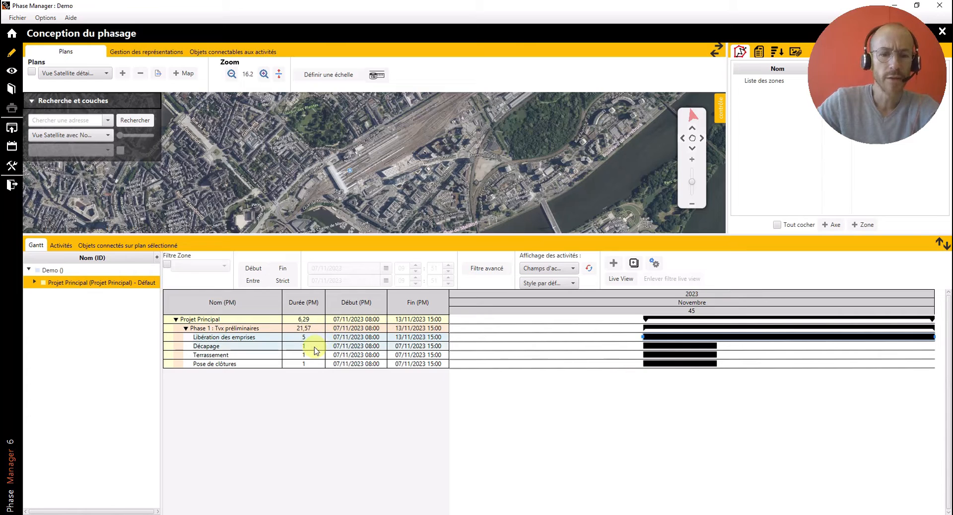
double_click(324, 346)
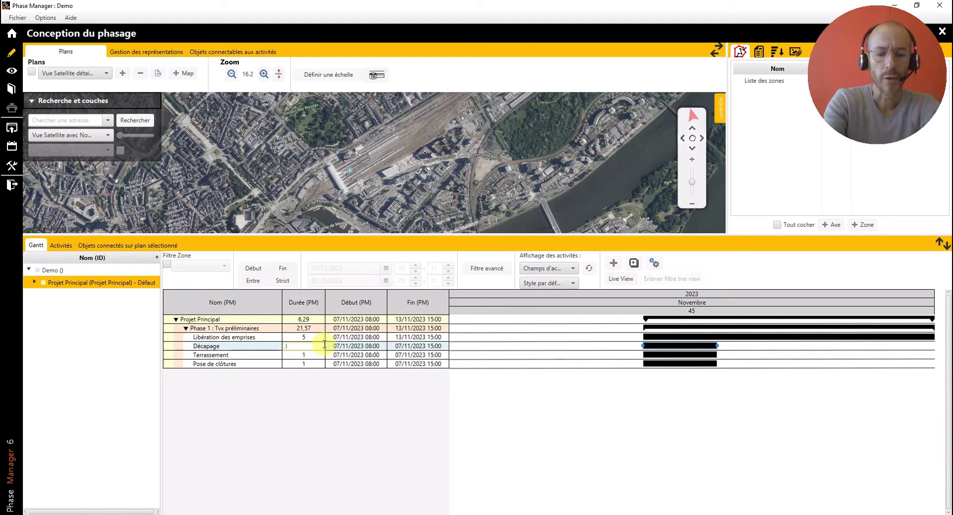
type("4")
key("Return")
- Set the duration of "Terrassement" to 5 and that of "Pose de clôtures" to 3
left_click(312, 356)
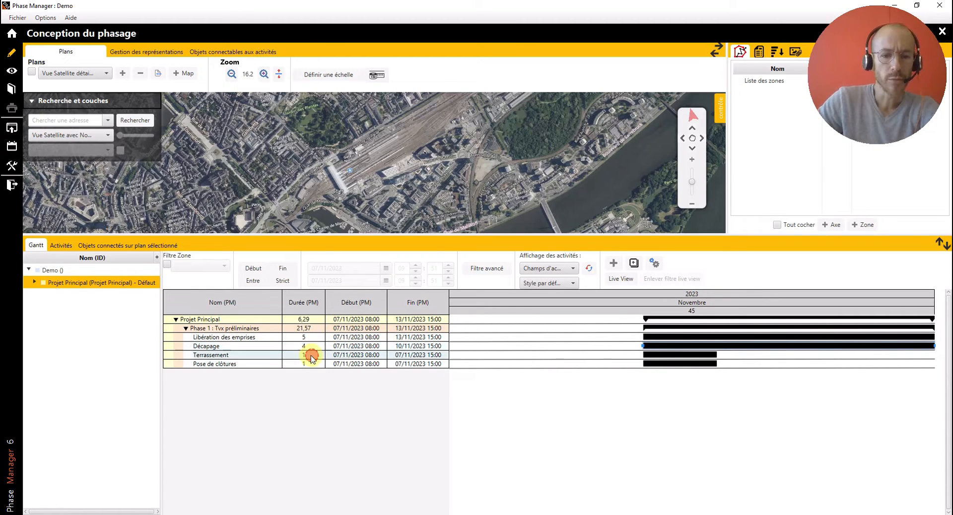
left_click(312, 356)
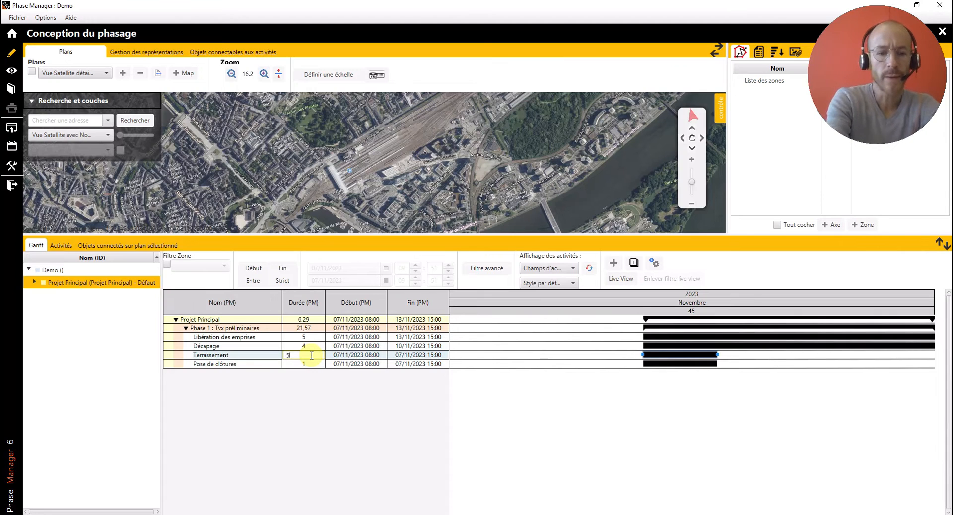
key("Return")
left_click(312, 363)
left_click(312, 364)
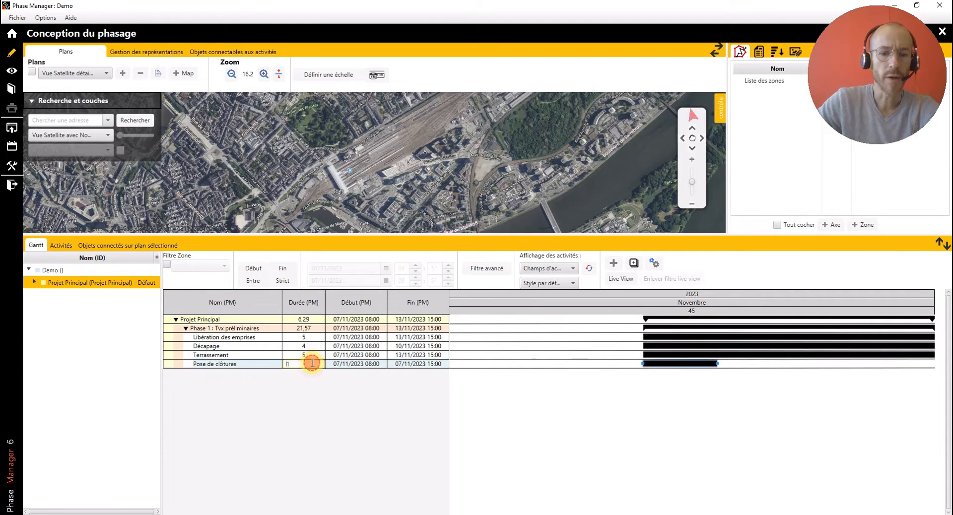
type("3")
key("Return")
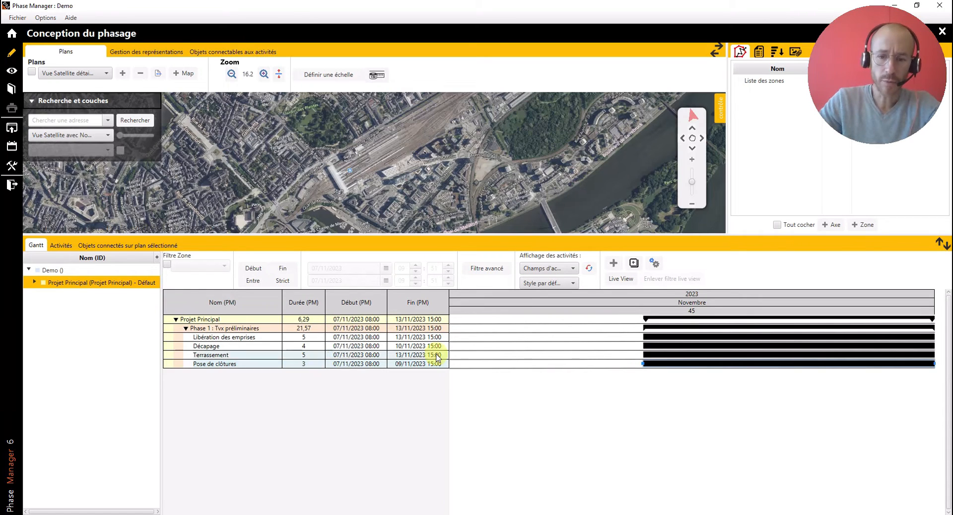
- Open the properties of the "Pose de clôtures" activity and set its quantity to 3000 m
scroll(584, 359, "down", 3)
scroll(596, 359, "down", 2)
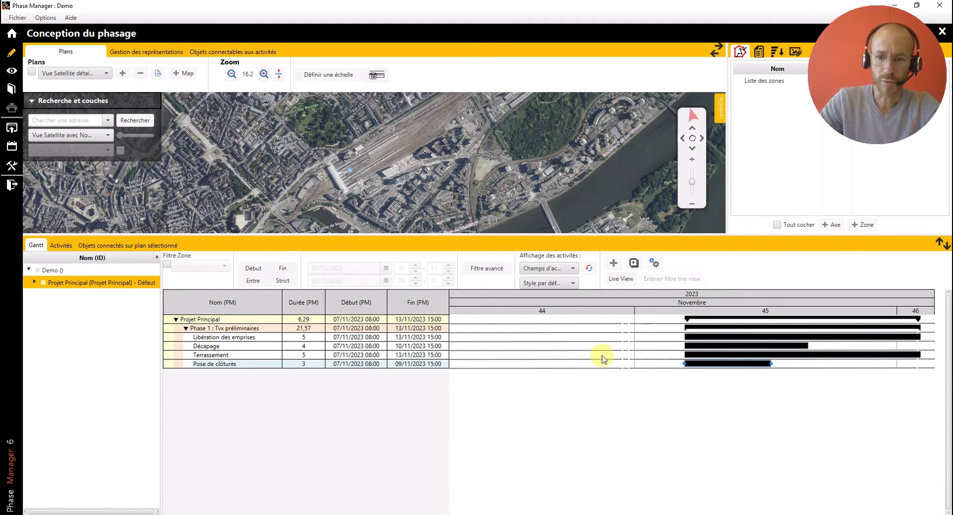
left_click_drag(664, 379, 549, 379)
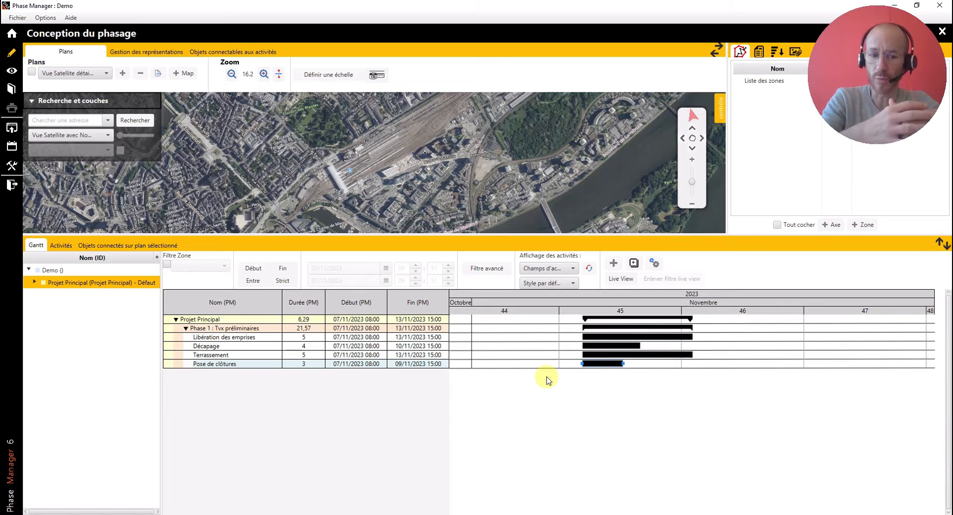
double_click(601, 365)
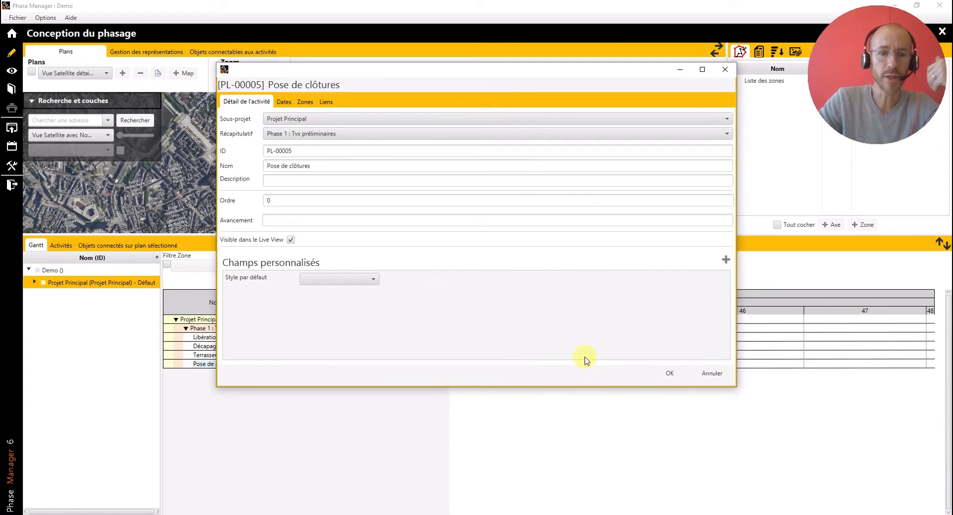
left_click(291, 105)
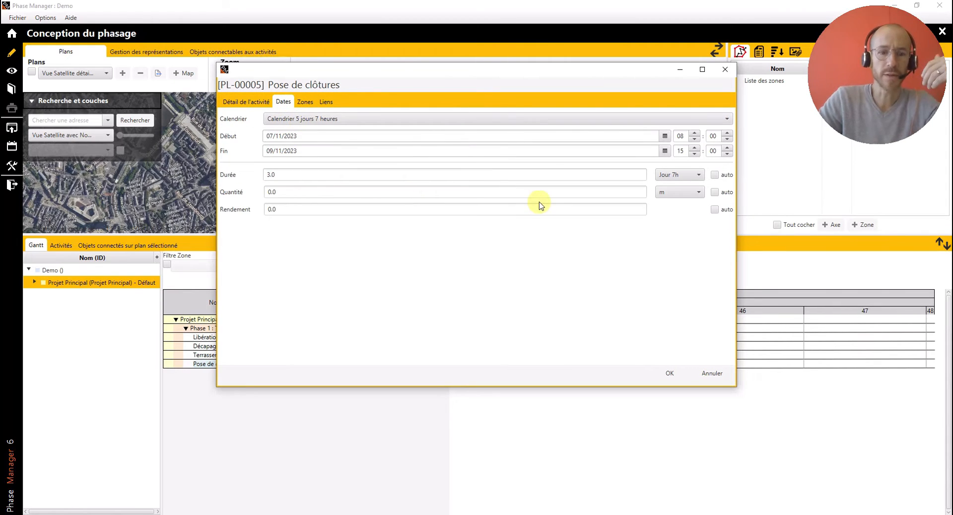
left_click(367, 194)
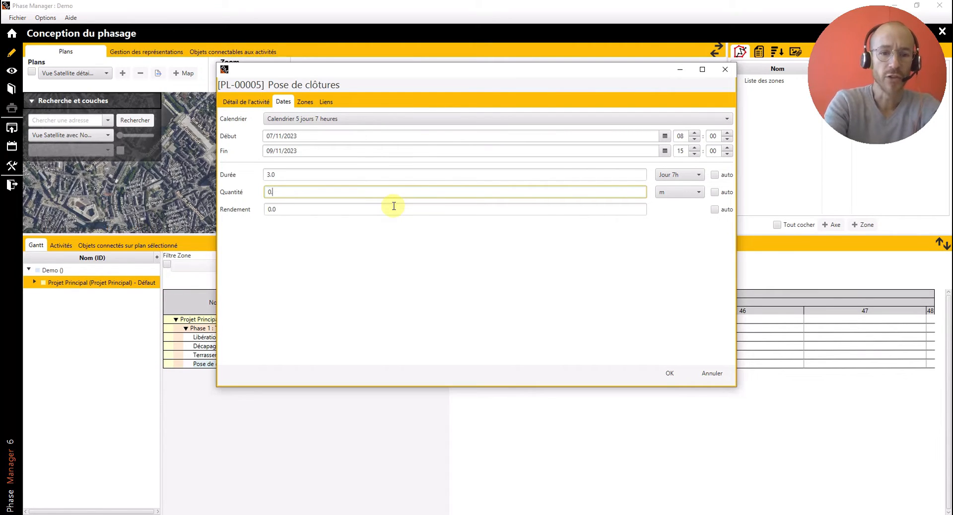
type("300")
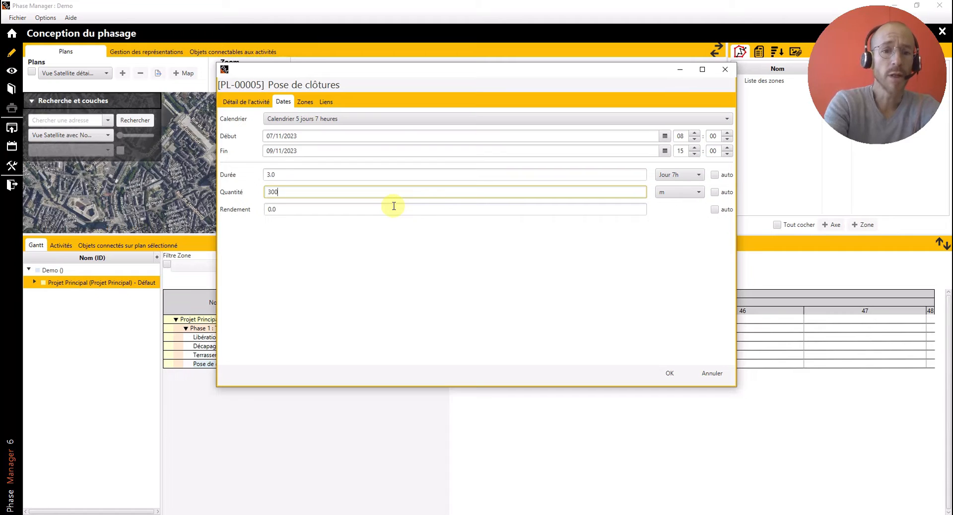
type("0")
key("Tab")
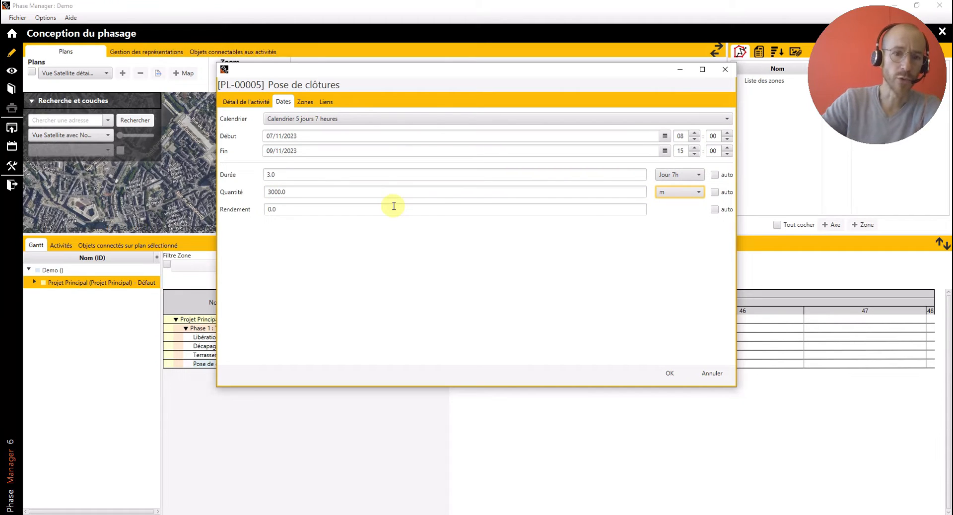
- Set the activity's Rendement to 150 and have its duration calculated automatically
left_click(355, 209)
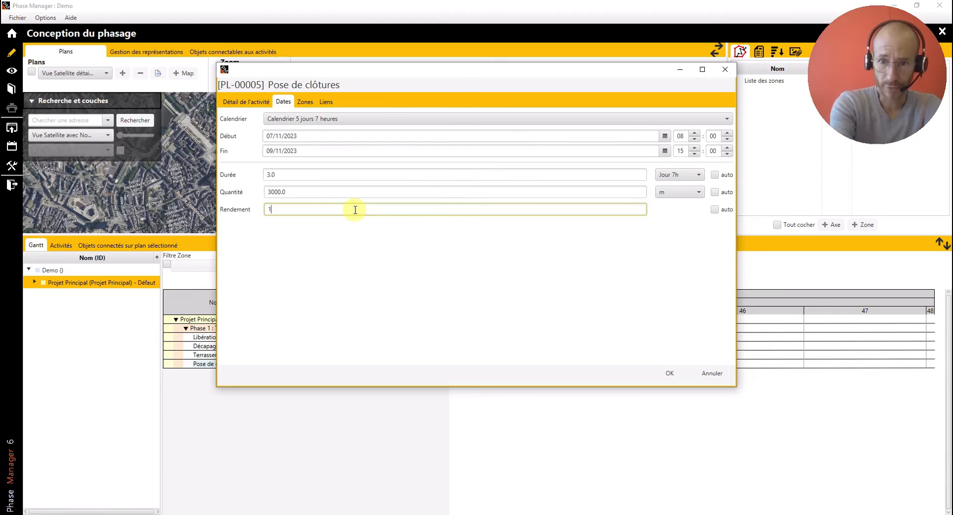
type("150")
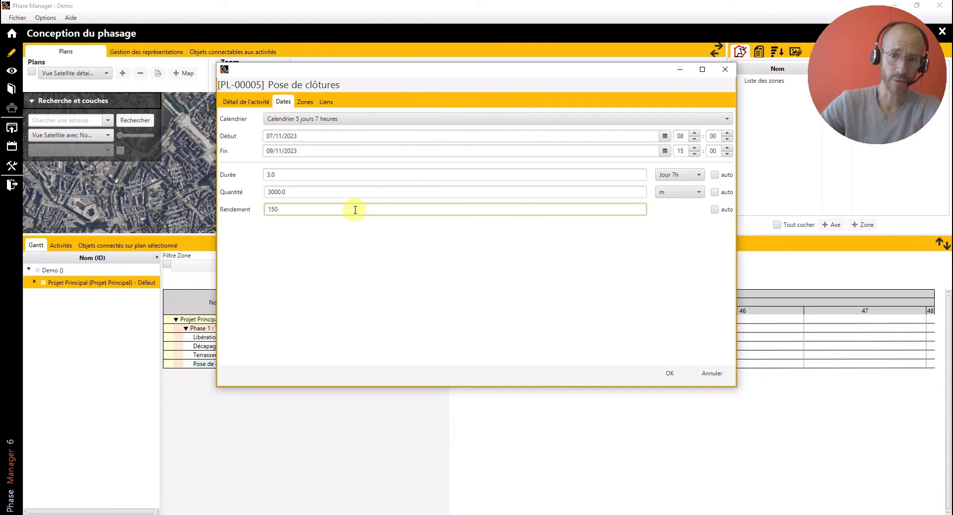
key("Tab")
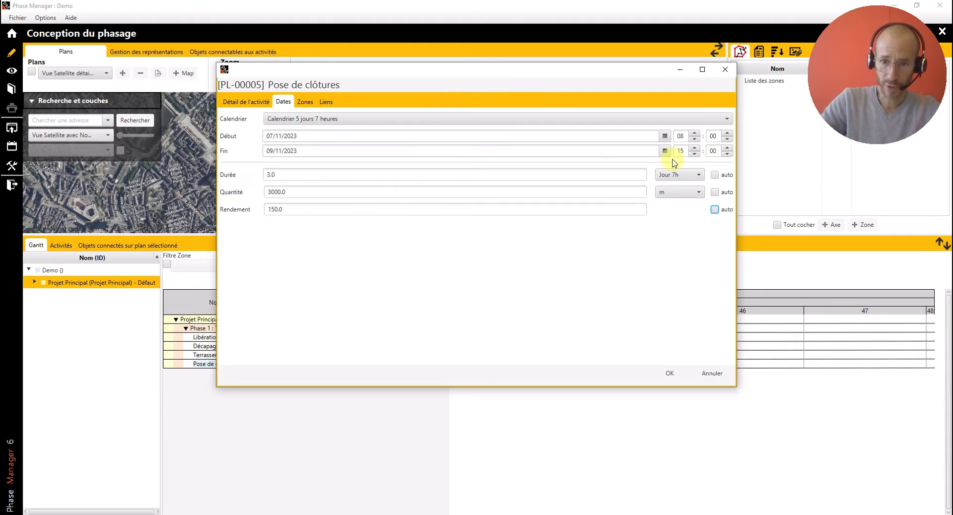
left_click(715, 175)
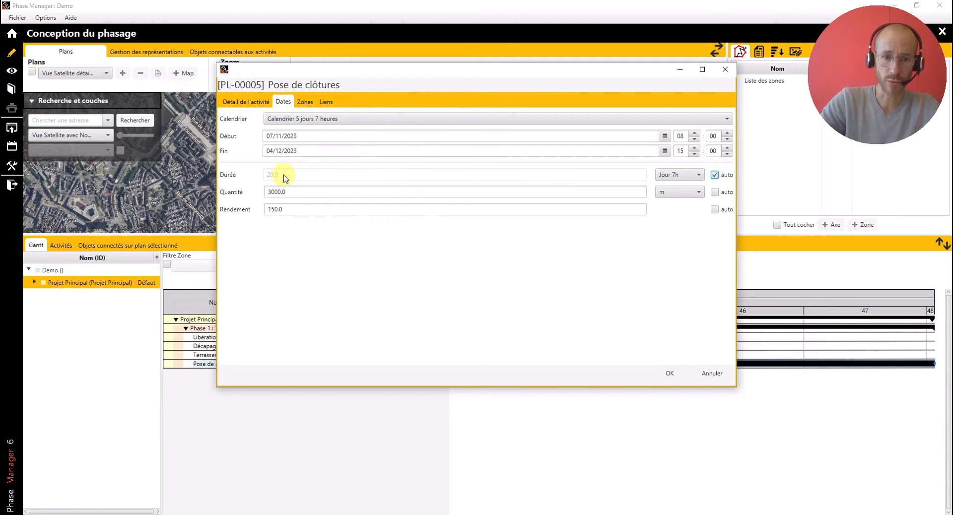
- Change the Rendement of "Pose de clôtures" to 300 and accept the activity's settings
double_click(292, 209)
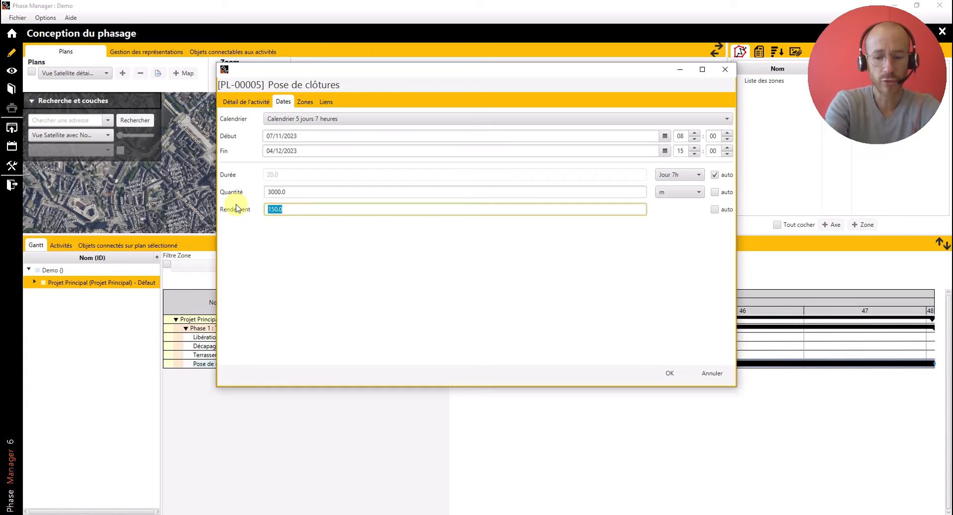
type("300")
key("Tab")
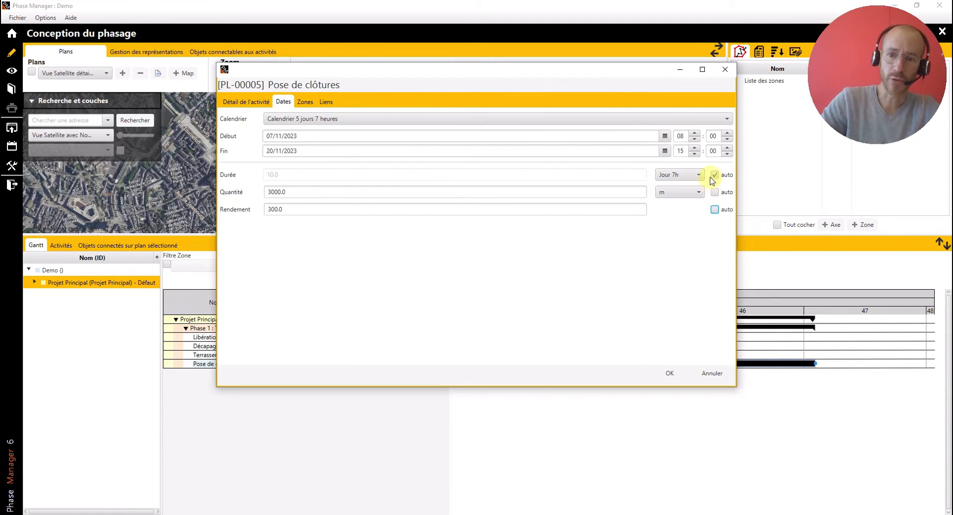
left_click(714, 210)
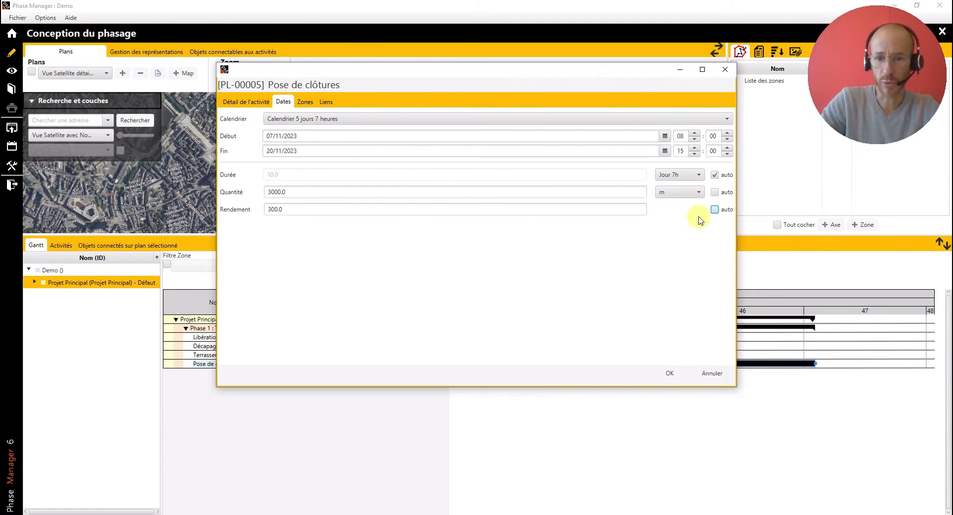
left_click(669, 373)
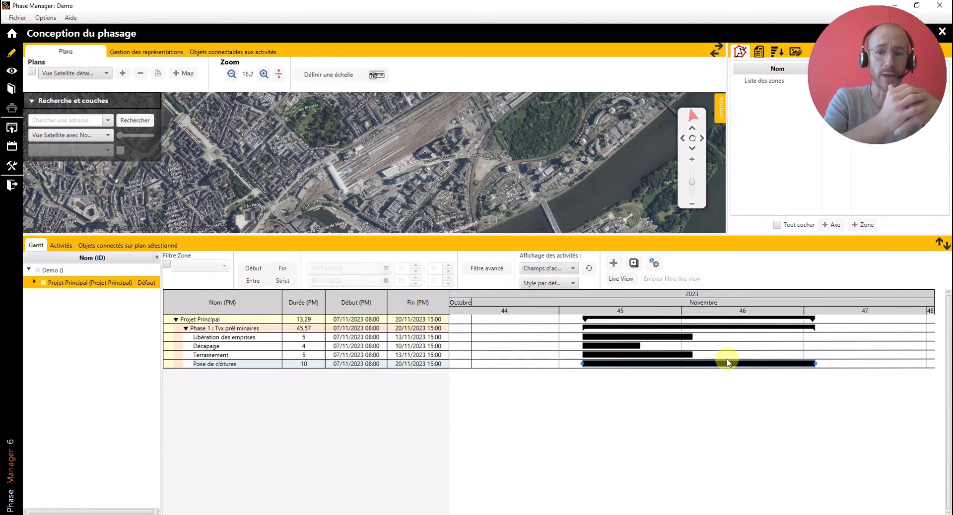
- Start a two-activity link with "Libération des emprises" as predecessor and "Décapage" as successor, using type FD
left_click(670, 337)
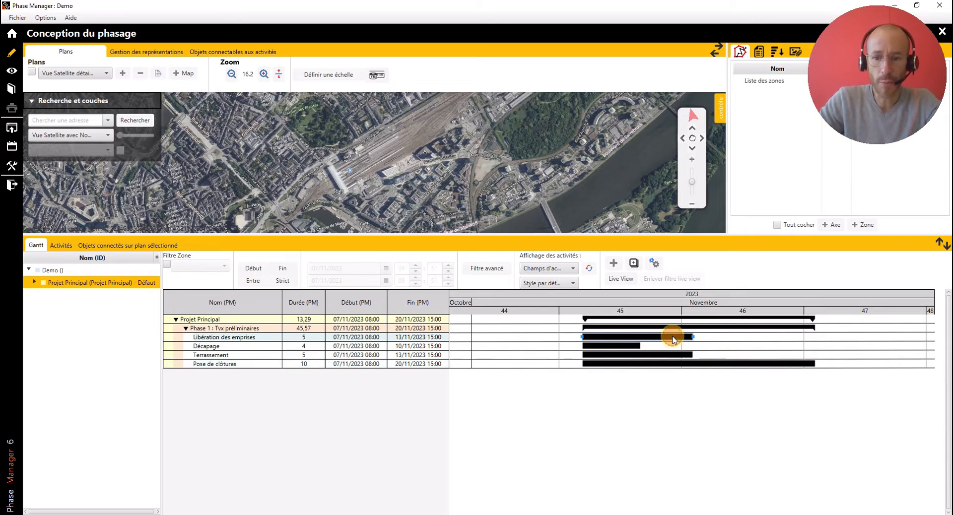
left_click(619, 347, "ctrl")
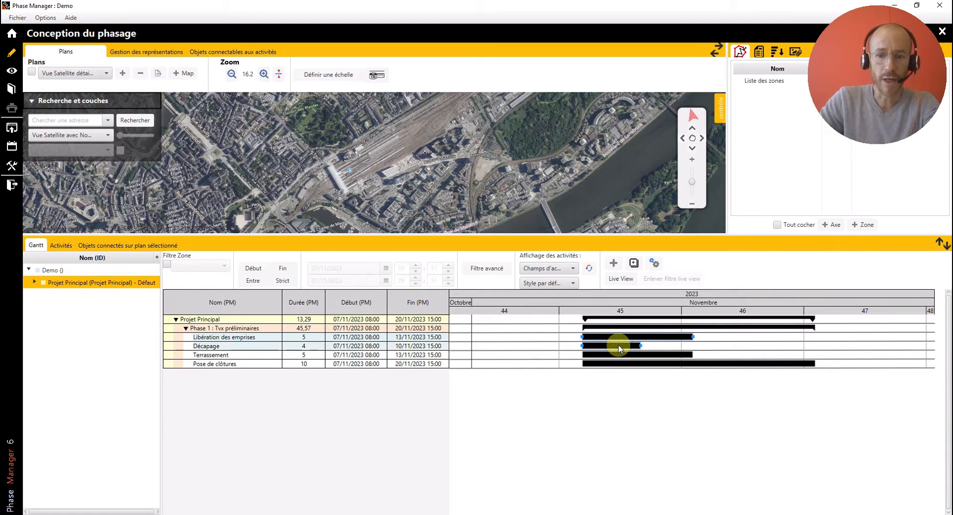
right_click(619, 347)
mouse_move(674, 491)
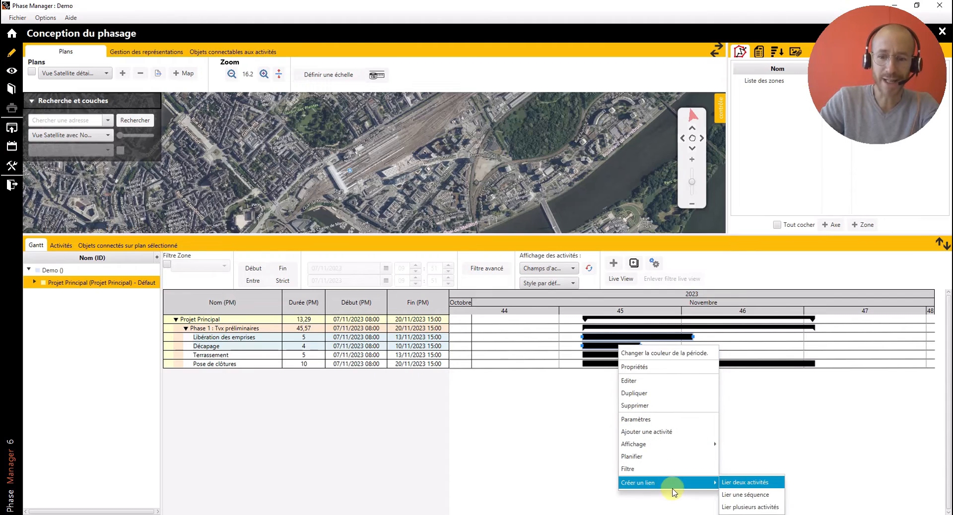
left_click(742, 484)
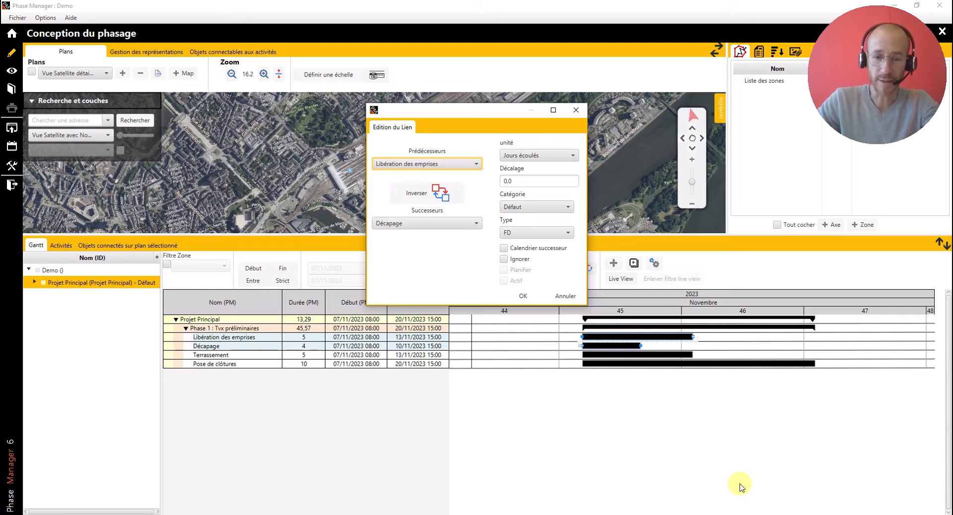
left_click(416, 193)
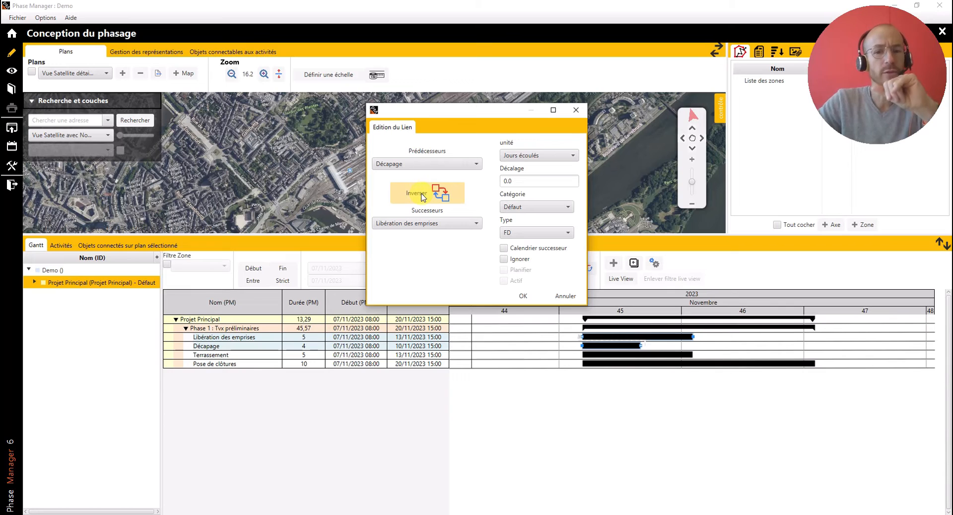
left_click(423, 196)
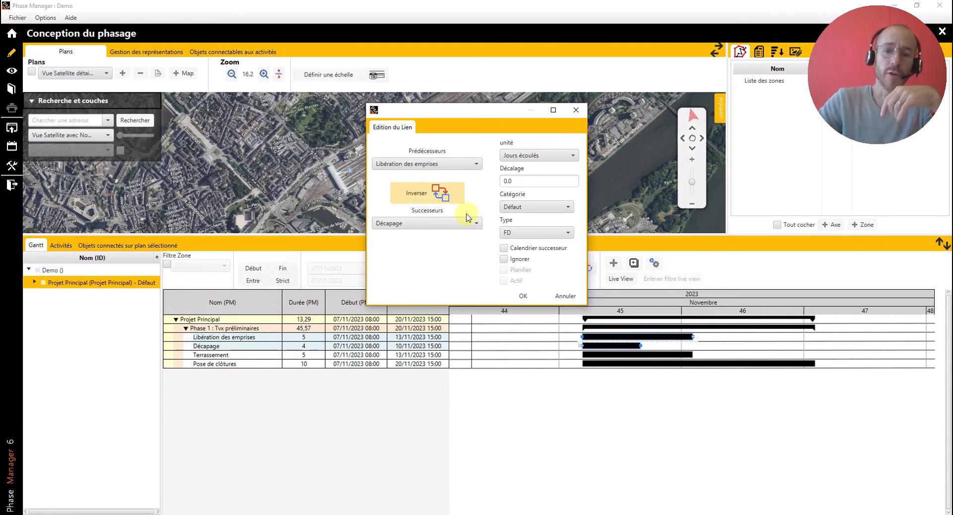
left_click(522, 234)
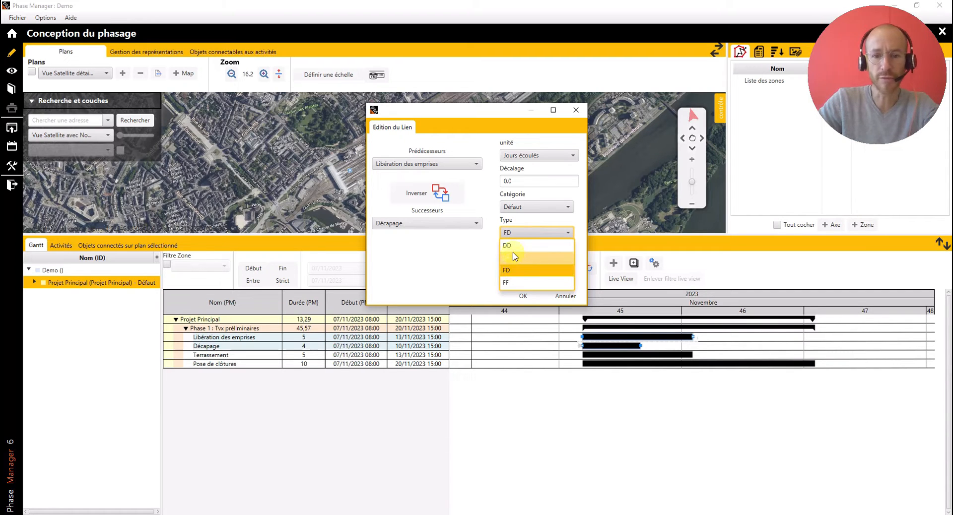
left_click(516, 273)
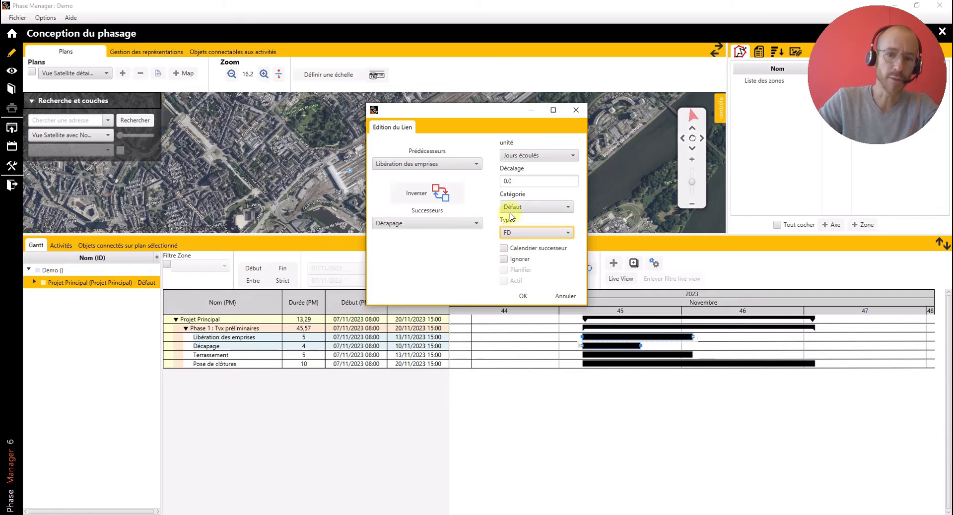
- Give the link a lag of 2 in Jour 7h units, create it, and recalculate the schedule
left_click(525, 161)
left_click(521, 175)
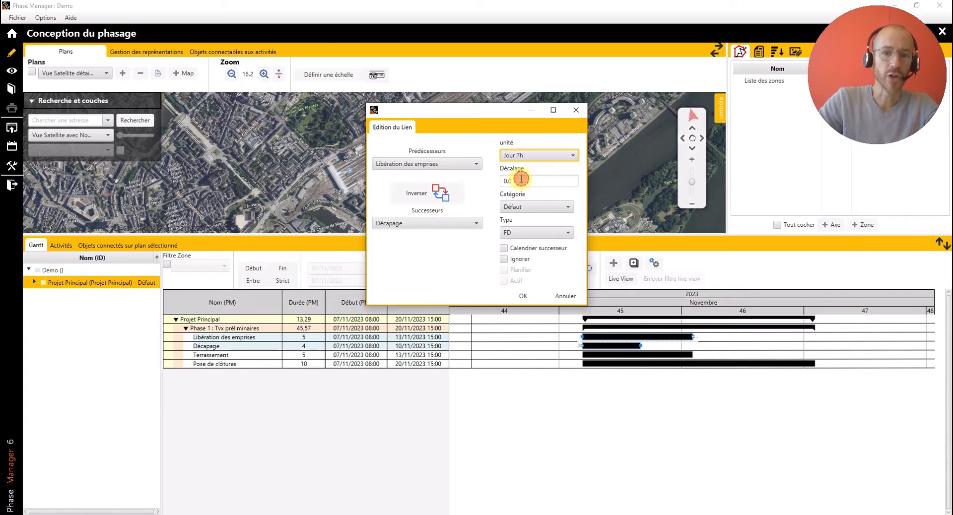
key("Tab")
type("2")
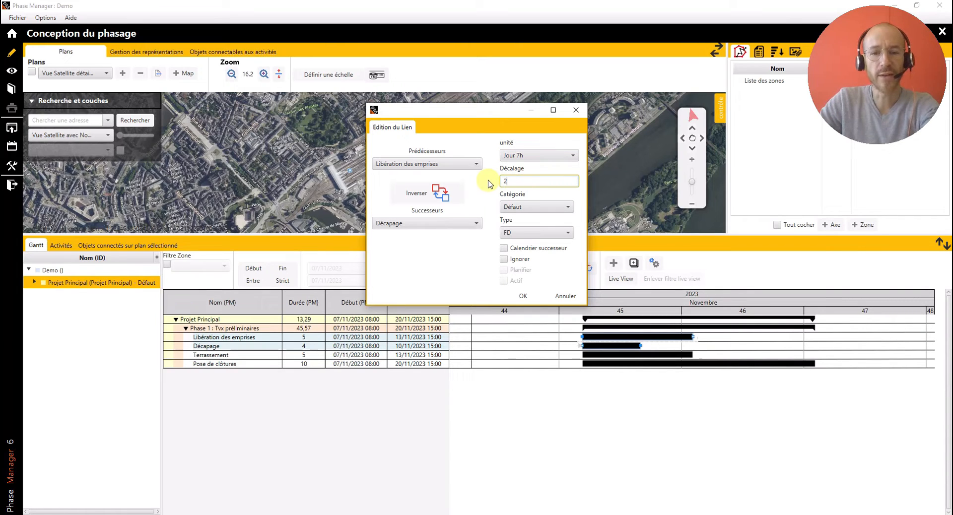
key("Tab")
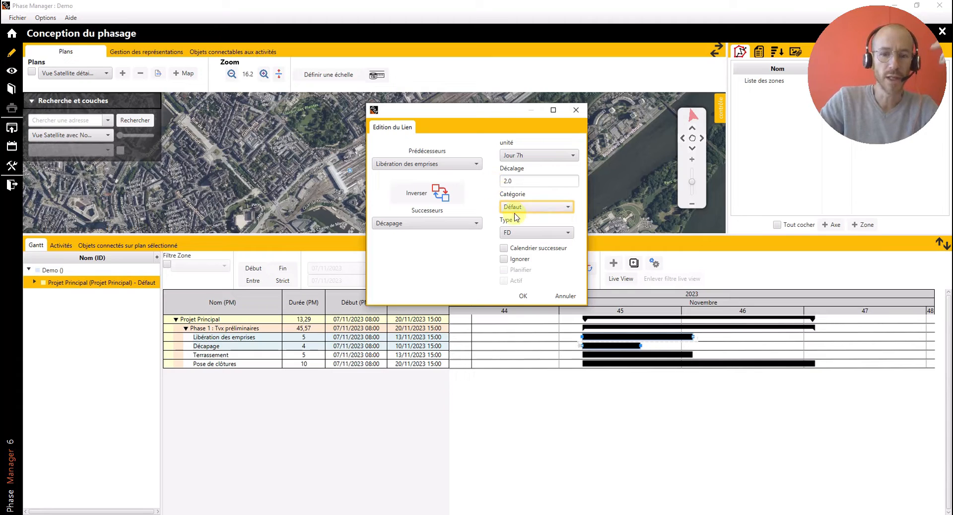
left_click(527, 296)
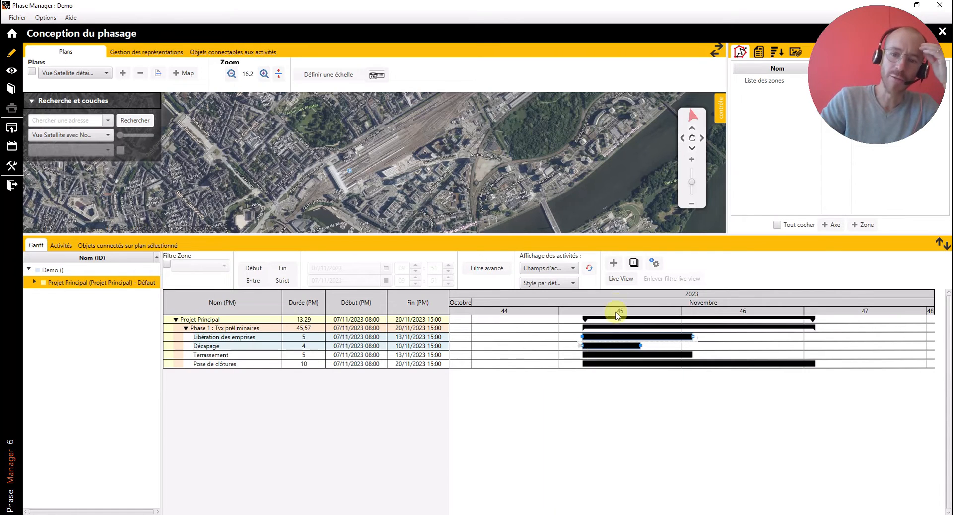
left_click(655, 264)
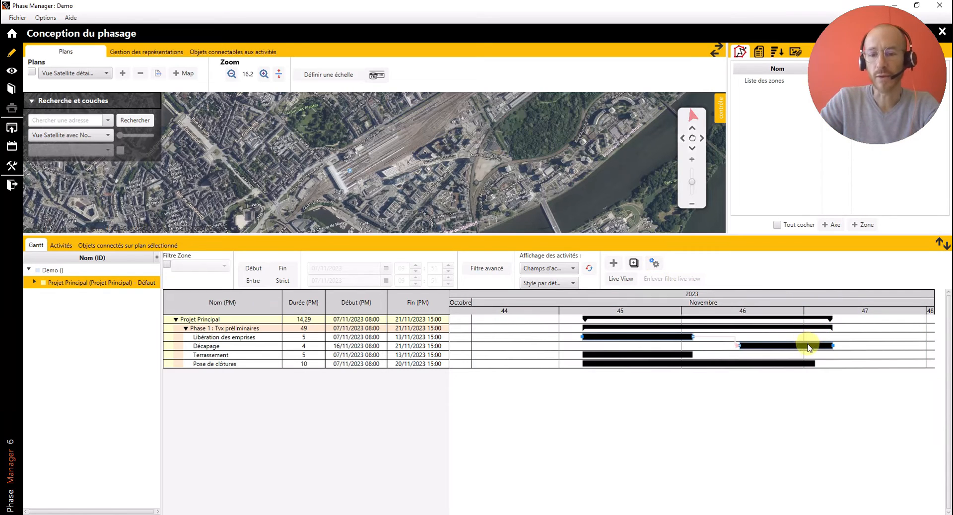
- Link "Décapage", "Terrassement" and "Pose de clôtures" in that order as a sequence, keeping type FD and zero lag
left_click(824, 394)
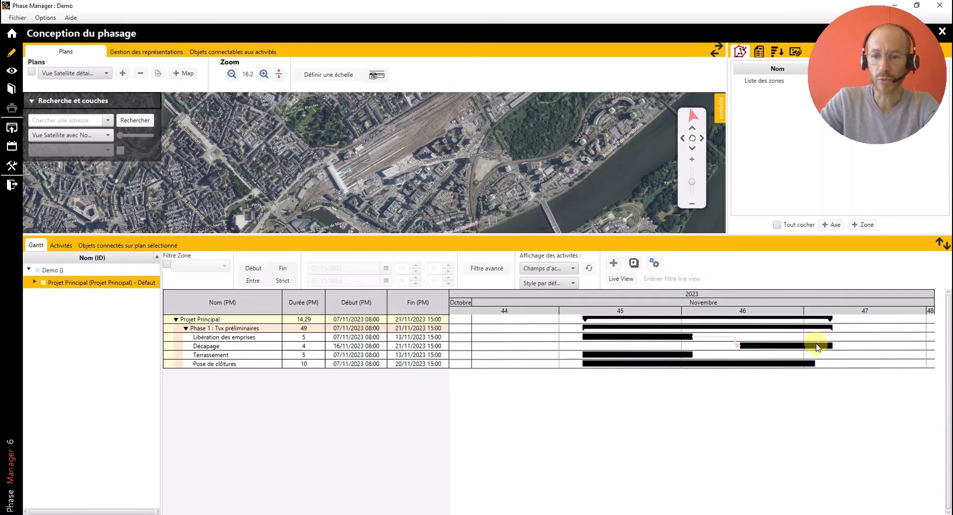
left_click(817, 346)
left_click(678, 355, "ctrl")
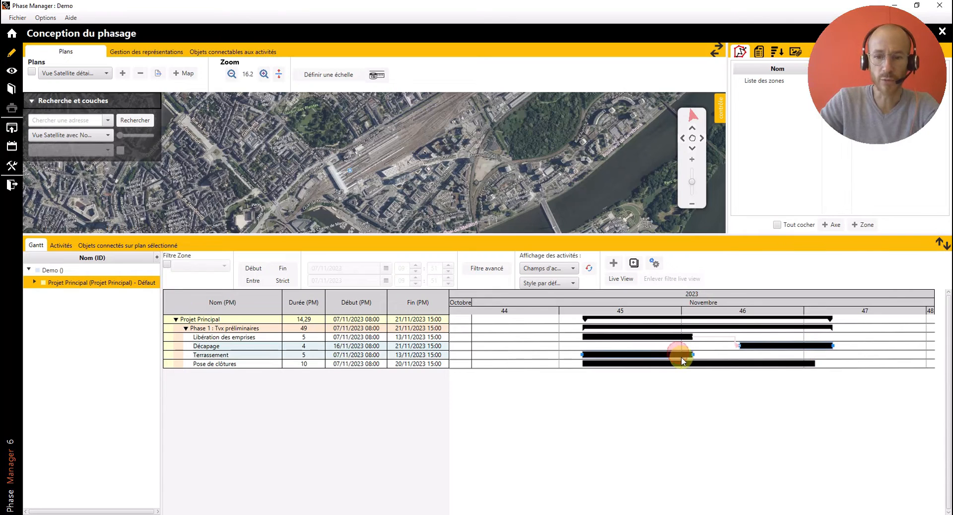
left_click(686, 364, "ctrl")
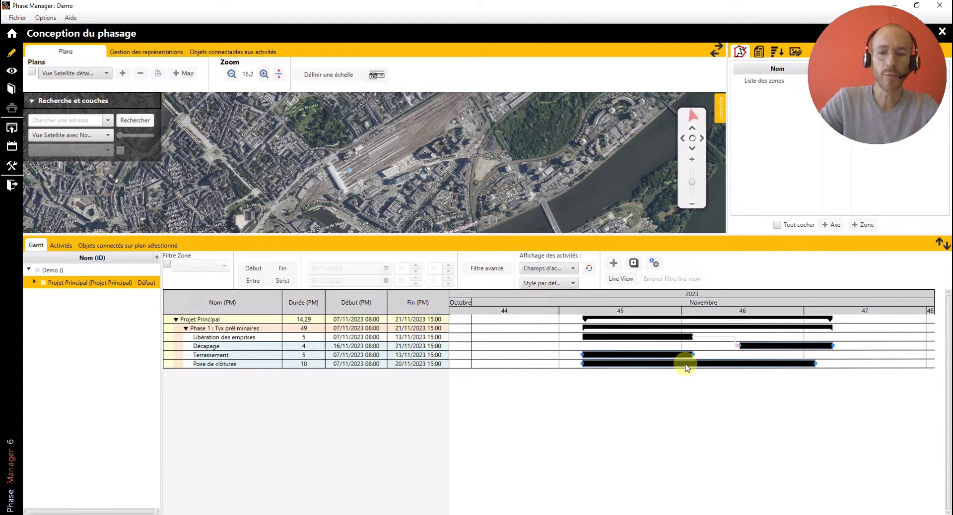
right_click(685, 367)
mouse_move(735, 506)
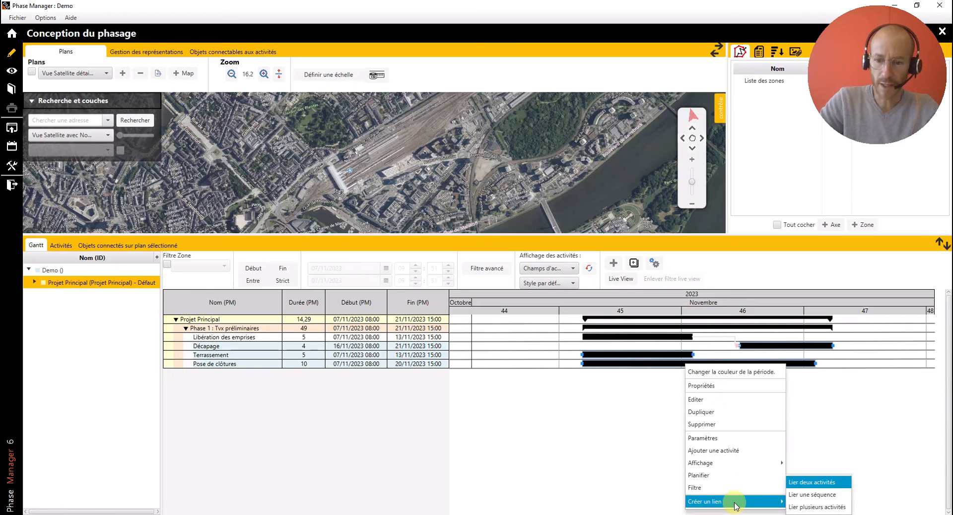
left_click(813, 495)
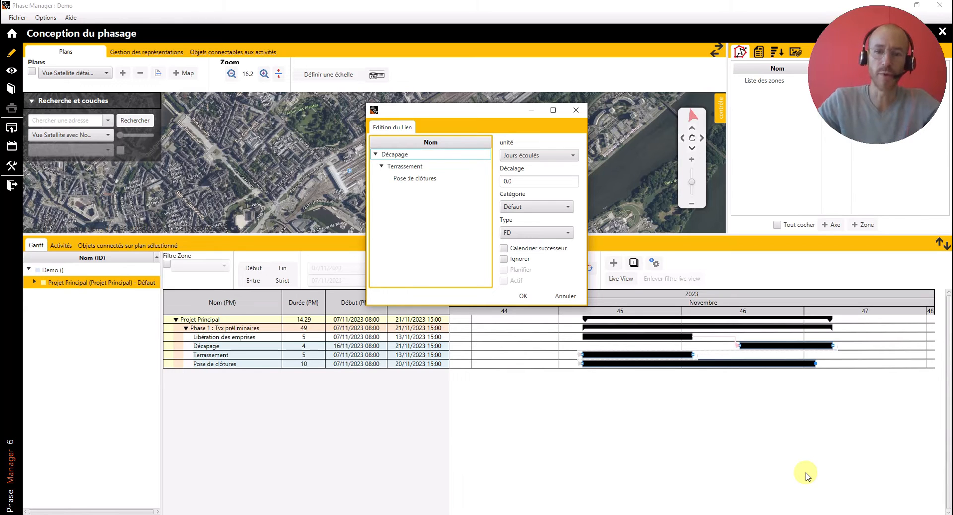
left_click(523, 296)
- Recalculate the schedule to apply the sequence links to the activity dates
left_click(654, 263)
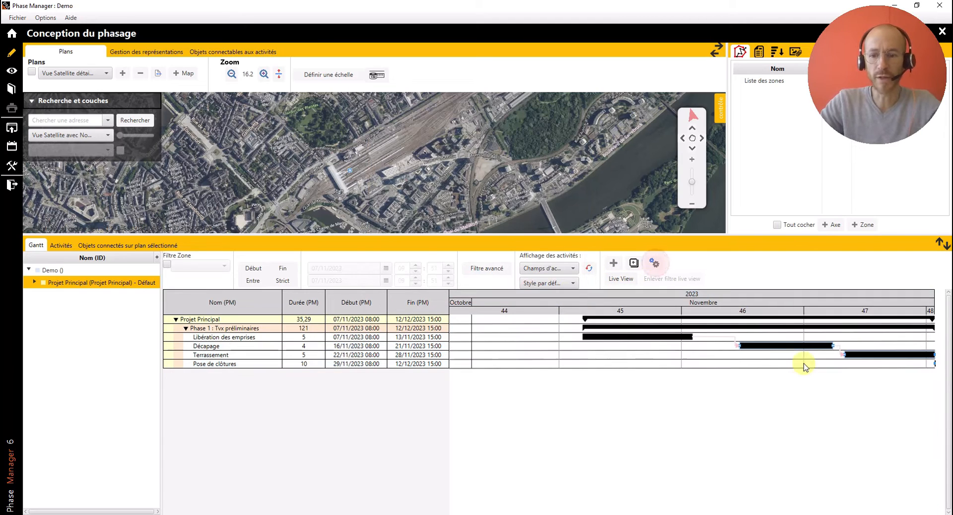
scroll(808, 412, "down", 5)
left_click_drag(801, 412, 664, 411)
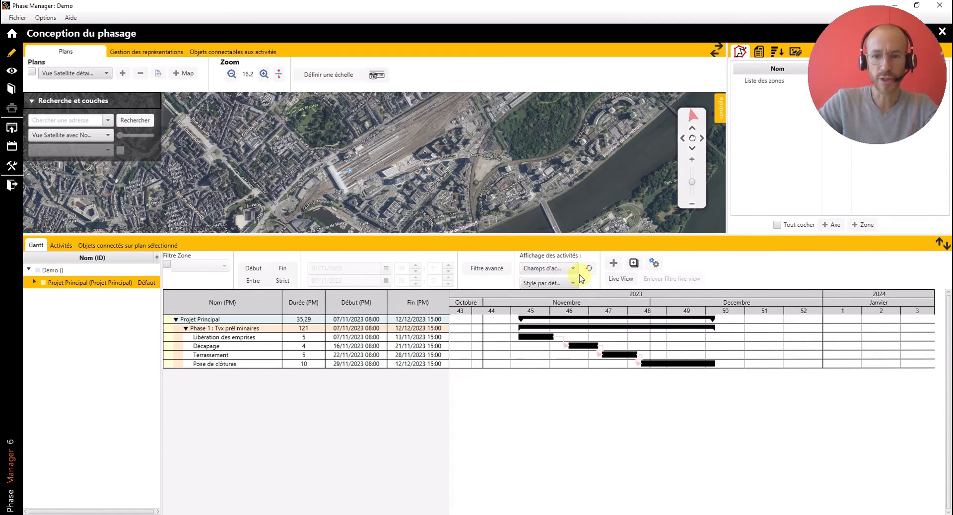
- Add a new activity directly under the main project, below Phase 1, and name it "OS"
left_click(634, 263)
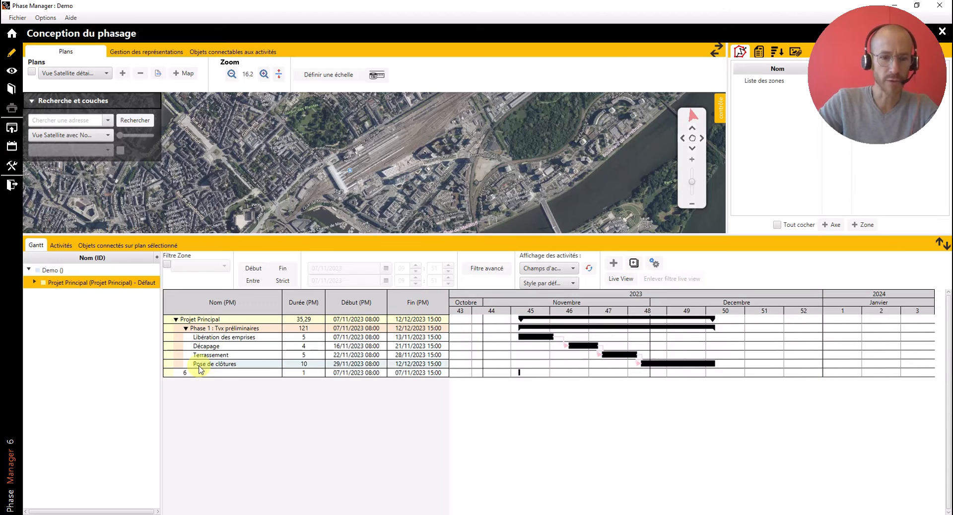
left_click(195, 372)
left_click(194, 370)
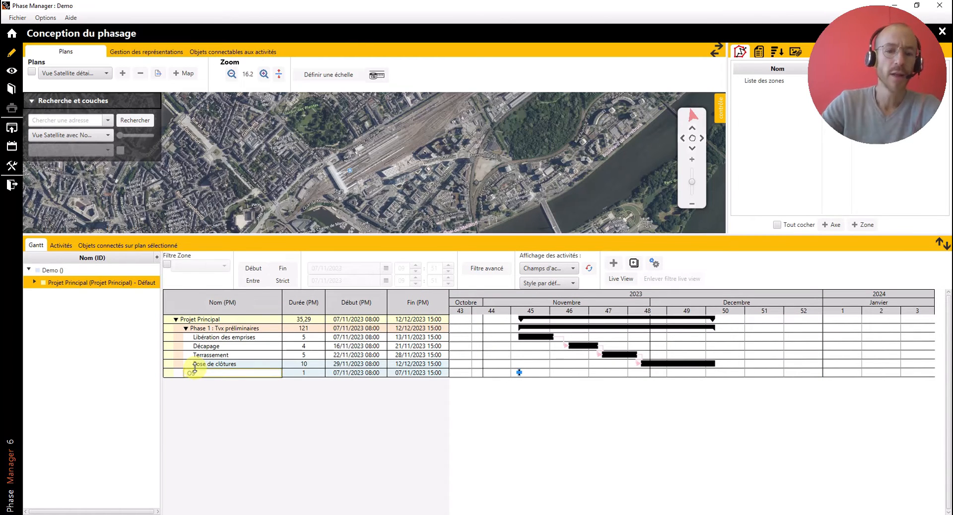
type("OS")
left_click(234, 415)
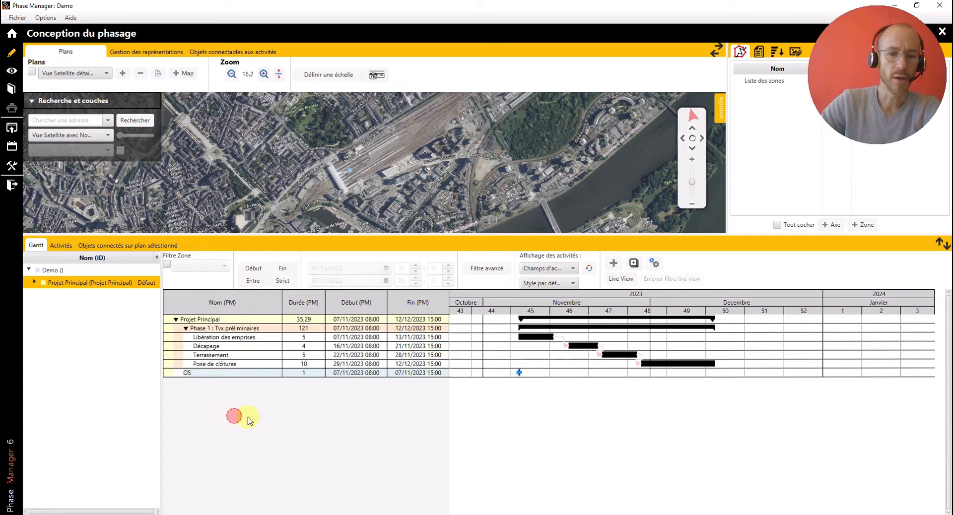
- Set the duration of the "OS" activity to 0 to make it a milestone
left_click(309, 374)
left_click(307, 373)
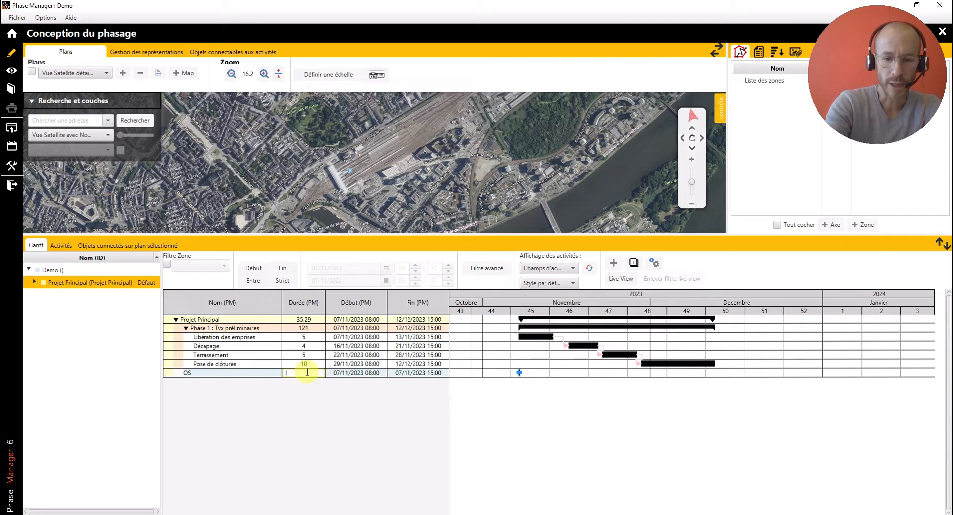
type("0")
key("Return")
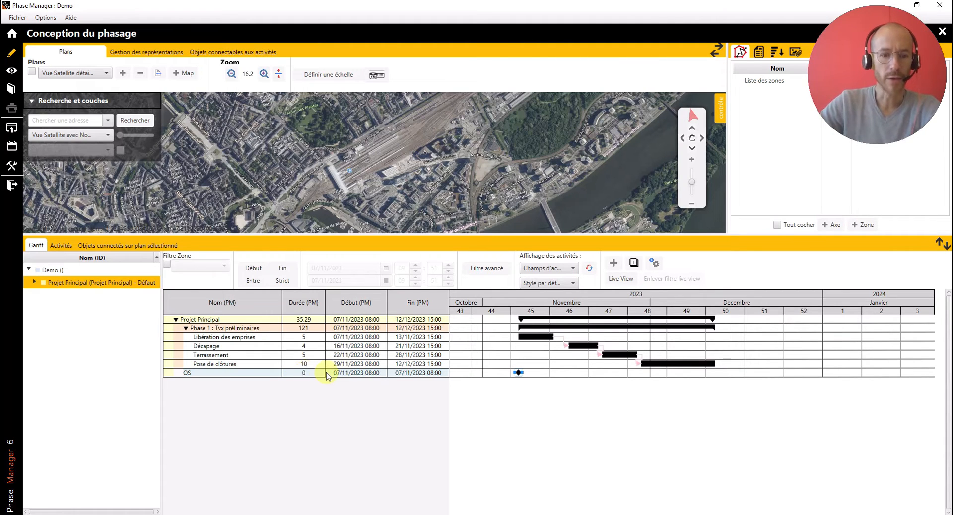
- Link "OS" as predecessor to "Libération des emprises" with type DD and a lag of 0.0
left_click(542, 340)
right_click(543, 339)
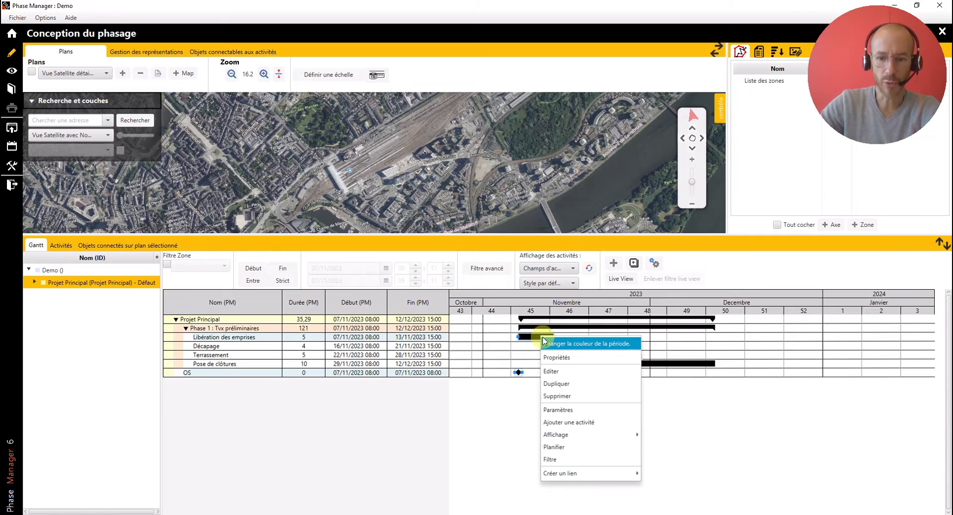
mouse_move(596, 473)
left_click(655, 473)
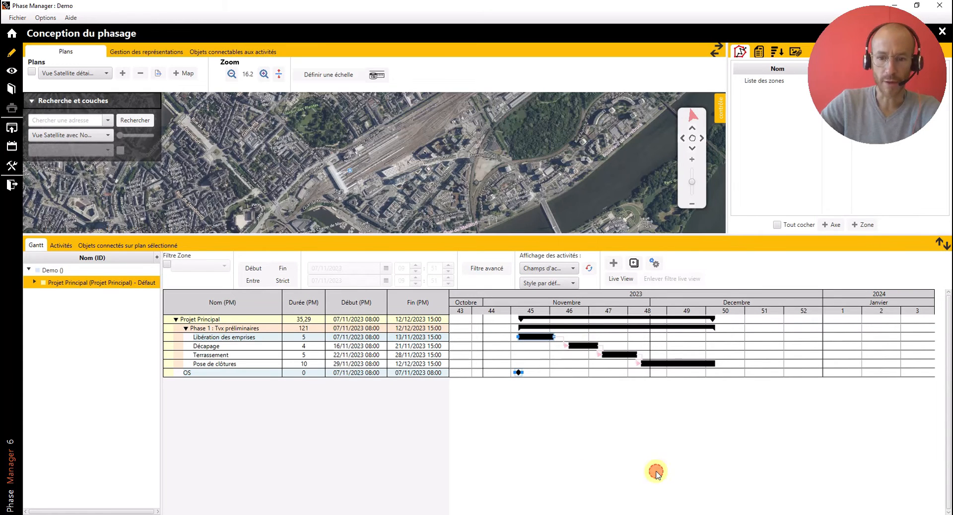
left_click(536, 233)
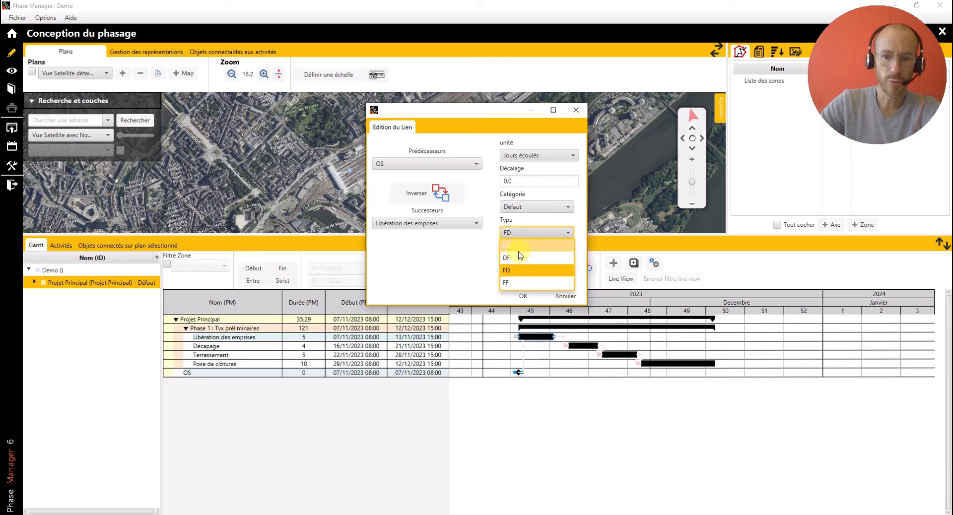
left_click(516, 246)
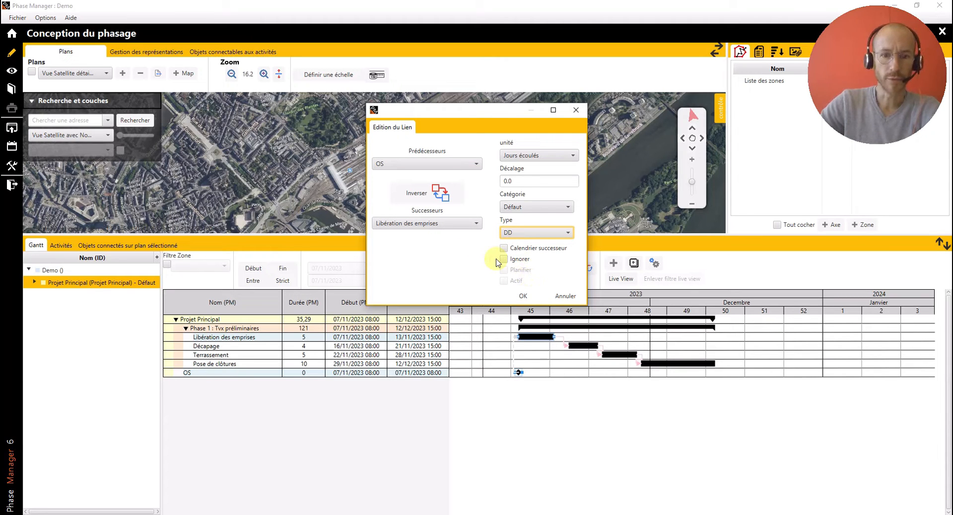
left_click(525, 297)
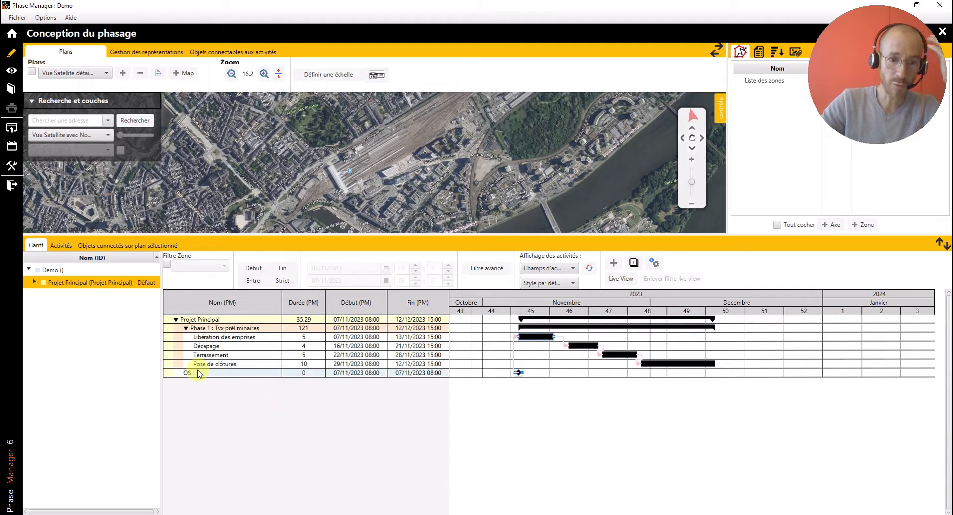
- Move "OS" above Phase 1 in the activity list, and place "Libération des emprises" at the end of Phase 1
left_click_drag(198, 375, 212, 329)
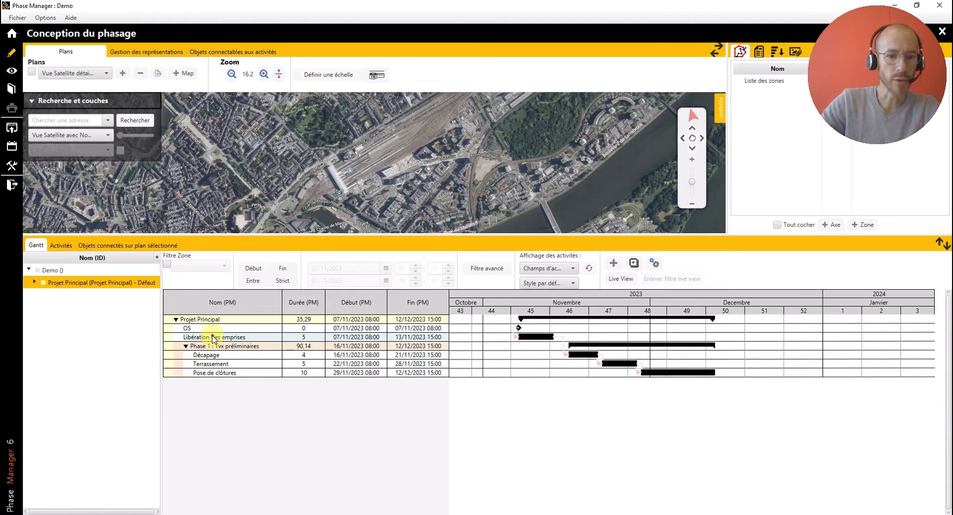
left_click(213, 337)
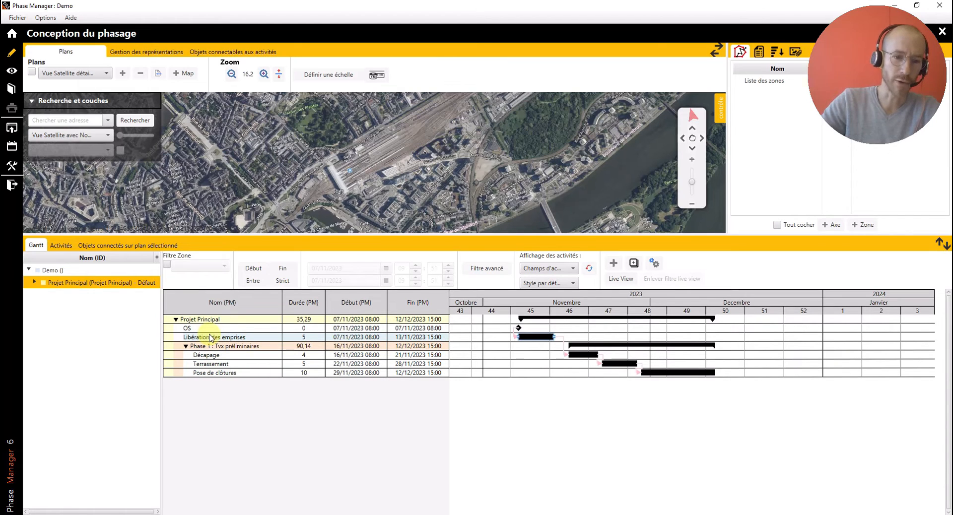
left_click_drag(213, 339, 217, 378)
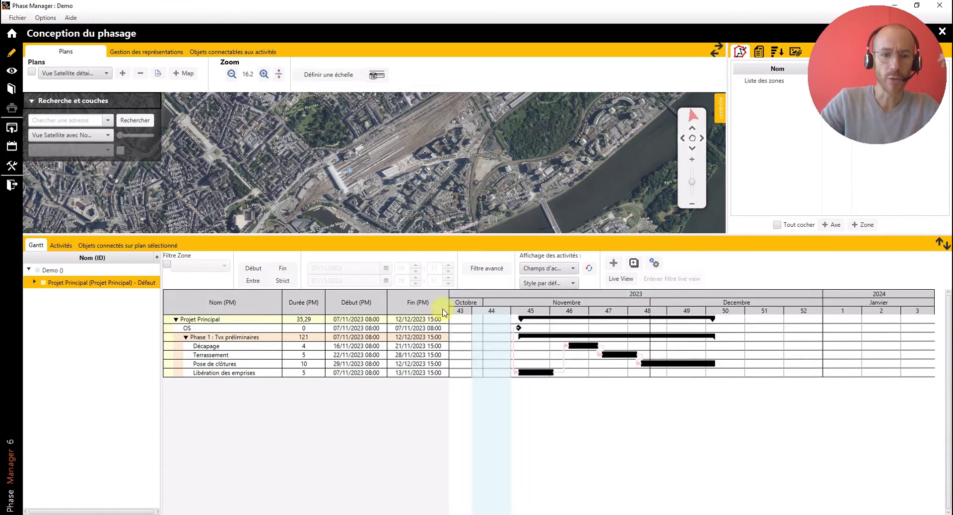
- Sort the activities by start date in the Gantt table, leaving the end date unsorted
left_click(343, 303)
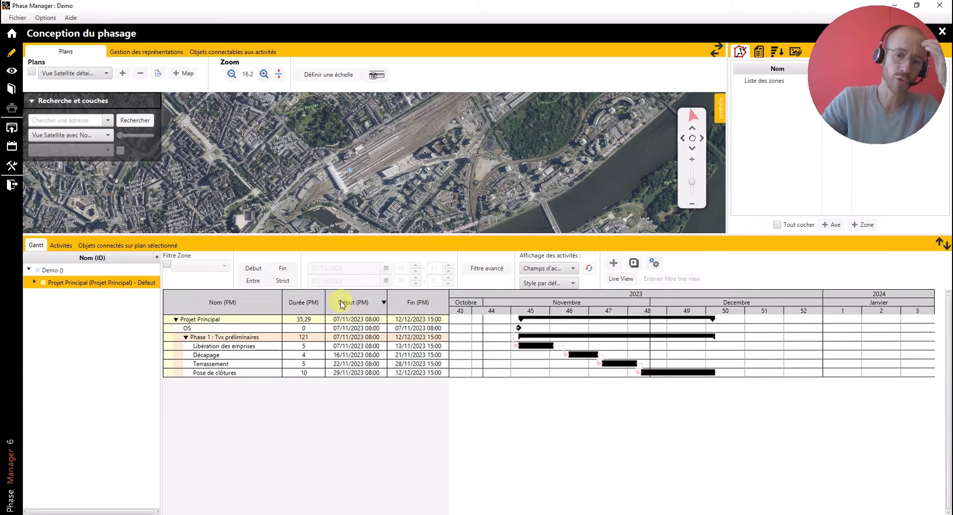
left_click(430, 309)
left_click(430, 309)
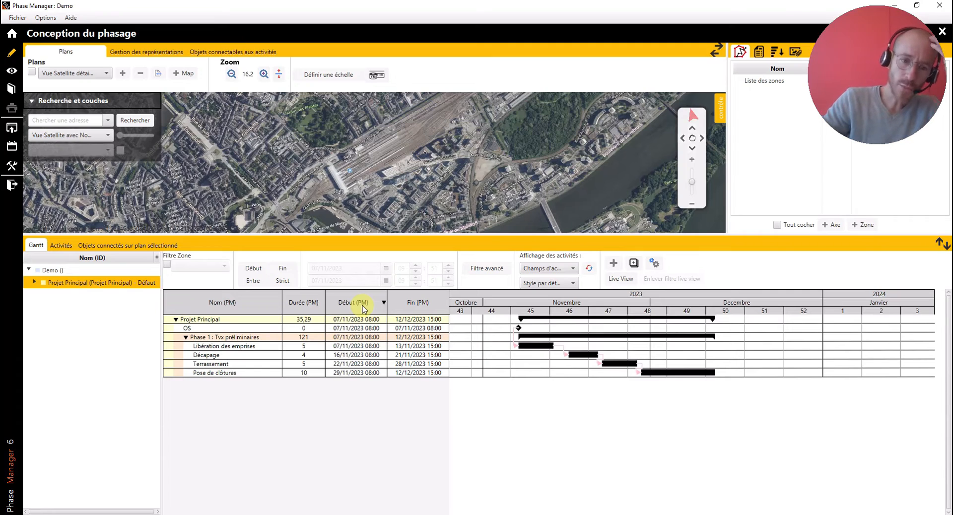
- Duplicate "Phase 1 : Tvx préliminaires" together with its sub-activities
left_click(266, 375)
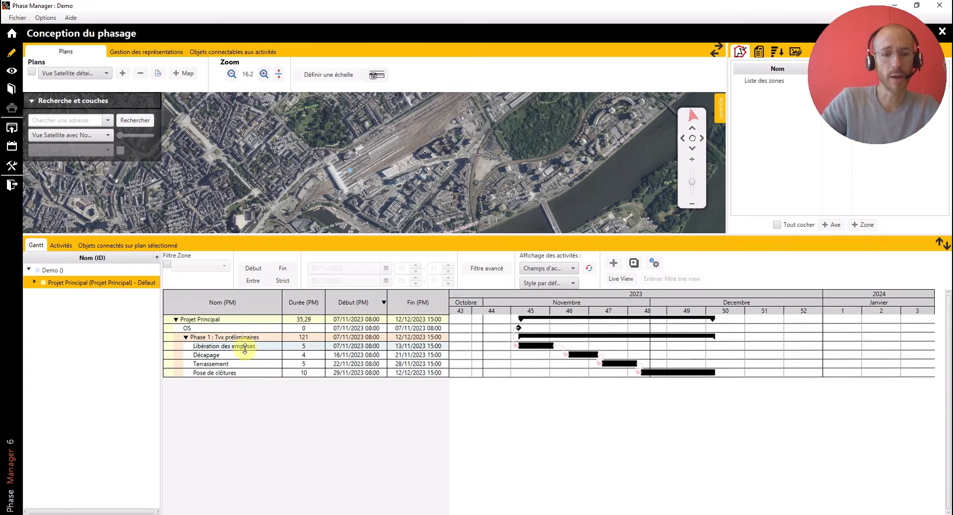
left_click(235, 338)
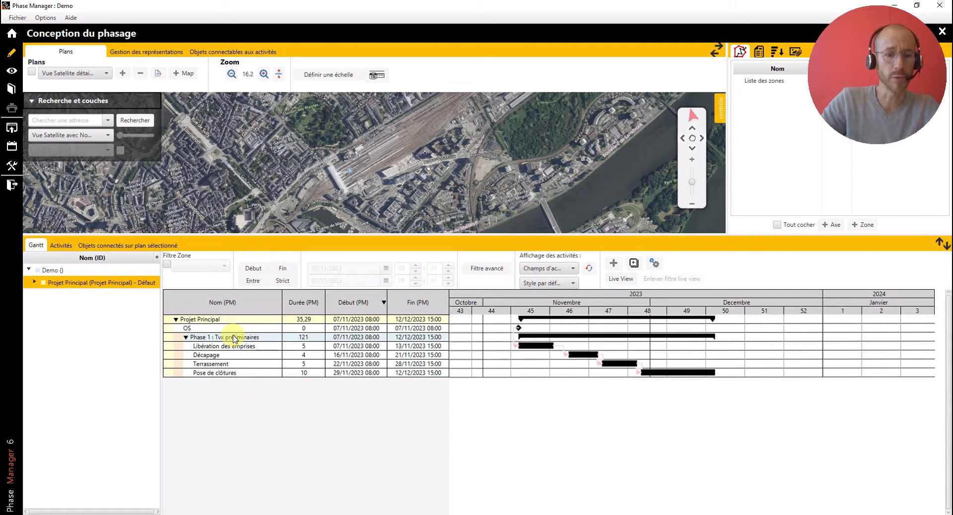
right_click(235, 339)
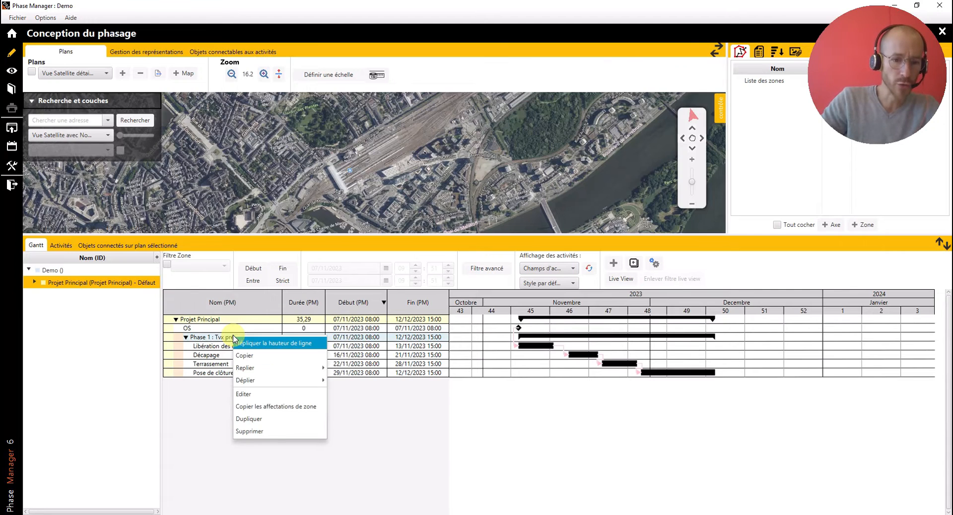
left_click(258, 419)
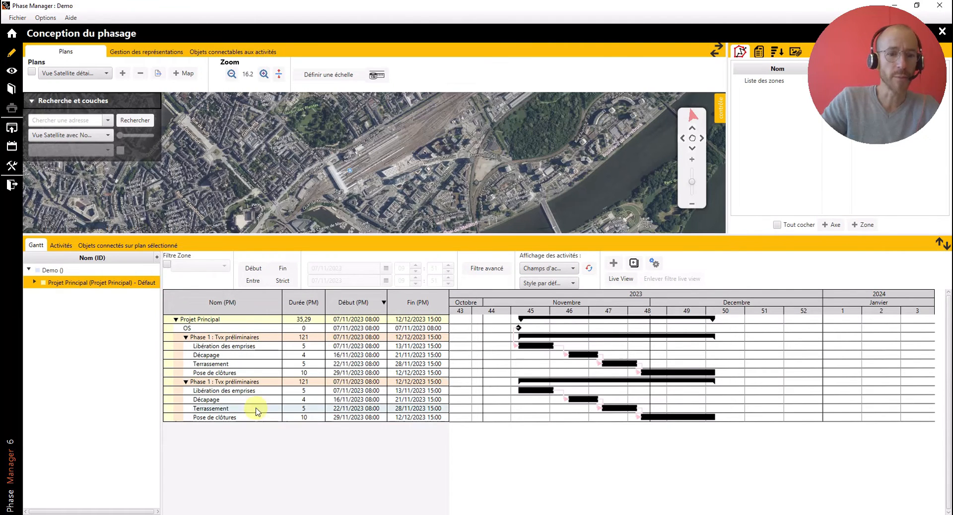
- Rename the duplicated phase as "Phase 2 : Tvx canalisation"
double_click(230, 382)
key("BackSpace")
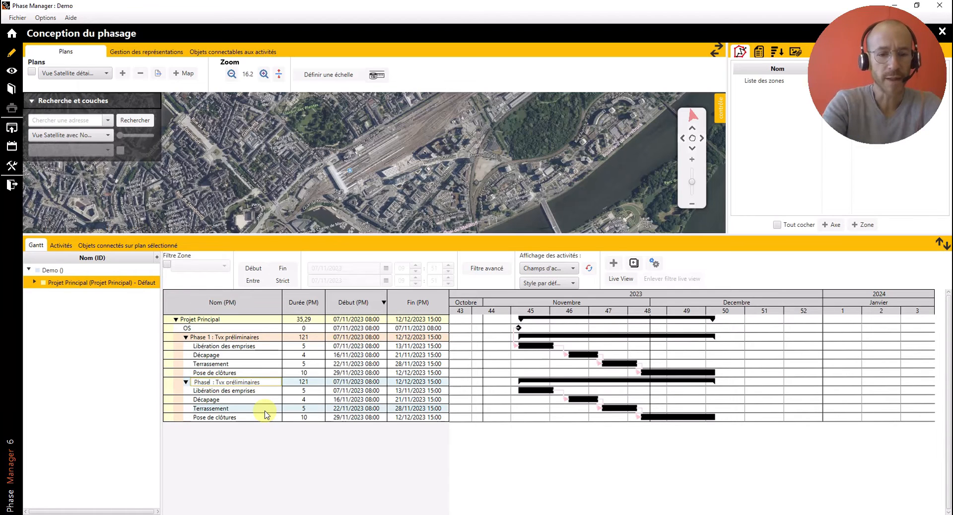
type("2")
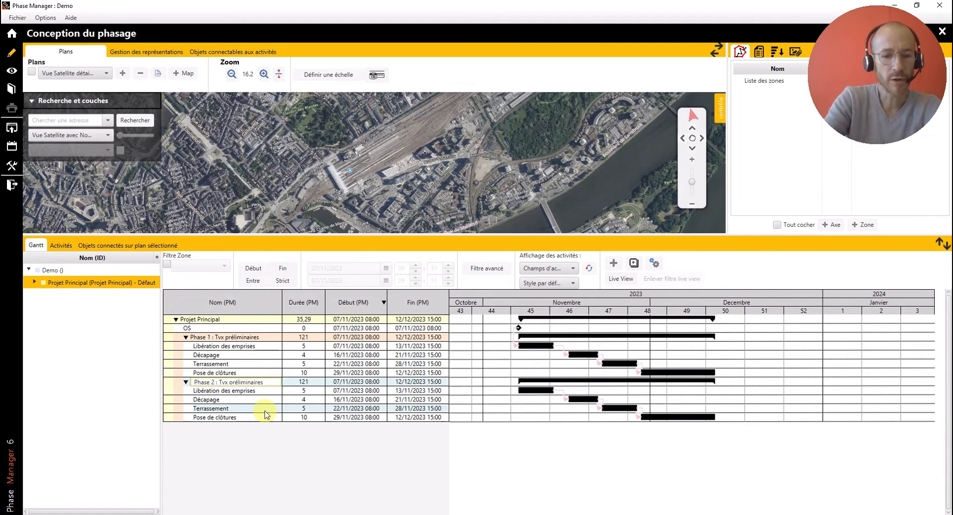
left_click(264, 382)
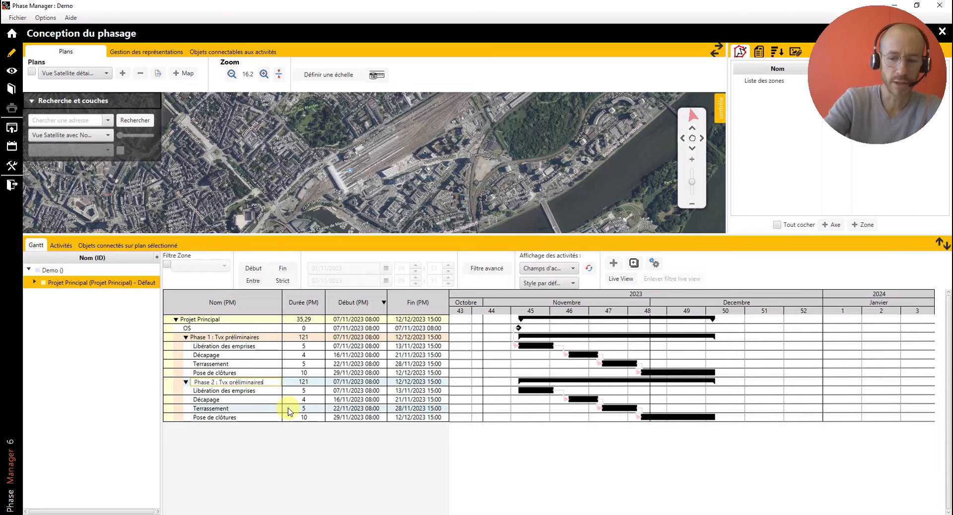
key("BackSpace")
key("BackSpace")
key("BackSpace")
key("BackSpace")
key("BackSpace")
key("BackSpace")
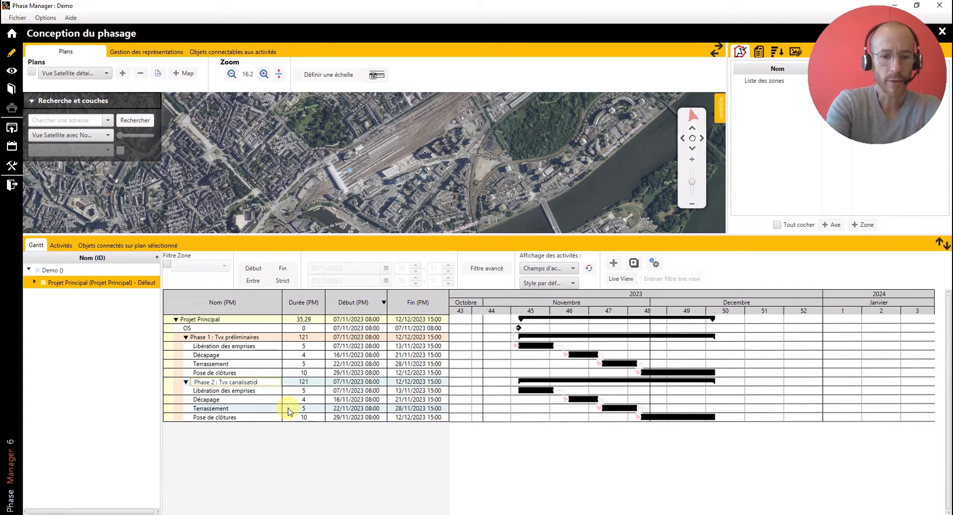
type("n")
key("Return")
- Rename the "Libération des emprises" activity in Phase 2 as "Ouverture de tranchée"
left_click(260, 390)
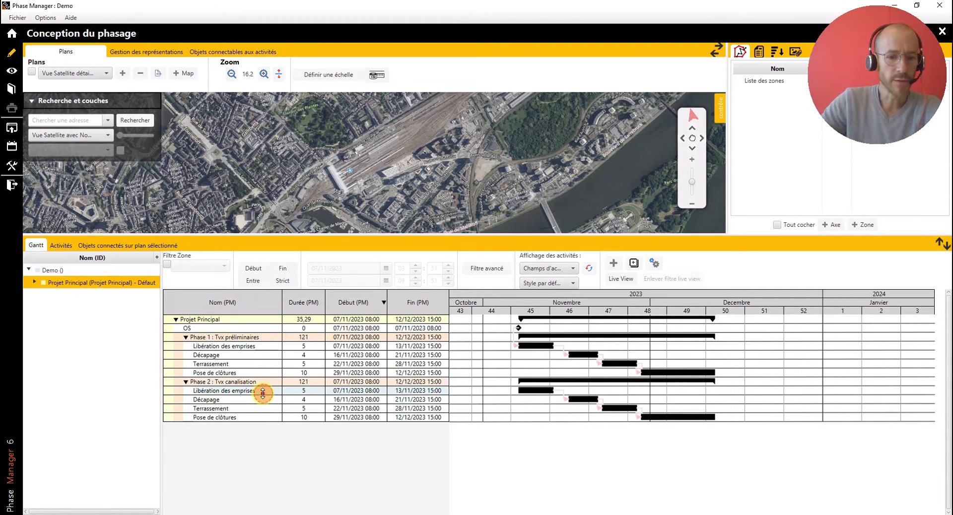
left_click(260, 392)
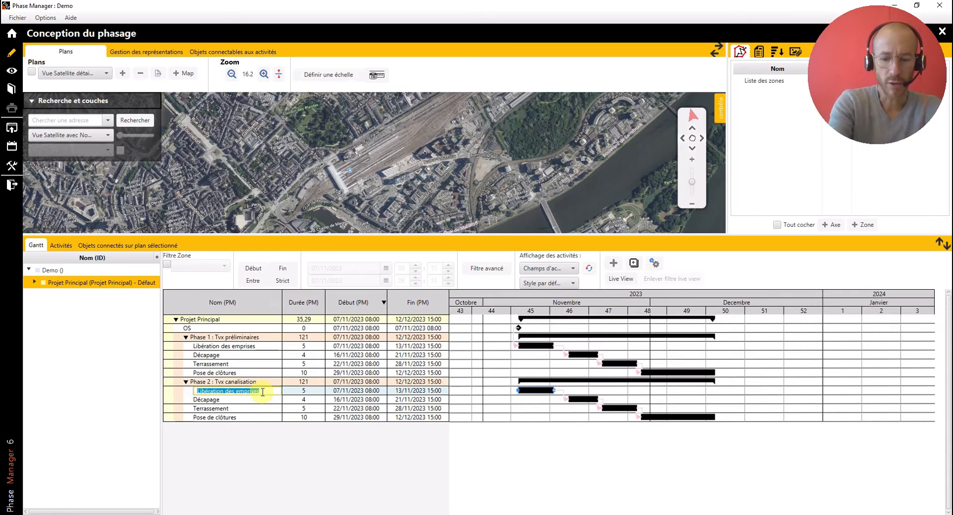
type("Ouverture de tranchée")
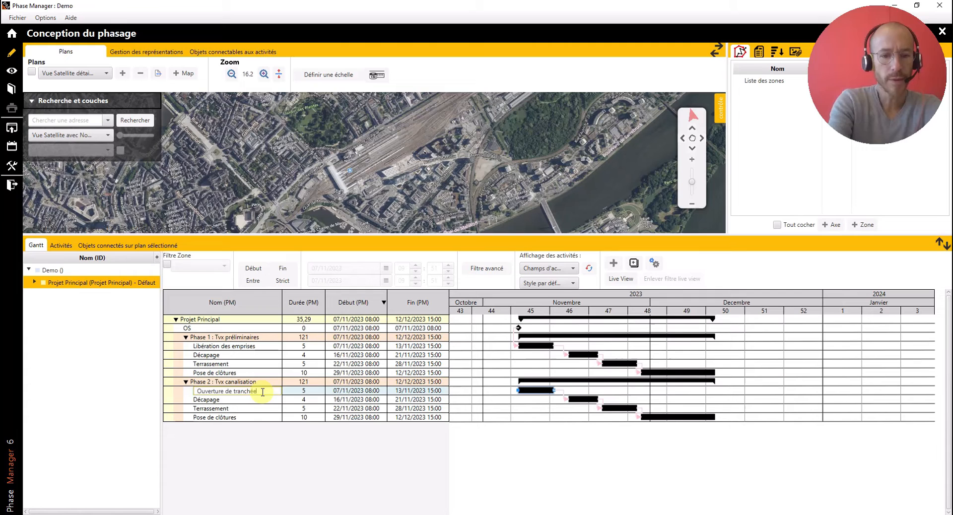
key("Return")
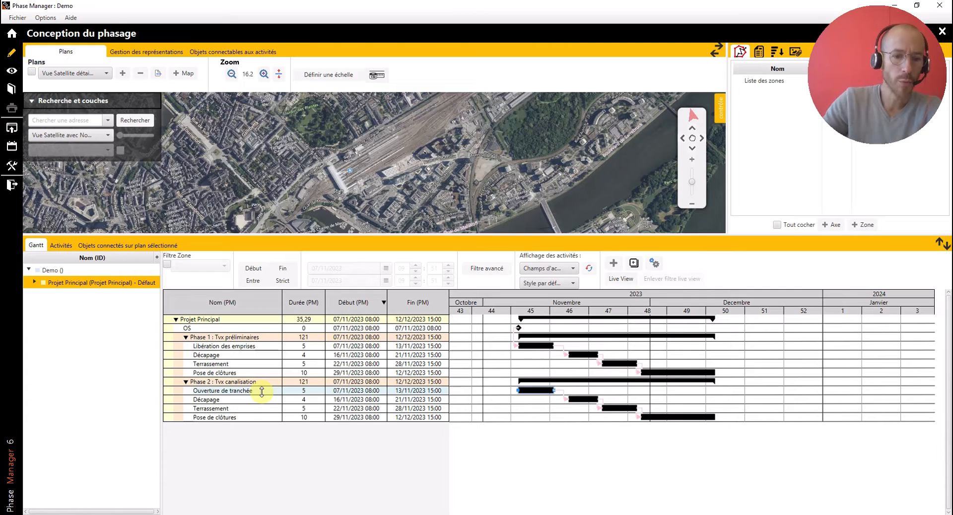
- Rename the "Décapage" activity in Phase 2 as "Pose de canalisation"
left_click(241, 400)
left_click(241, 400)
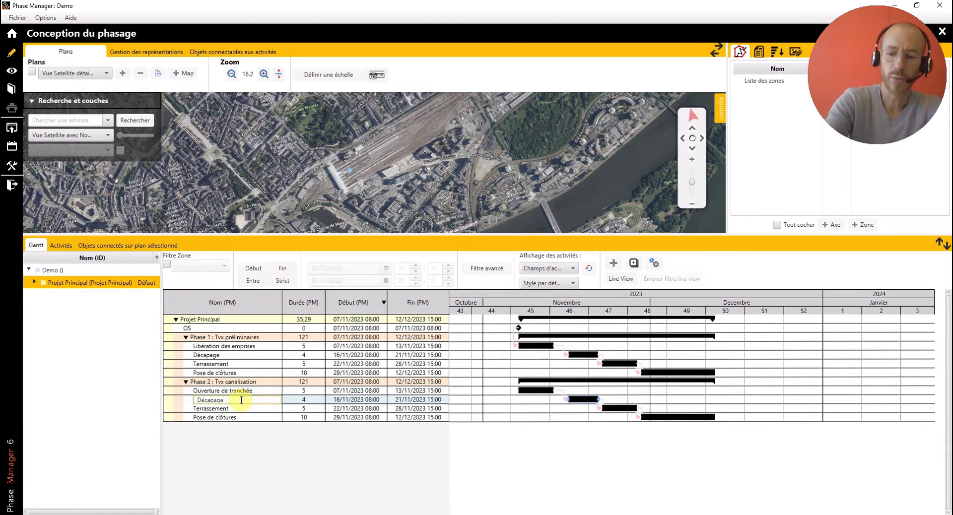
key("BackSpace")
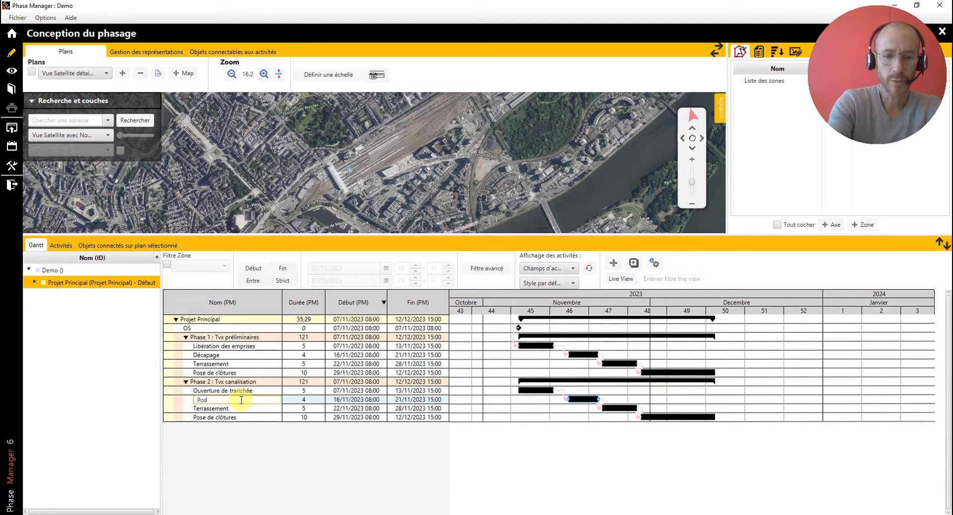
type("Pose de canalisatio")
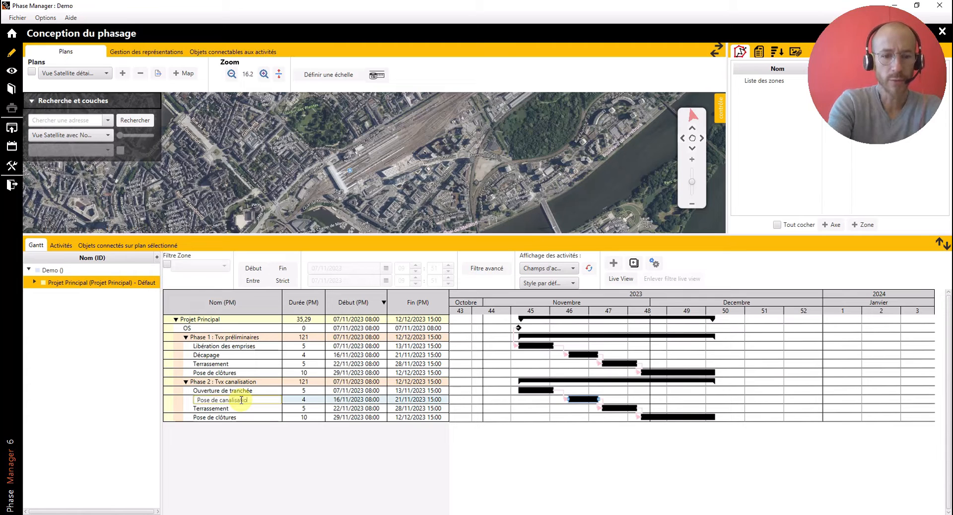
type("n")
key("Return")
- Rename the "Terrassement" activity in Phase 2 as "Epreuves hydrauliques"
left_click(233, 408)
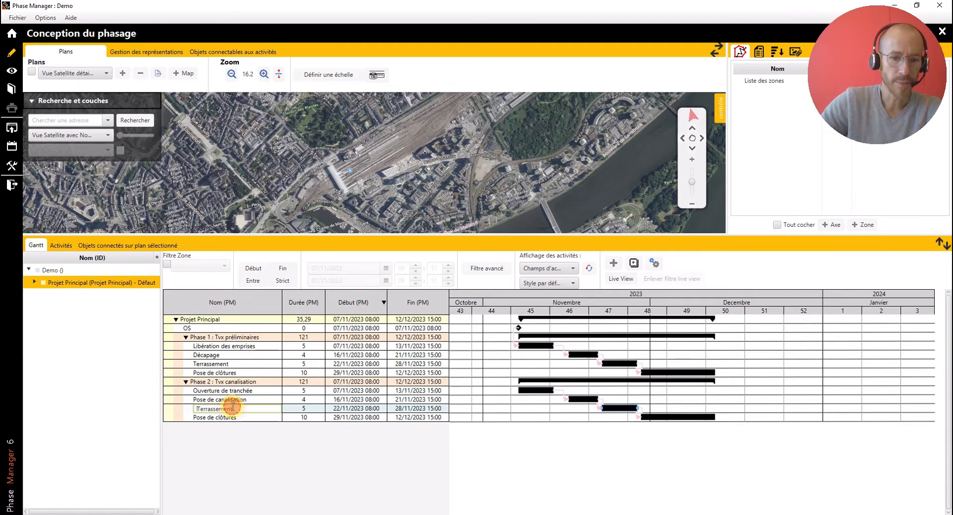
left_click(225, 407)
key("BackSpace")
key("BackSpace")
key("BackSpace")
key("BackSpace")
key("BackSpace")
key("BackSpace")
key("BackSpace")
key("BackSpace")
key("BackSpace")
key("BackSpace")
key("BackSpace")
key("BackSpace")
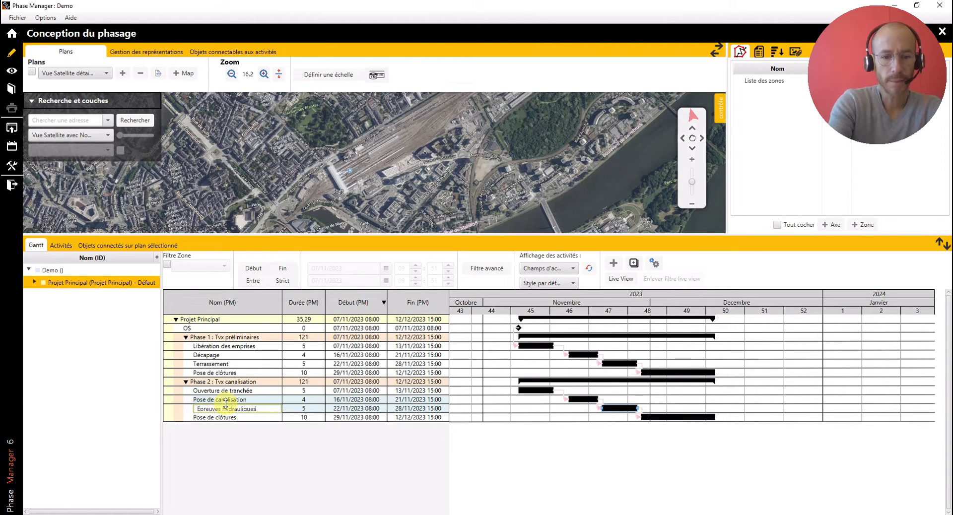
key("Return")
- Rename the "Pose de clôtures" activity in Phase 2 as "Remblai"
left_click(226, 417)
left_click(225, 418)
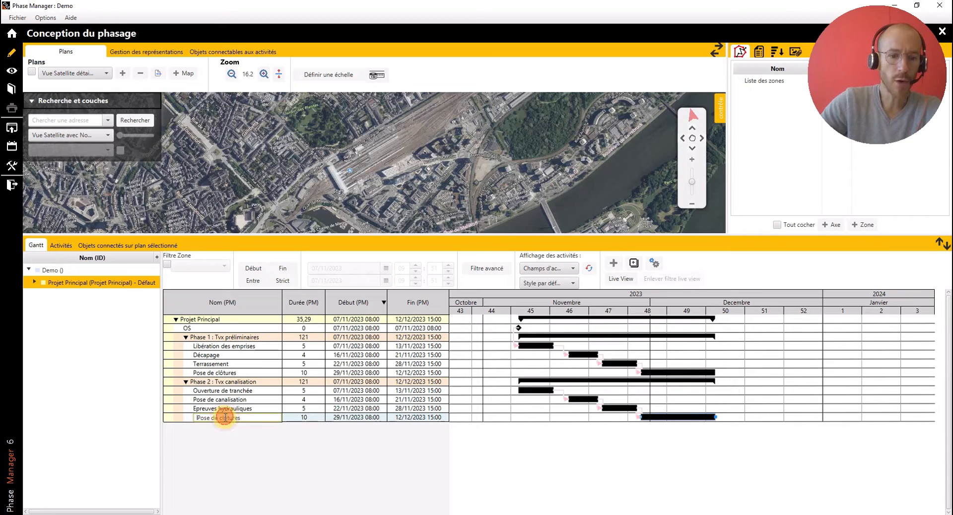
key("Delete")
key("Delete")
key("Delete")
key("Delete")
key("Delete")
key("Delete")
key("Delete")
key("Delete")
key("Delete")
key("Delete")
key("Delete")
key("Delete")
key("Delete")
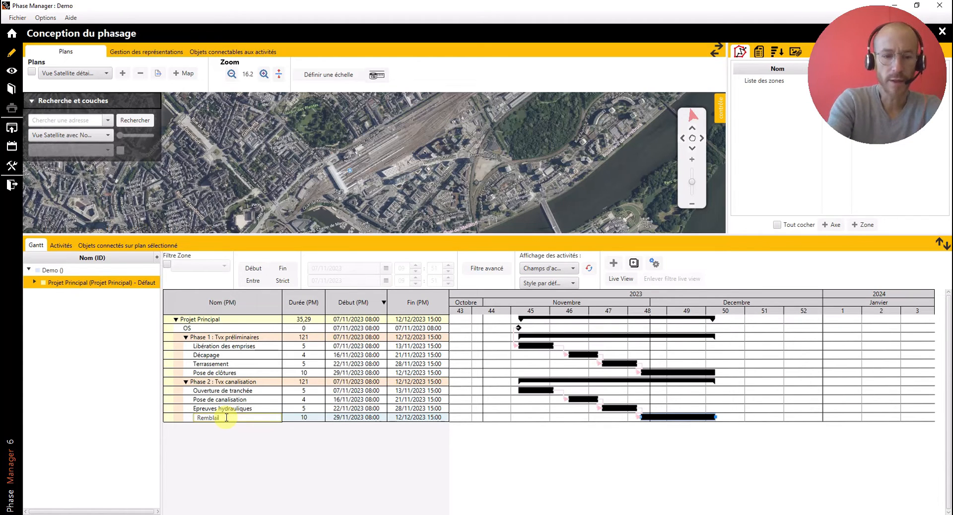
key("Return")
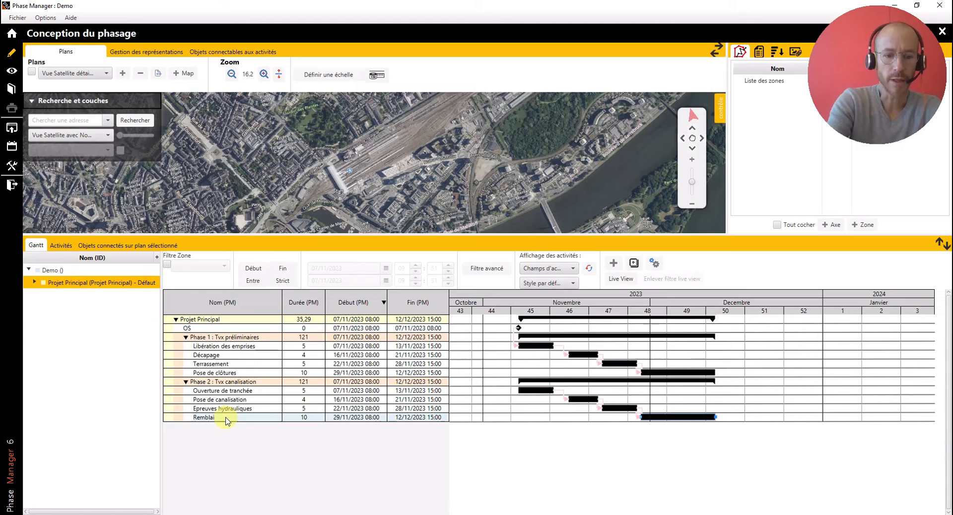
- Set the quantity of the Phase 2 "Remblai" activity to 10000 m3
double_click(670, 416)
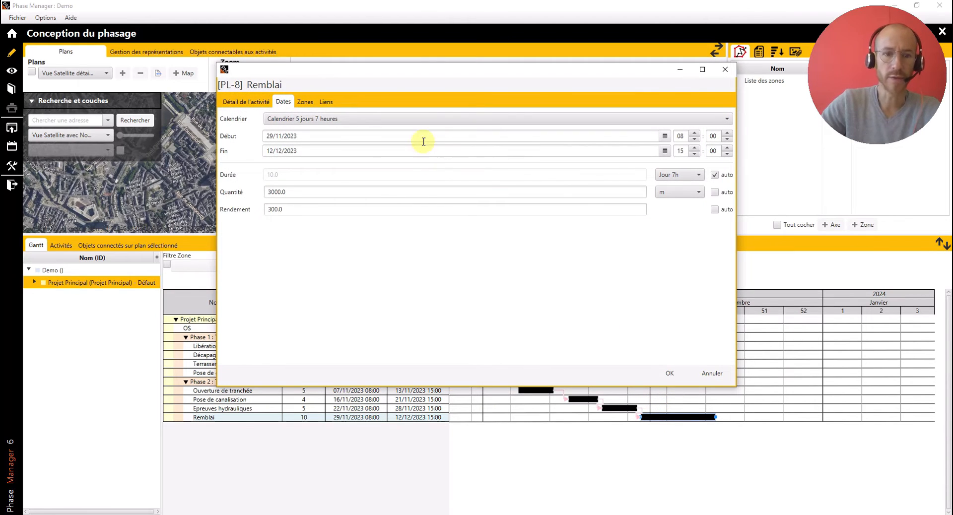
left_click(694, 193)
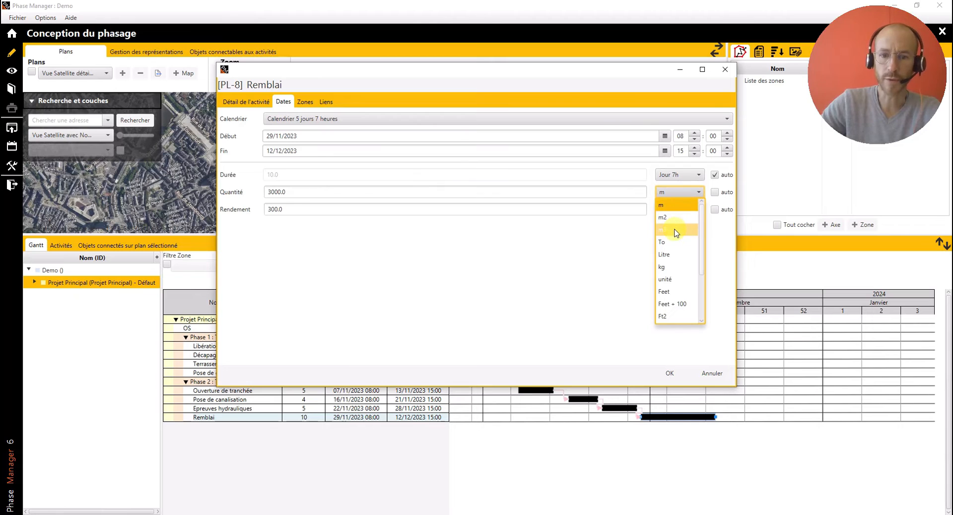
left_click(673, 228)
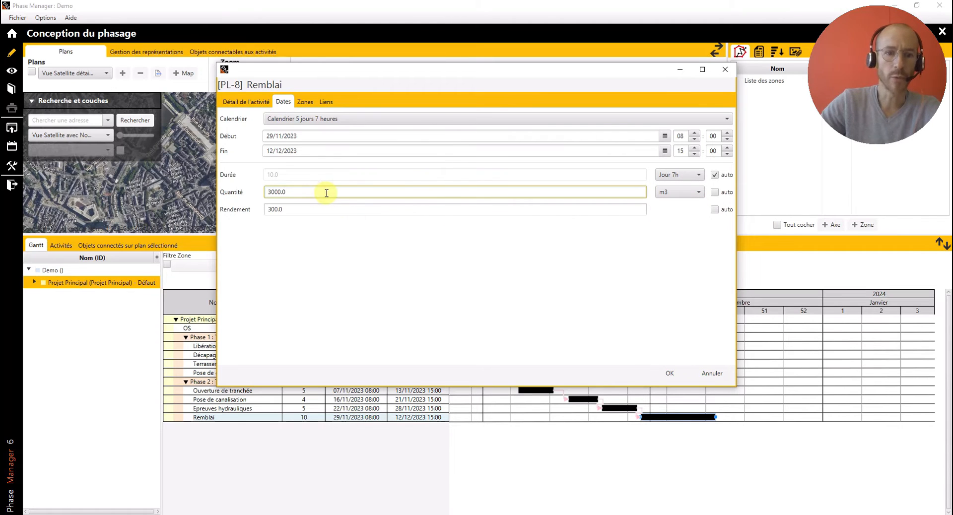
double_click(284, 197)
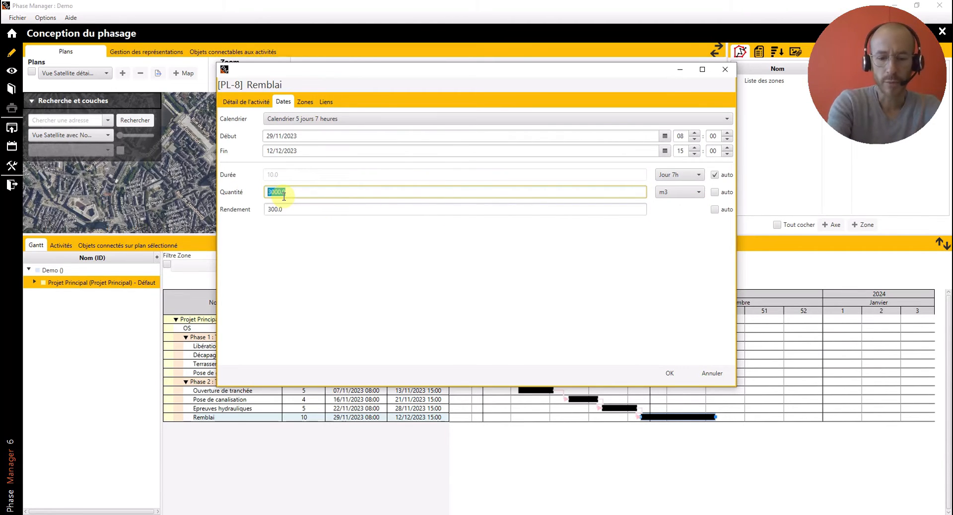
type("10")
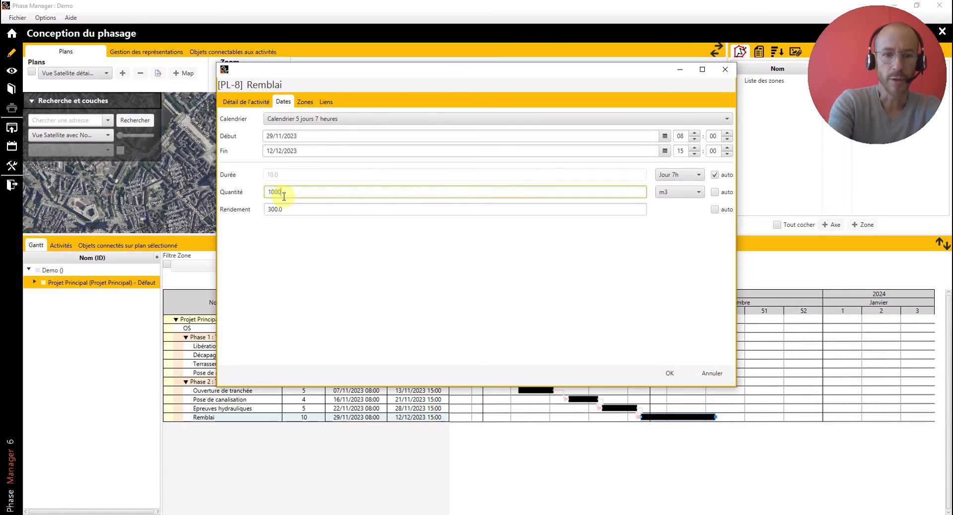
key("Tab")
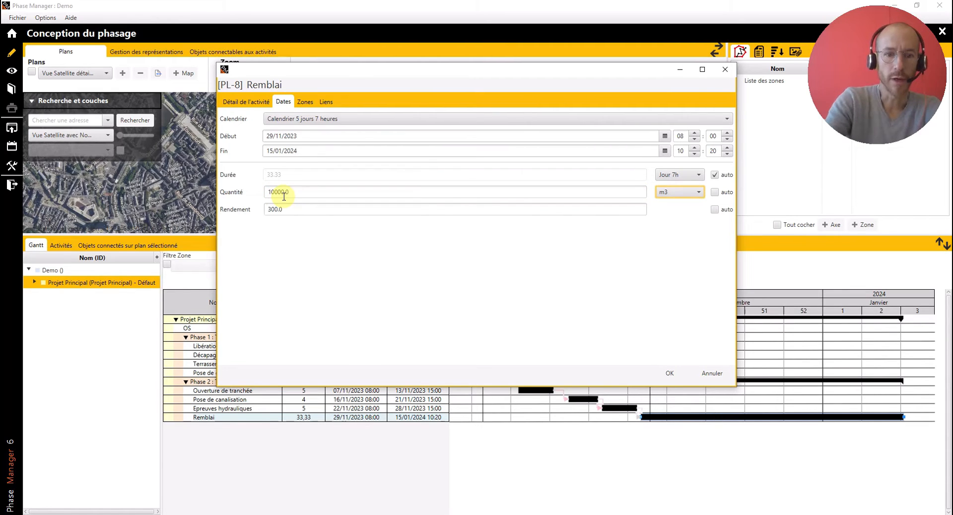
- Set the Rendement of the "Remblai" activity to 600 and apply the date settings
left_click(288, 209)
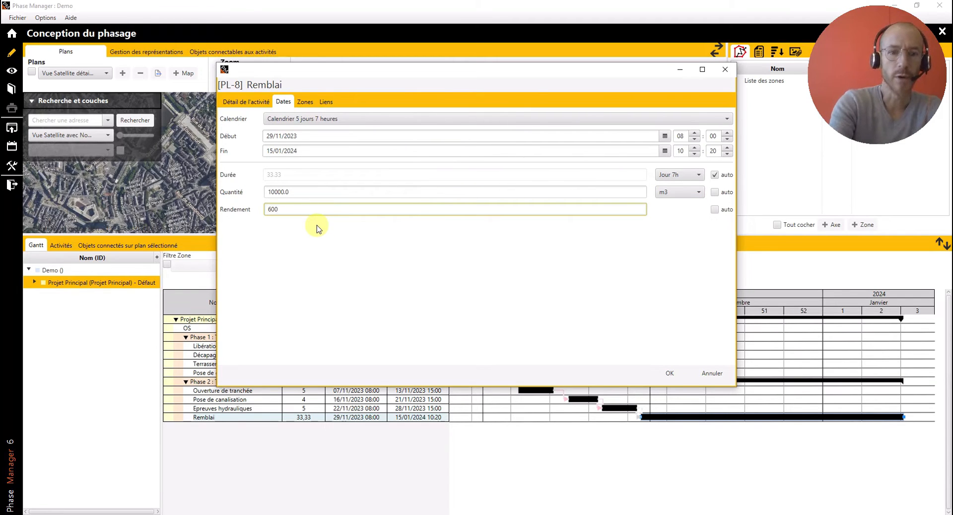
type("600")
key("Tab")
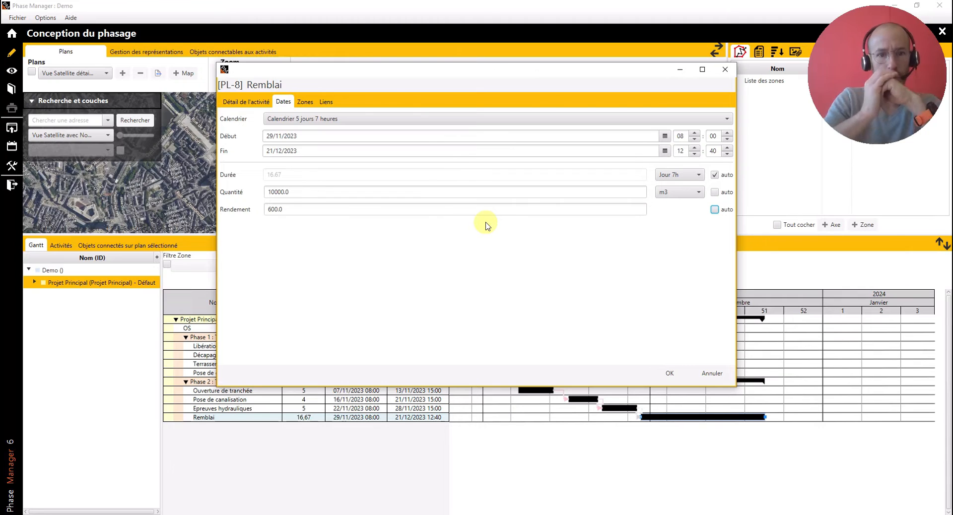
left_click(672, 373)
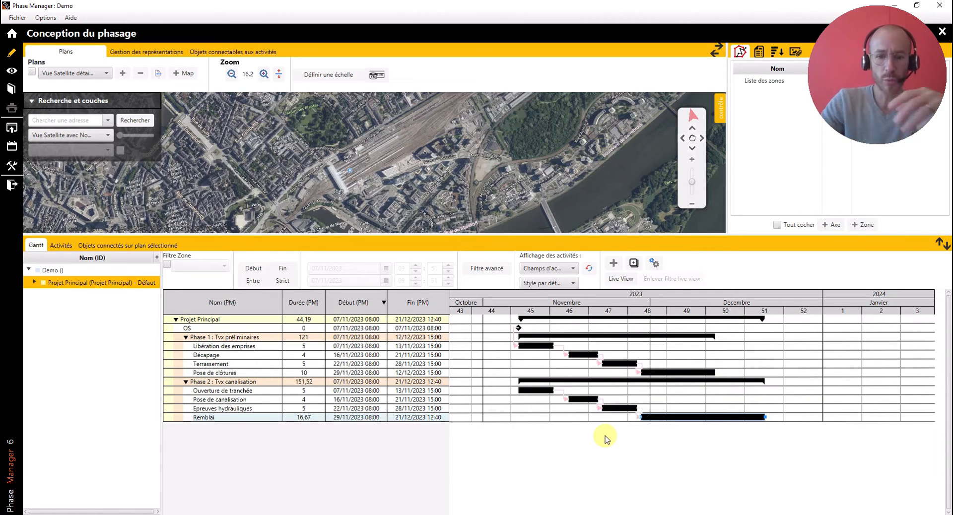
- Link "Pose de clôtures" as predecessor to "Ouverture de tranchée" with an FD link and zero lag
left_click(693, 372)
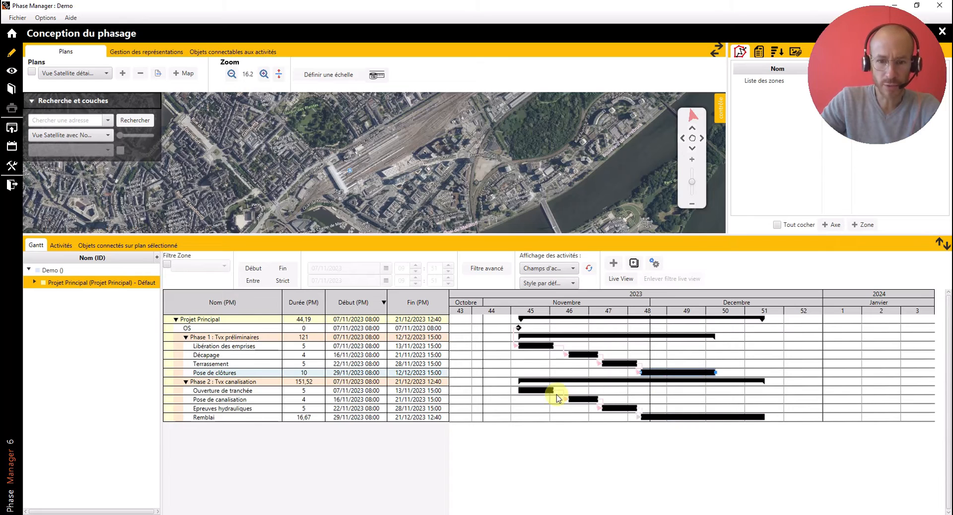
left_click_drag(542, 391, 541, 391)
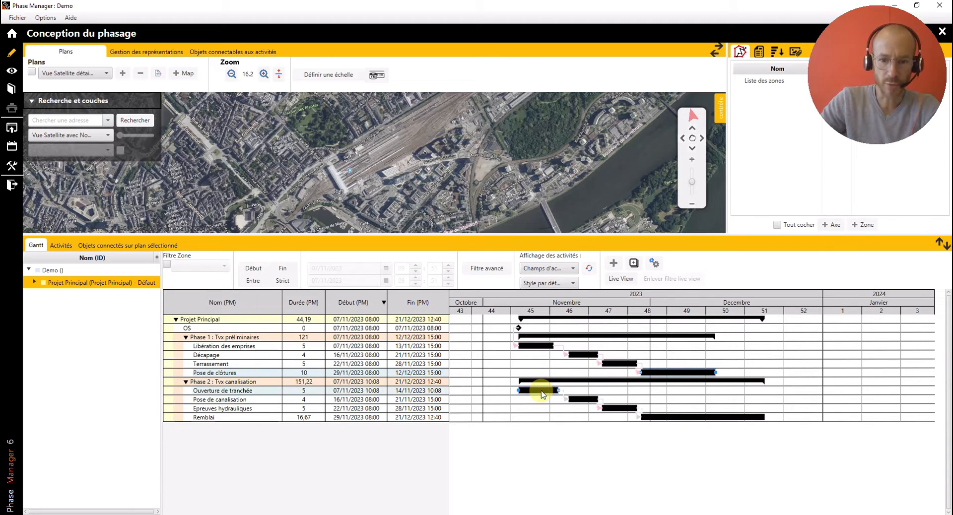
right_click(542, 395)
mouse_move(596, 509)
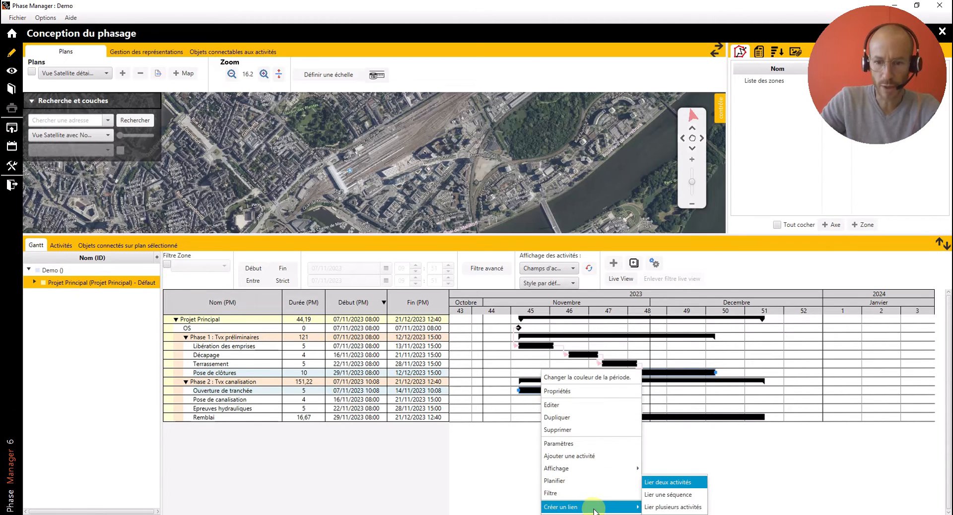
left_click(666, 483)
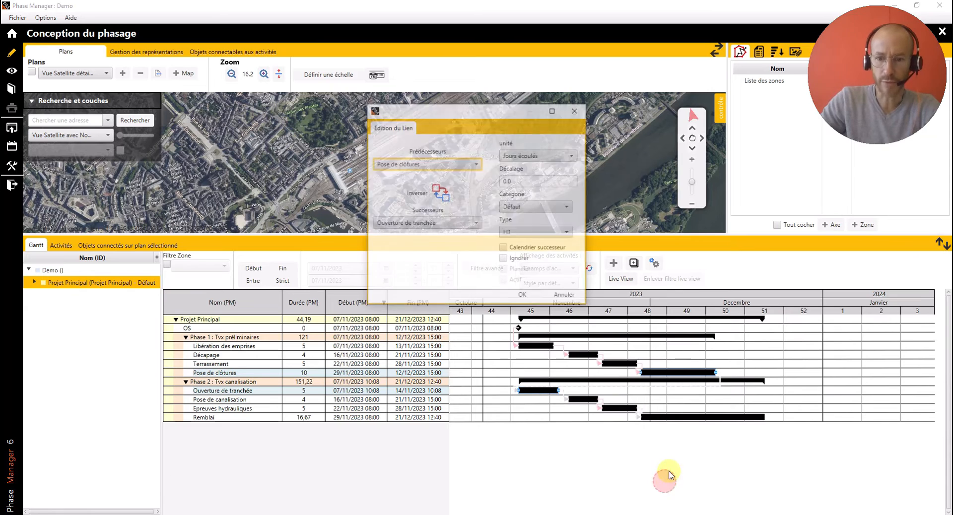
left_click(524, 298)
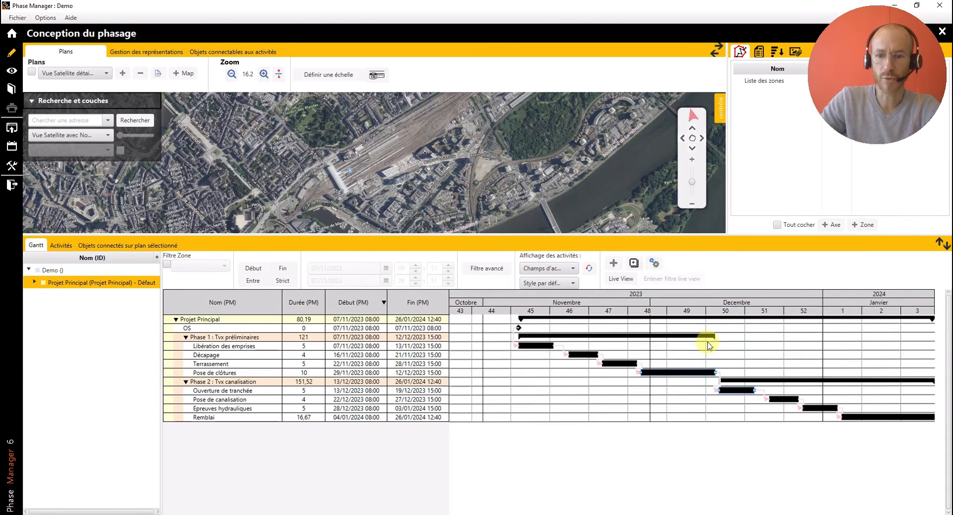
- Link the OS milestone as predecessor to "Ouverture de tranchée" with a DD link
scroll(676, 390, "down", 4)
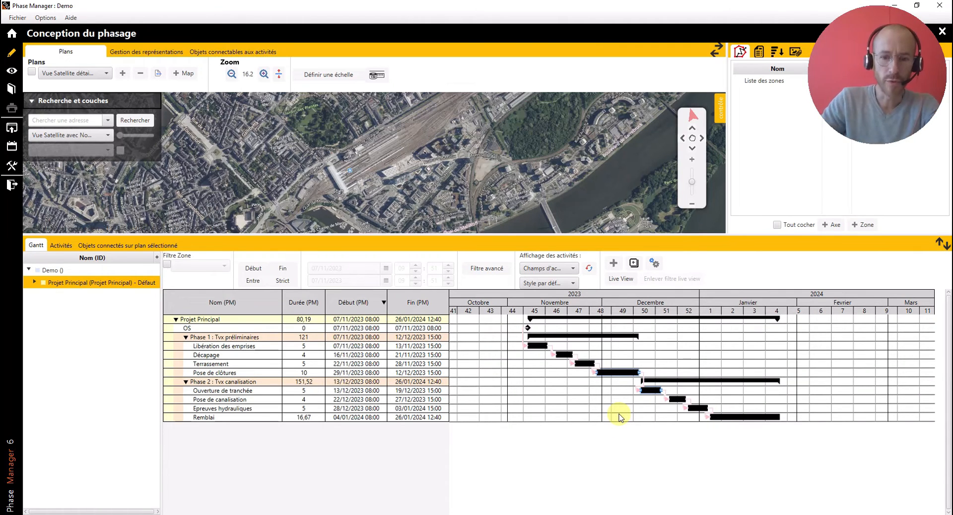
left_click(528, 330)
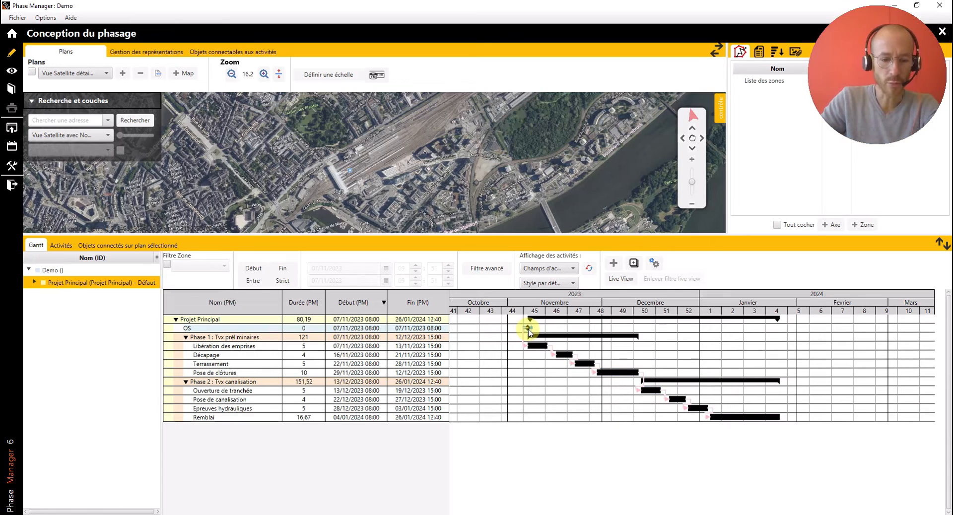
left_click(644, 390)
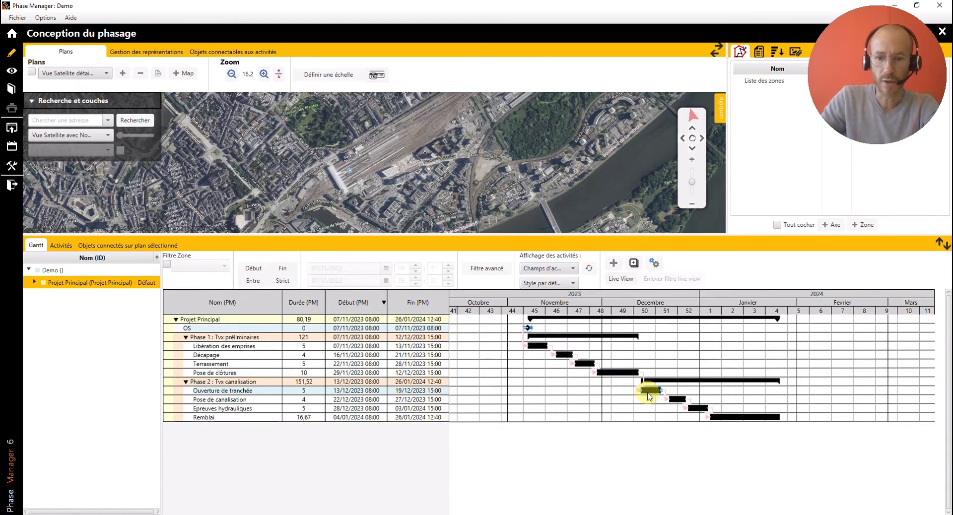
right_click(644, 390)
mouse_move(706, 507)
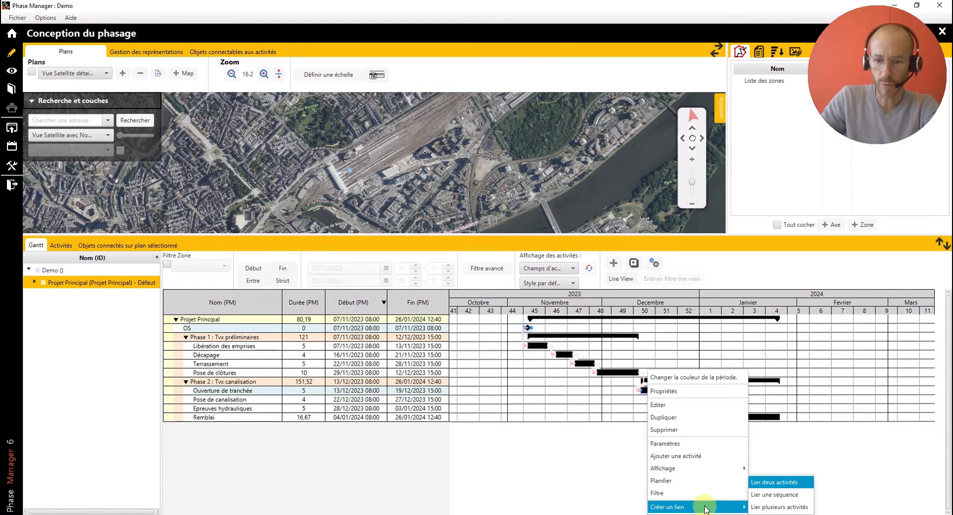
left_click(767, 483)
left_click(541, 240)
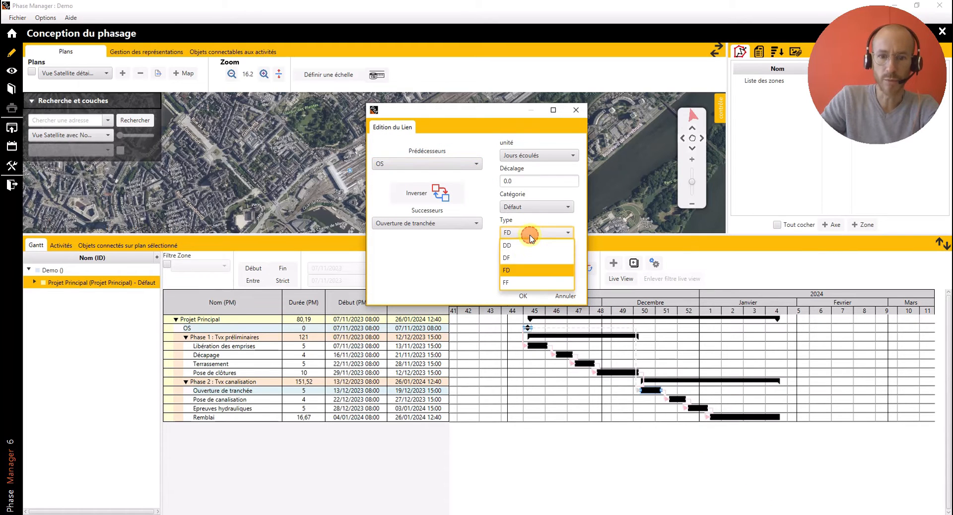
left_click(522, 248)
left_click(527, 296)
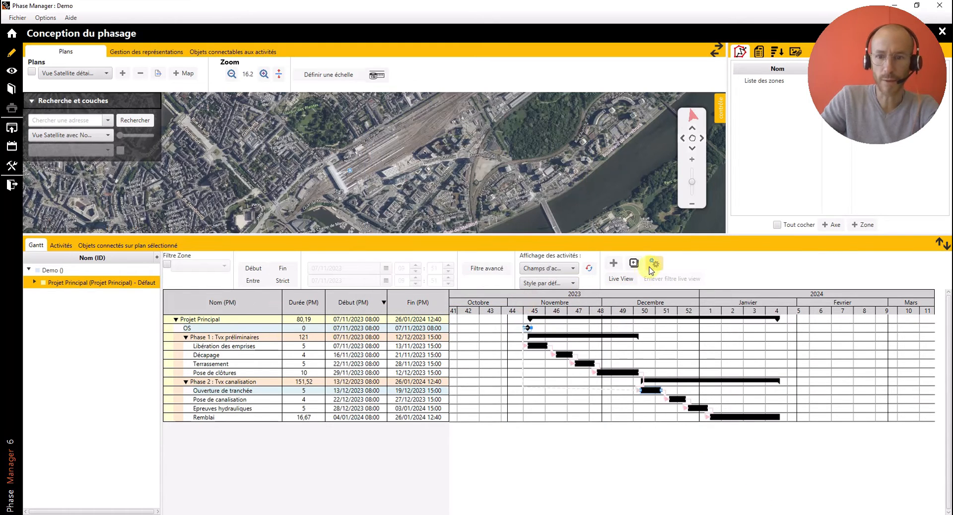
left_click(663, 451)
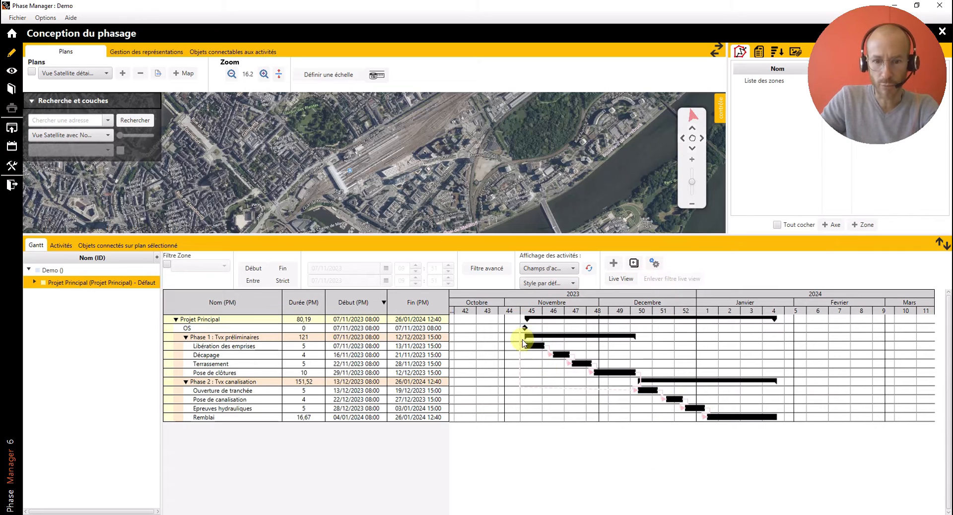
- Display the critical path on the Gantt chart
scroll(571, 422, "up", 2)
scroll(576, 397, "down", 2)
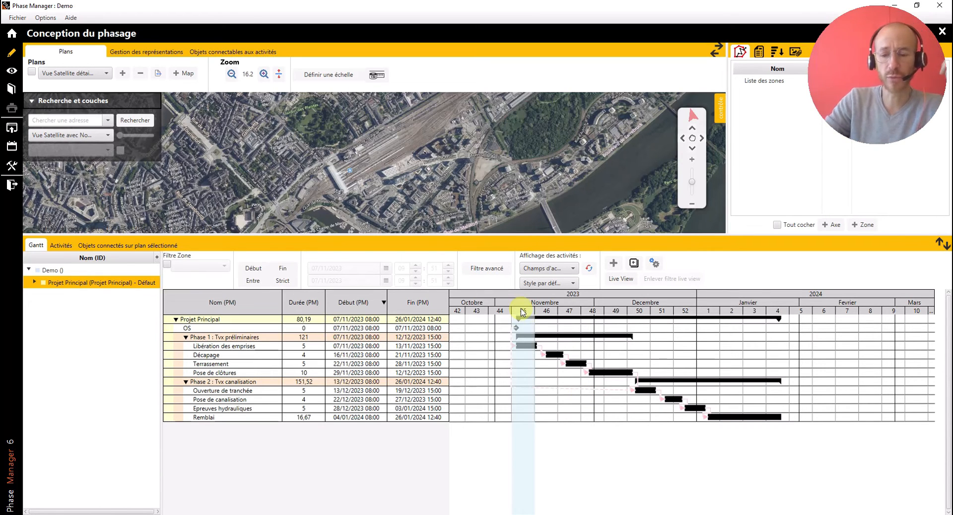
right_click(674, 361)
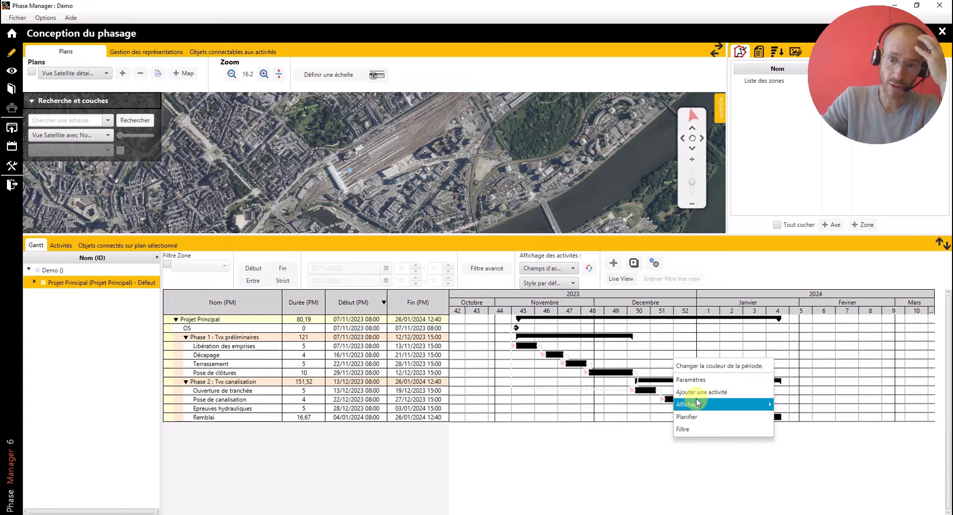
mouse_move(688, 405)
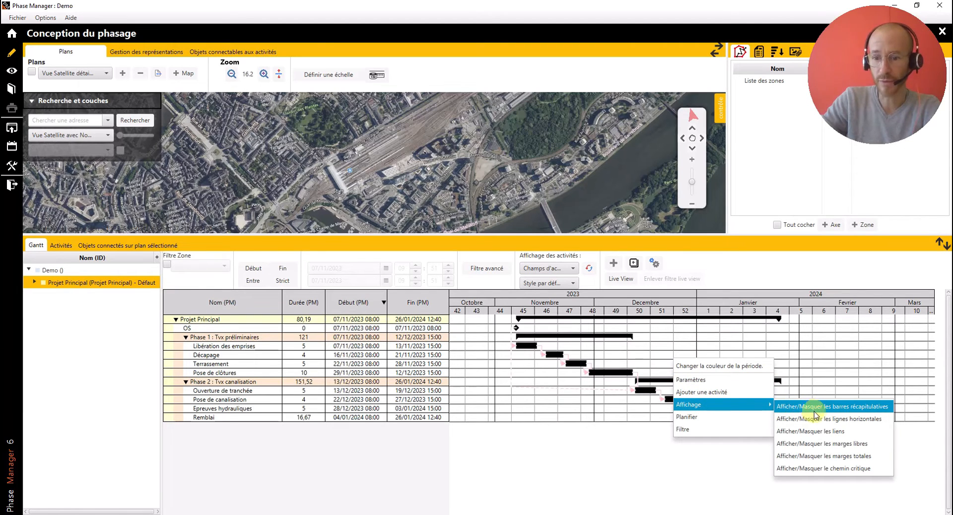
left_click(828, 467)
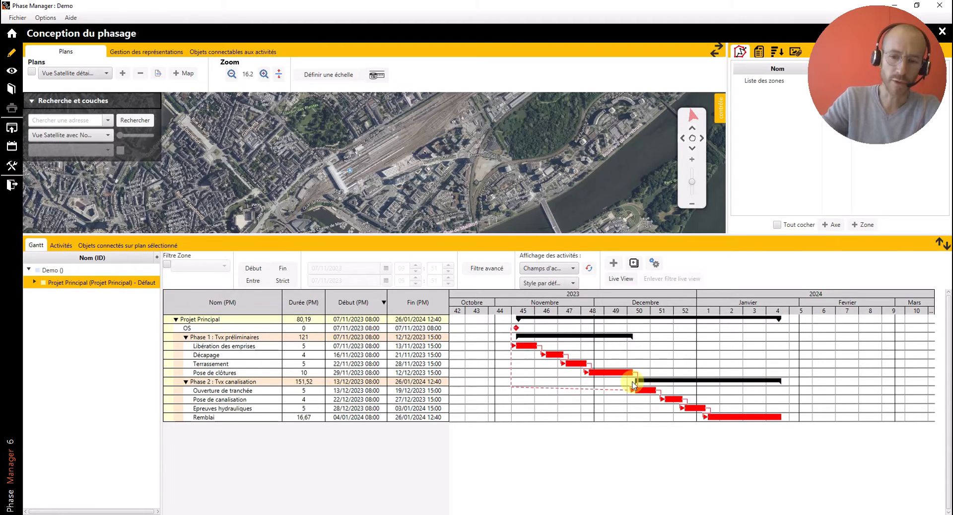
- Hide the critical path on the Gantt chart
right_click(658, 356)
mouse_move(700, 402)
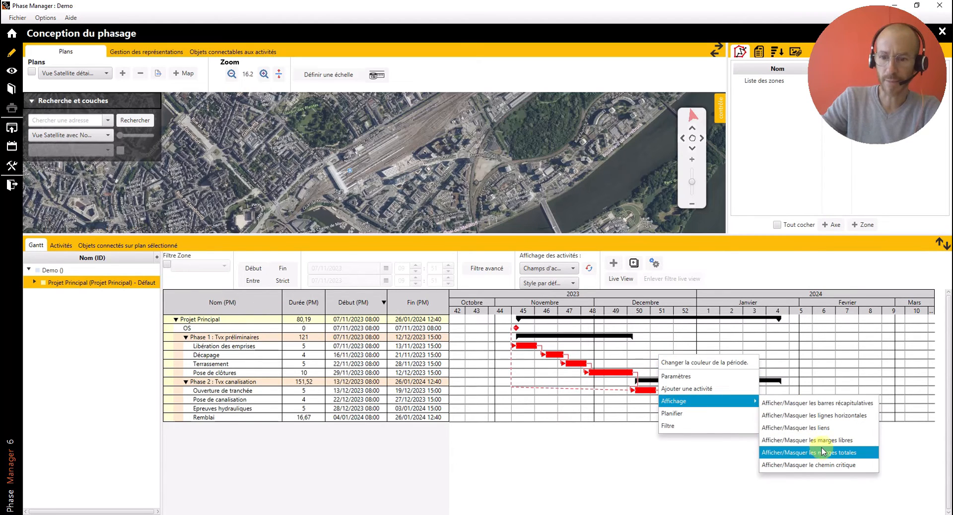
left_click(829, 466)
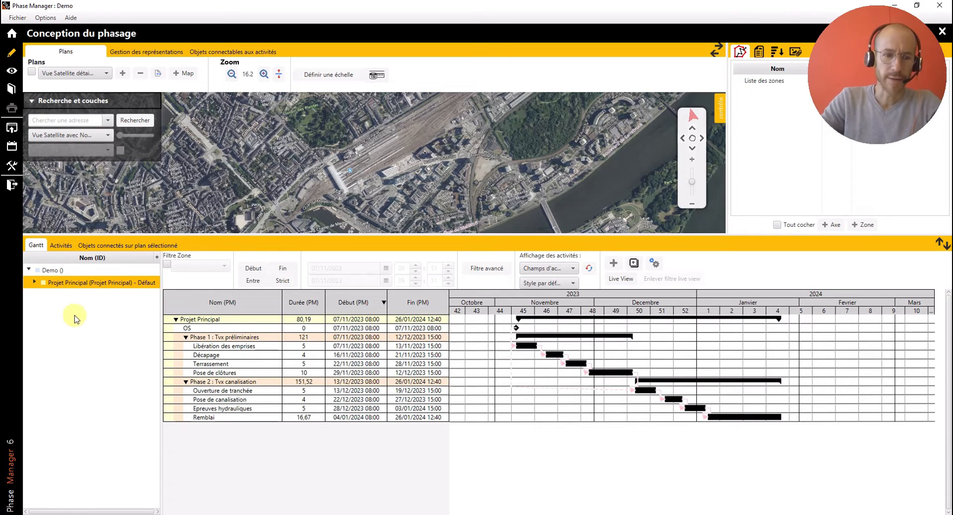
- Expand Projet Principal in the project tree, view the schedule of each phase, and display the whole Demo project
left_click(35, 282)
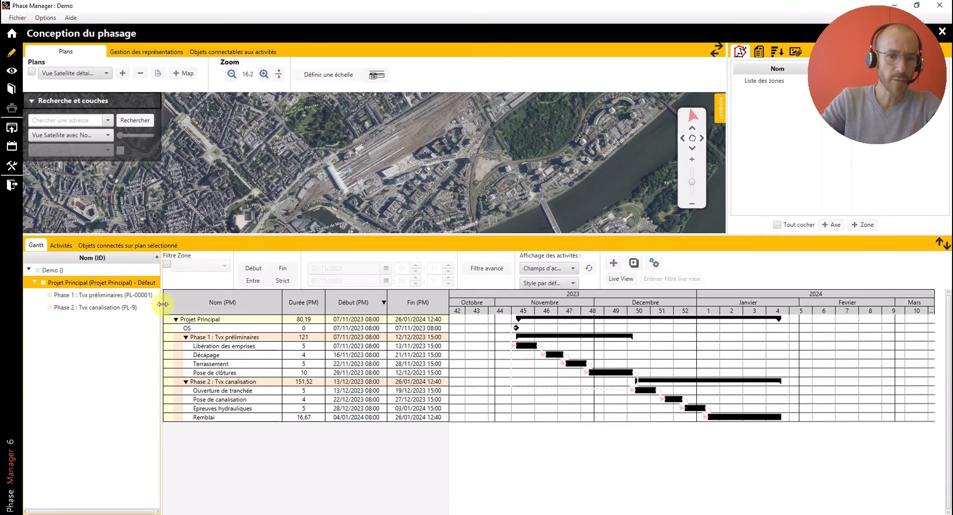
left_click_drag(163, 305, 197, 305)
left_click(107, 296)
left_click(105, 308)
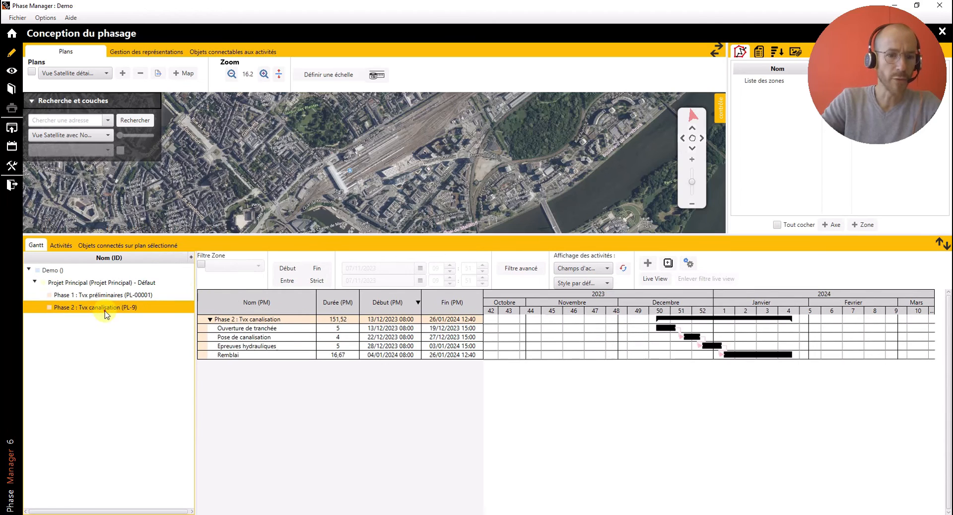
left_click(105, 296)
left_click(102, 283)
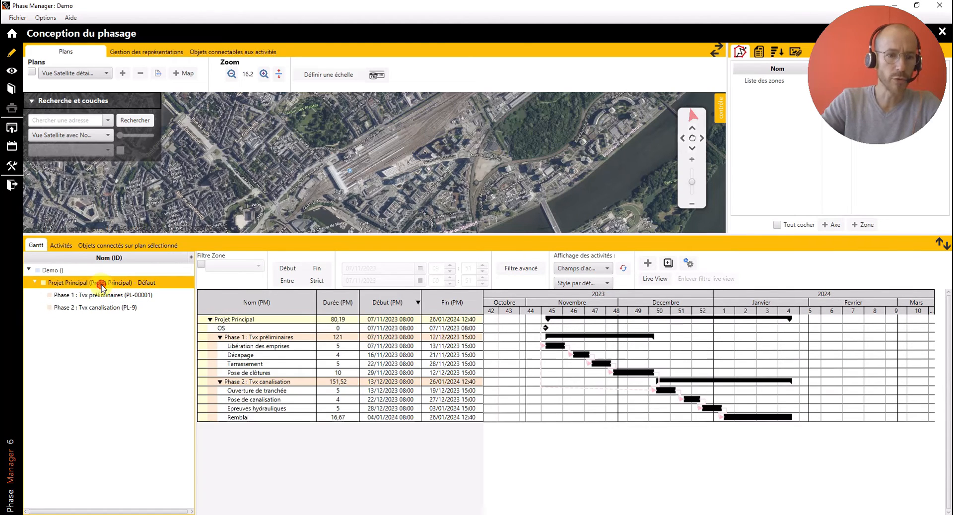
left_click(86, 271)
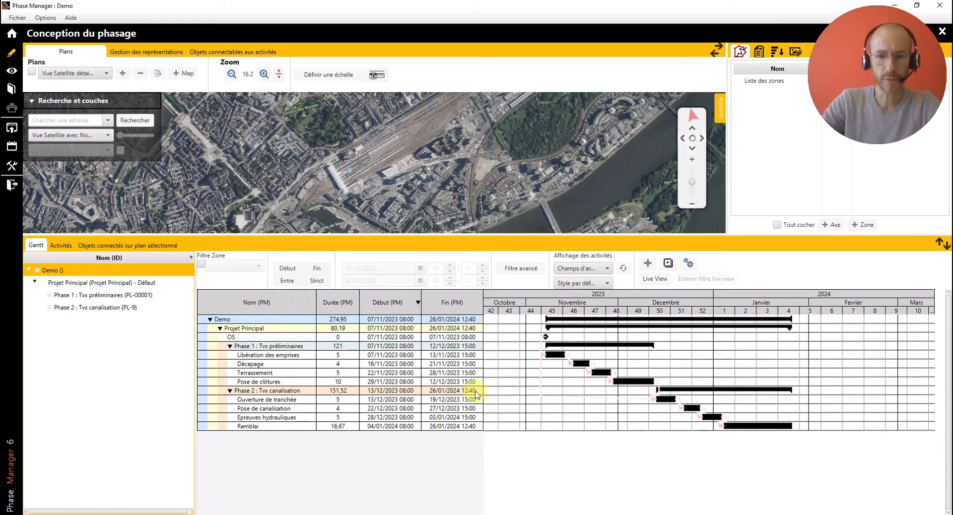
- Assign the "Travaux Préparatoires" default style to the "Libération des emprises" activity
double_click(555, 355)
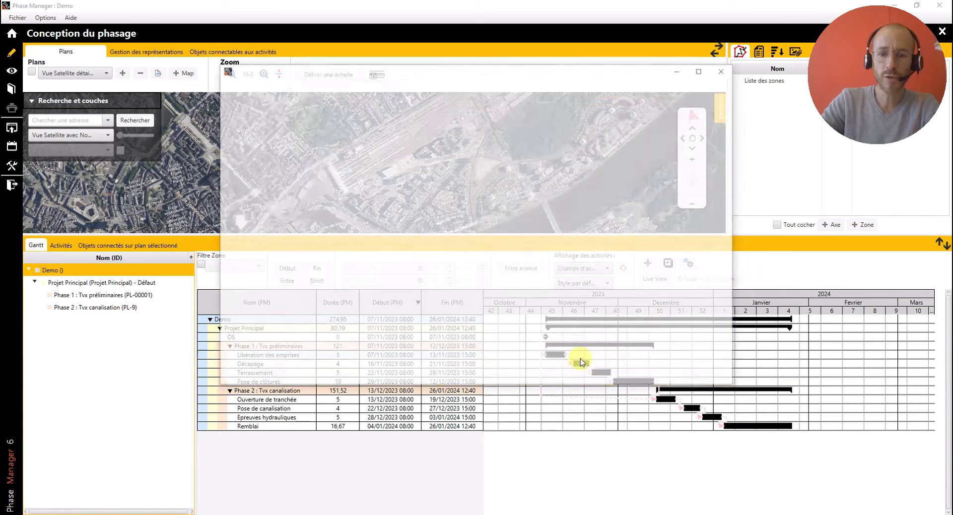
left_click(247, 101)
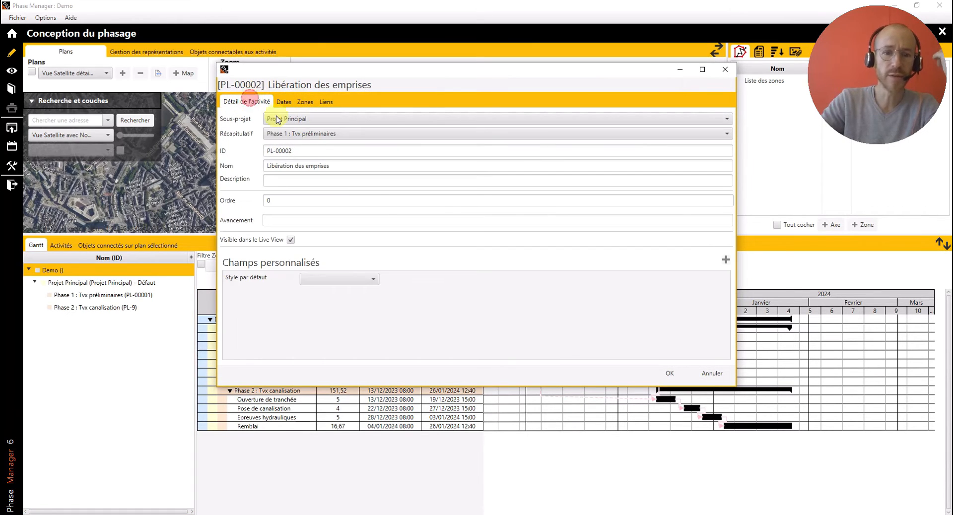
left_click(337, 281)
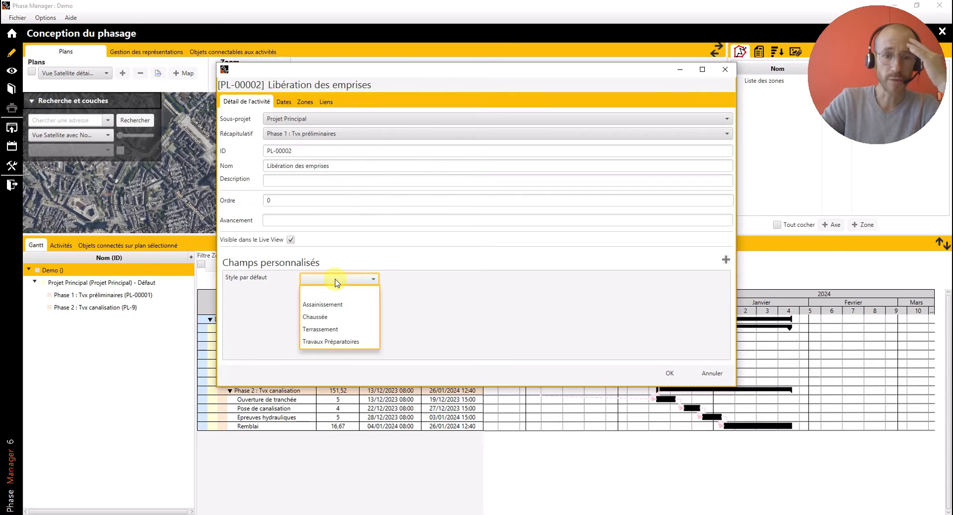
left_click(344, 344)
left_click_drag(623, 73, 559, 15)
left_click(606, 320)
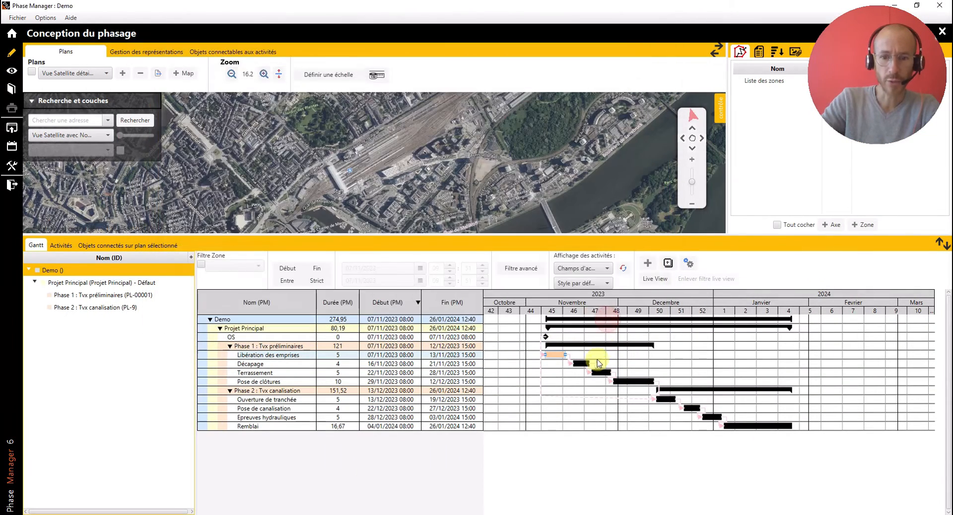
- Assign the "Terrassement" default style to the "Décapage" and "Terrassement" activities of Phase 1
double_click(581, 364)
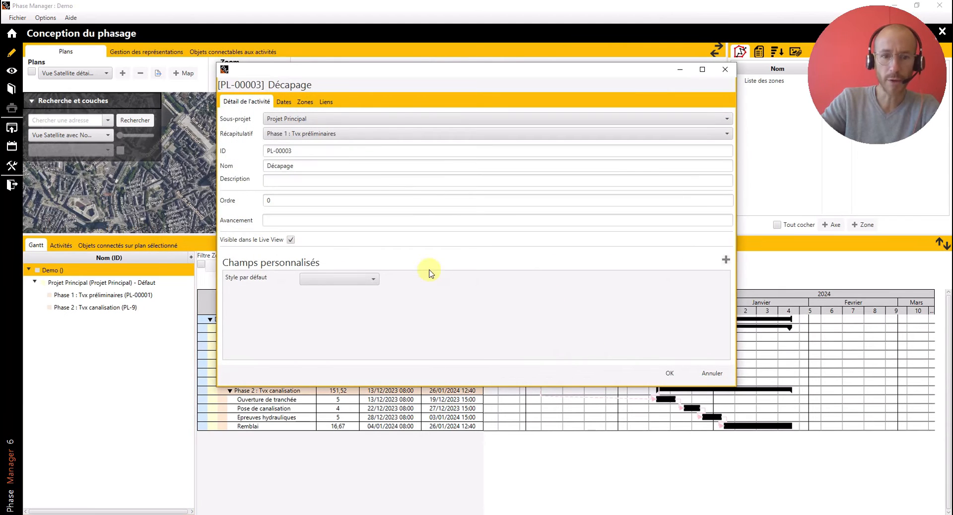
left_click(342, 279)
left_click(345, 329)
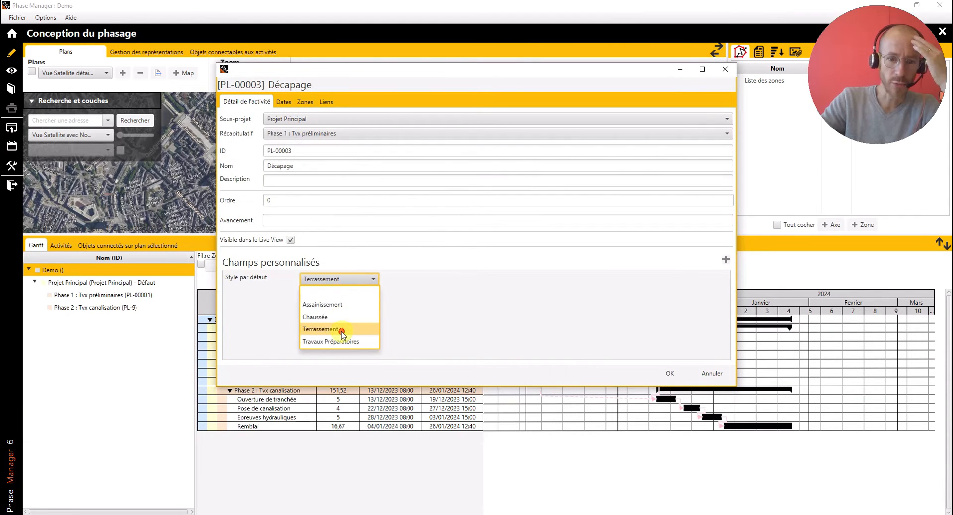
left_click(669, 374)
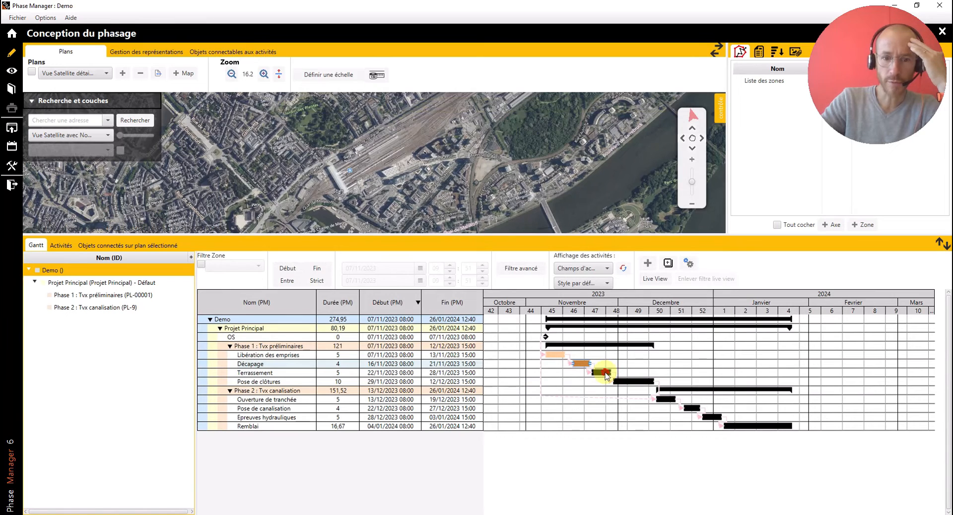
double_click(603, 372)
left_click(366, 279)
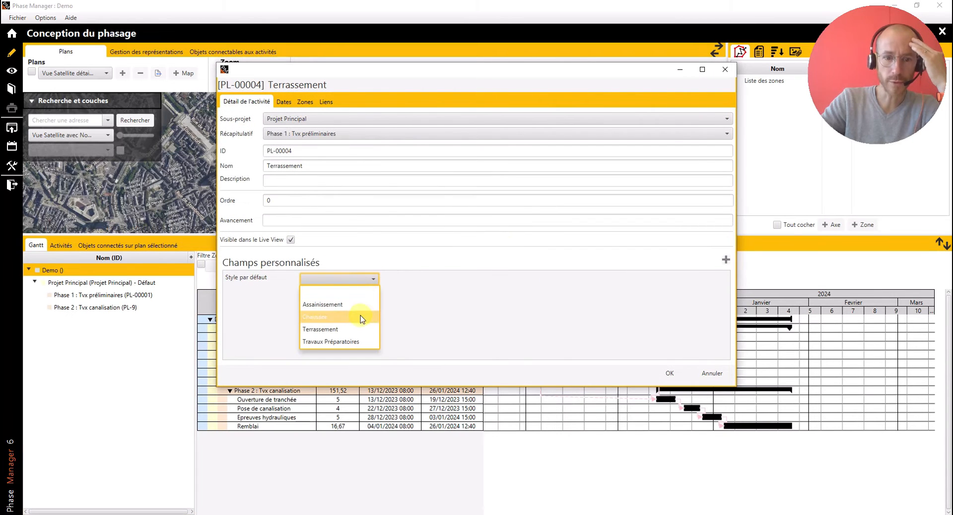
left_click(351, 329)
left_click(668, 374)
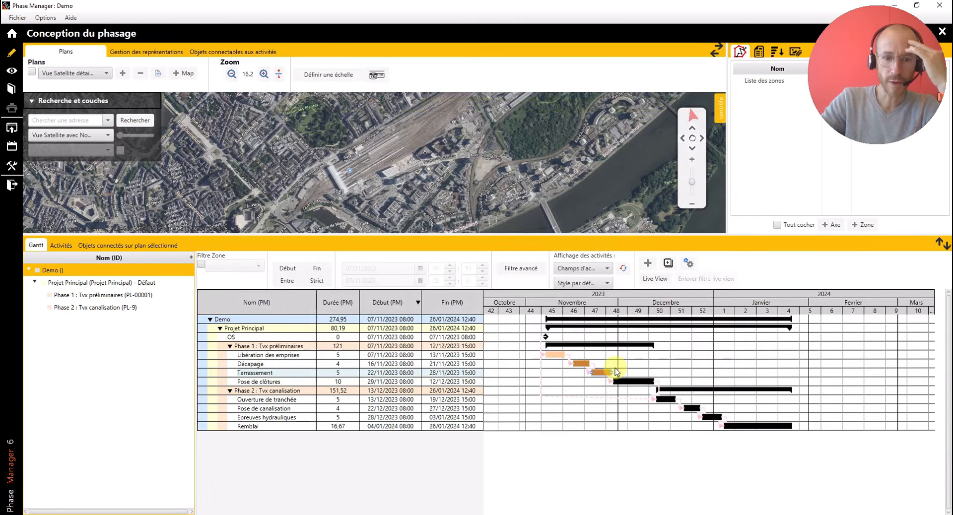
- Assign the "Travaux Préparatoires" default style to the "Pose de clôtures" activity
double_click(626, 381)
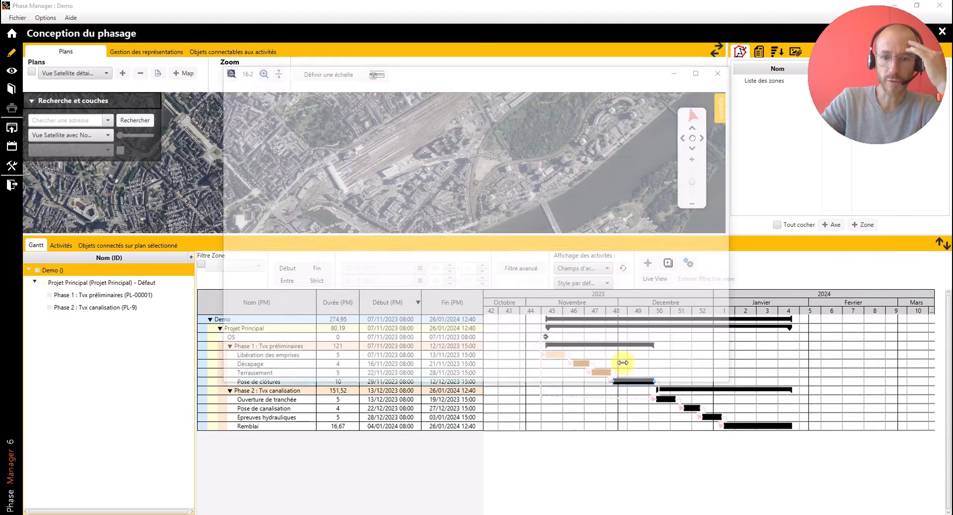
left_click(336, 279)
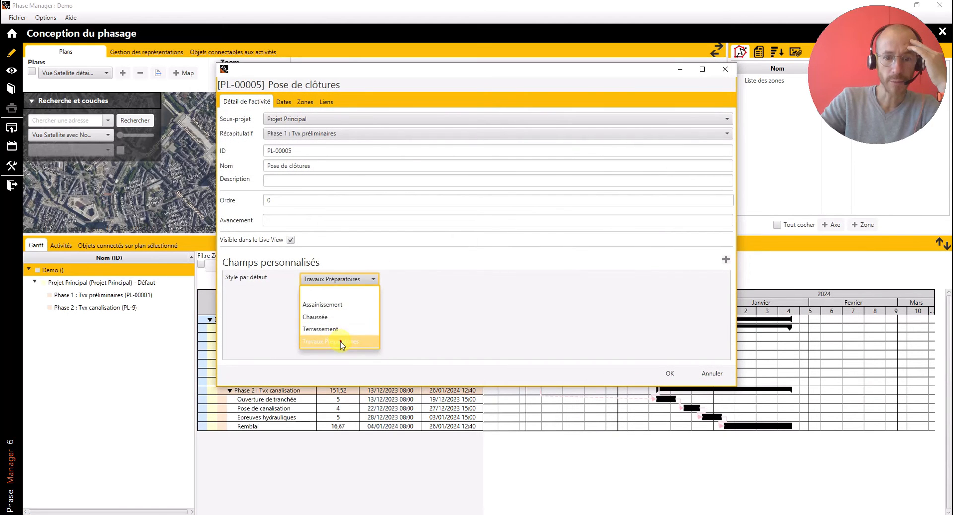
left_click(341, 343)
left_click(669, 373)
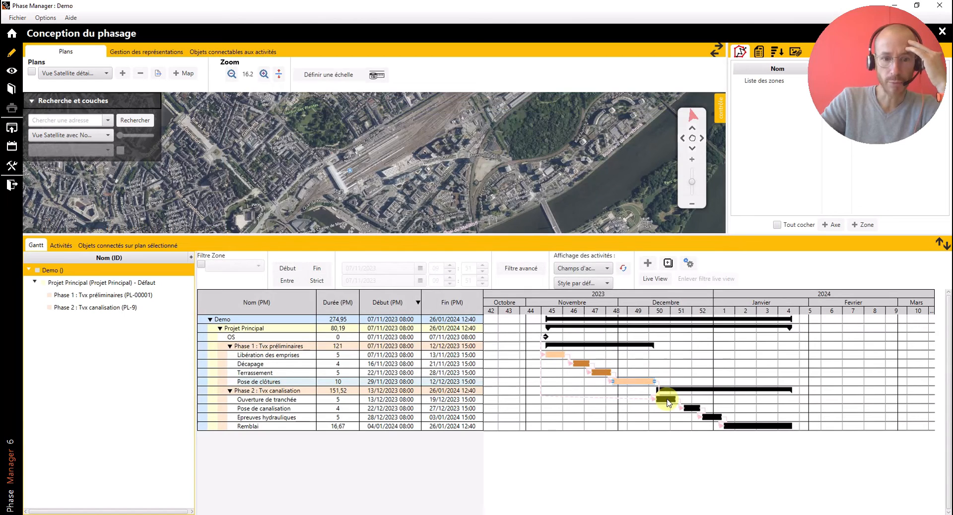
- Assign the "Assainissement" default style to the "Pose de canalisation" and "Epreuves hydrauliques" activities of Phase 2
double_click(692, 408)
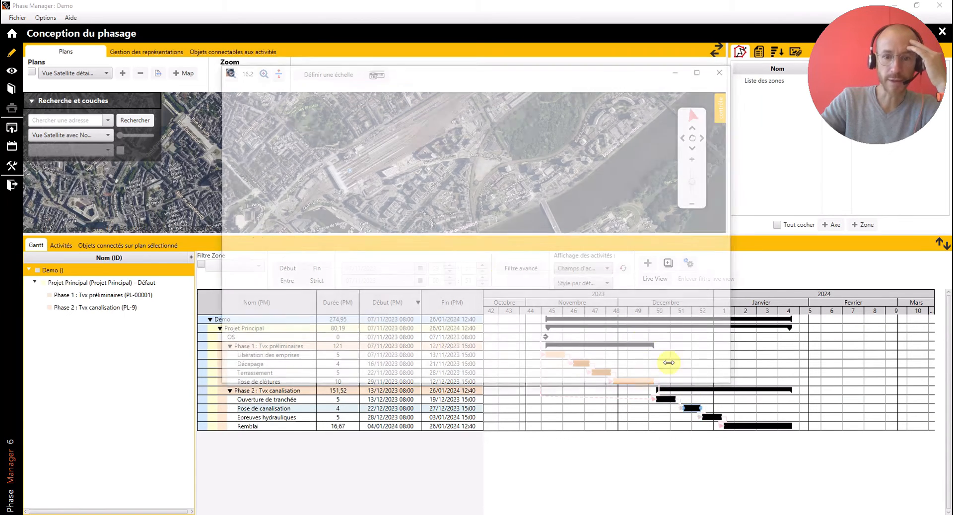
left_click(334, 279)
left_click(331, 307)
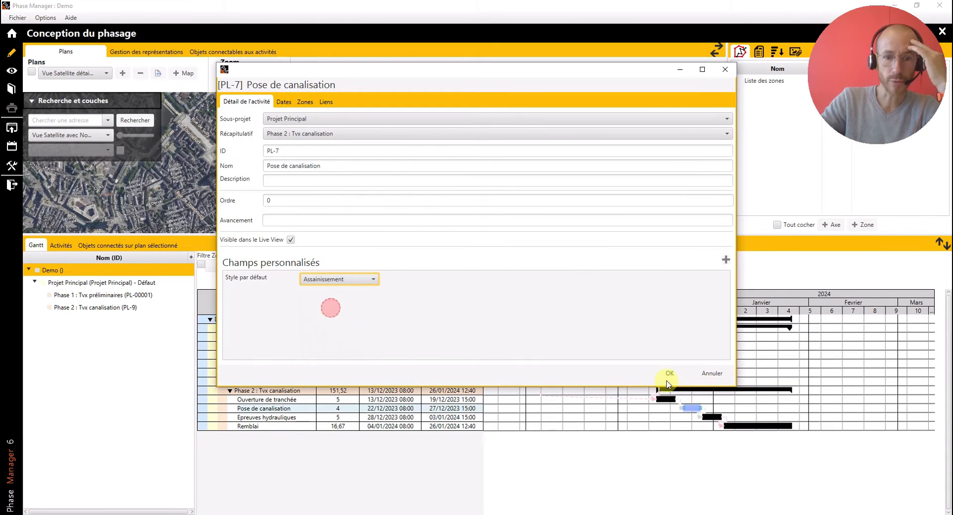
left_click(668, 380)
left_click(712, 417)
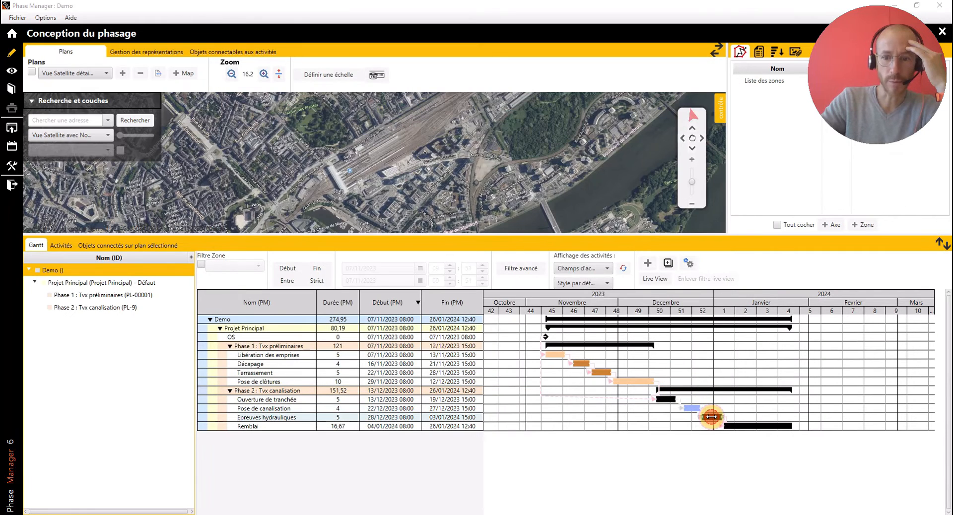
double_click(712, 417)
left_click(336, 281)
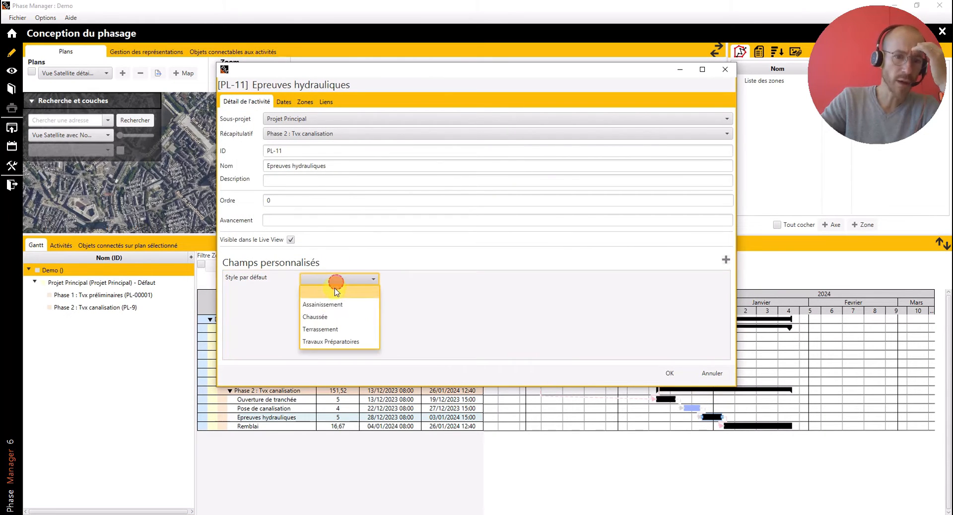
left_click(331, 304)
left_click(667, 373)
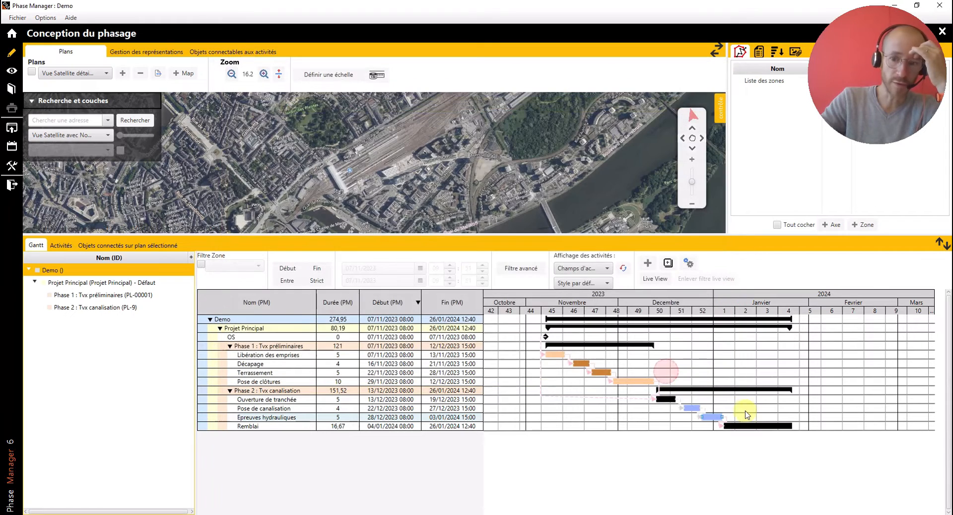
- Assign the "Terrassement" default style to the "Remblai" and "Ouverture de tranchée" activities of Phase 2
left_click(752, 425)
double_click(752, 426)
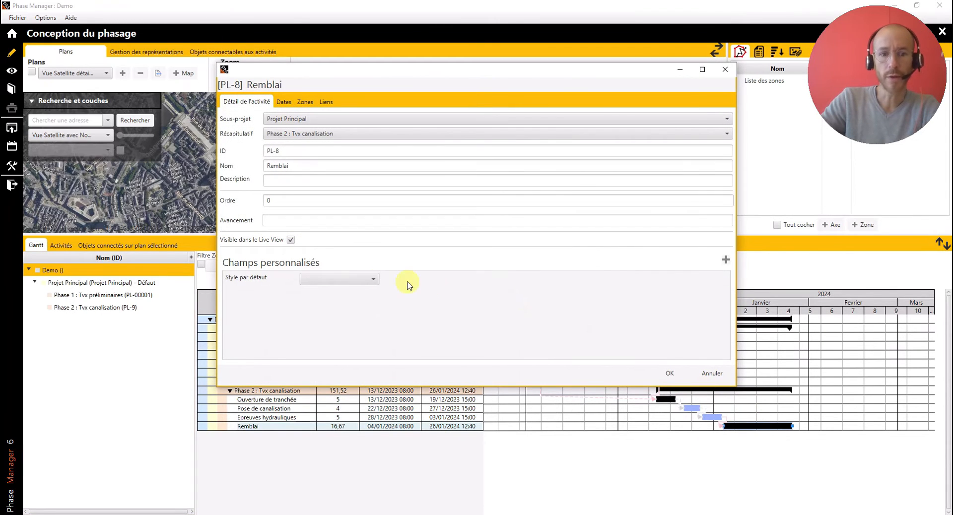
left_click(372, 279)
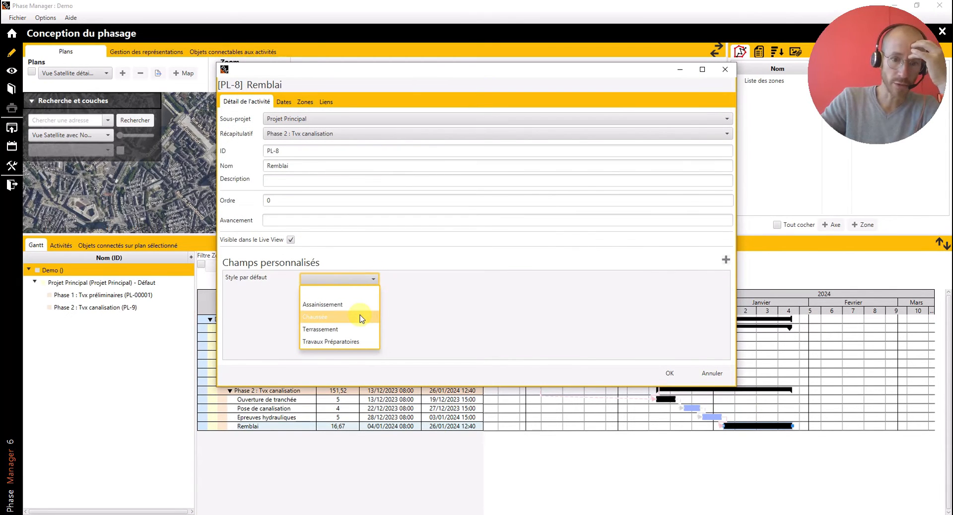
left_click(345, 329)
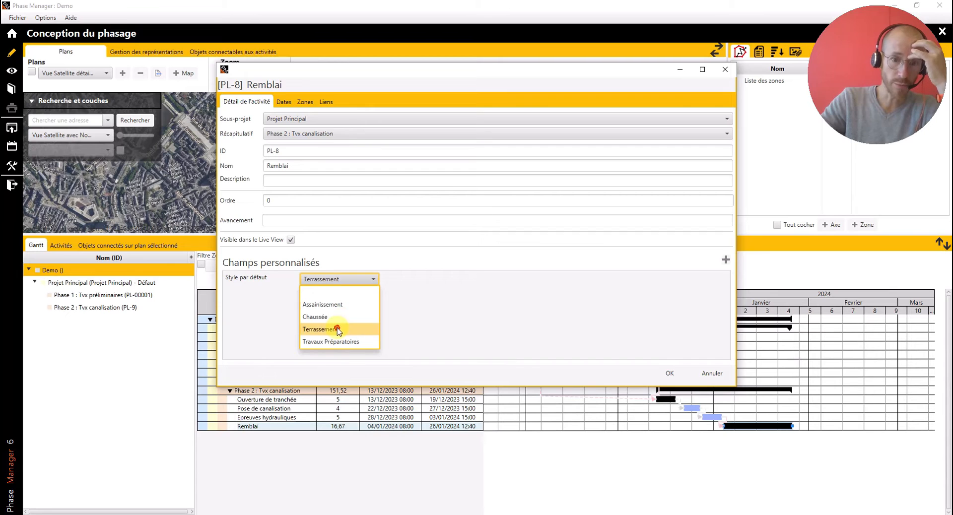
left_click(670, 373)
left_click(665, 400)
double_click(665, 400)
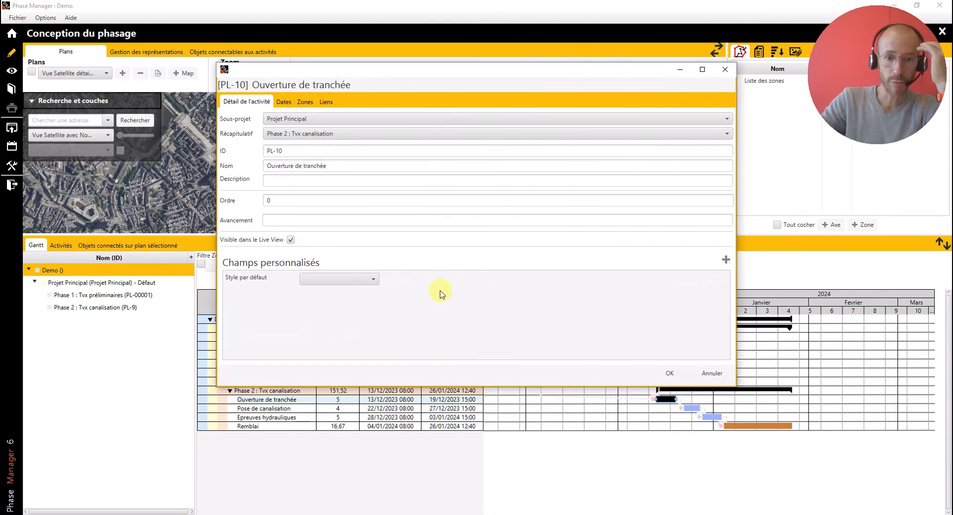
left_click(354, 280)
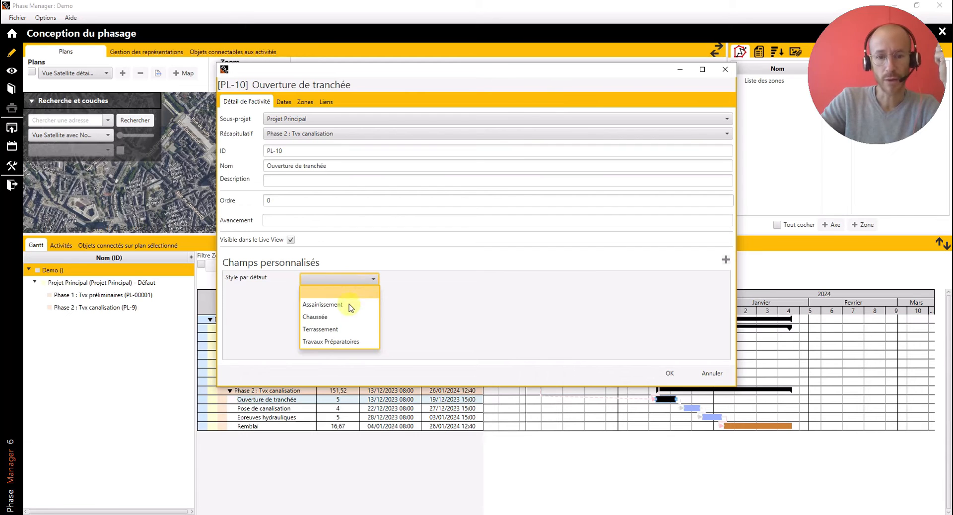
left_click(348, 329)
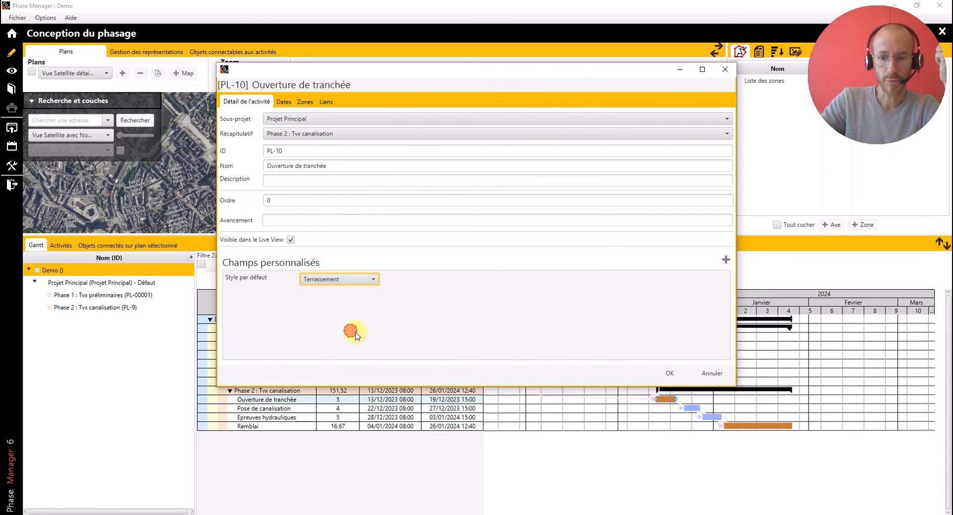
left_click(669, 378)
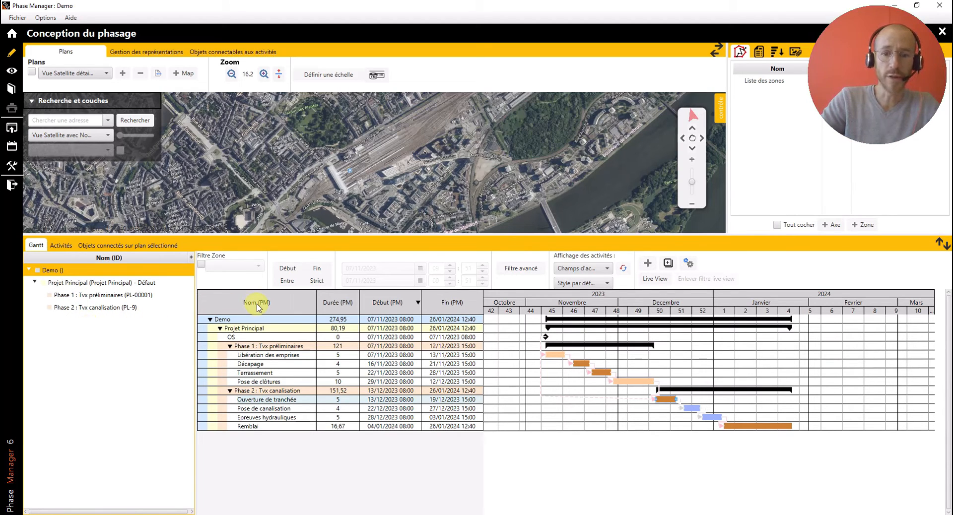
- Add a Gantt grouping level on the "Style par défaut" field with the light green colour #ccffcc
right_click(289, 306)
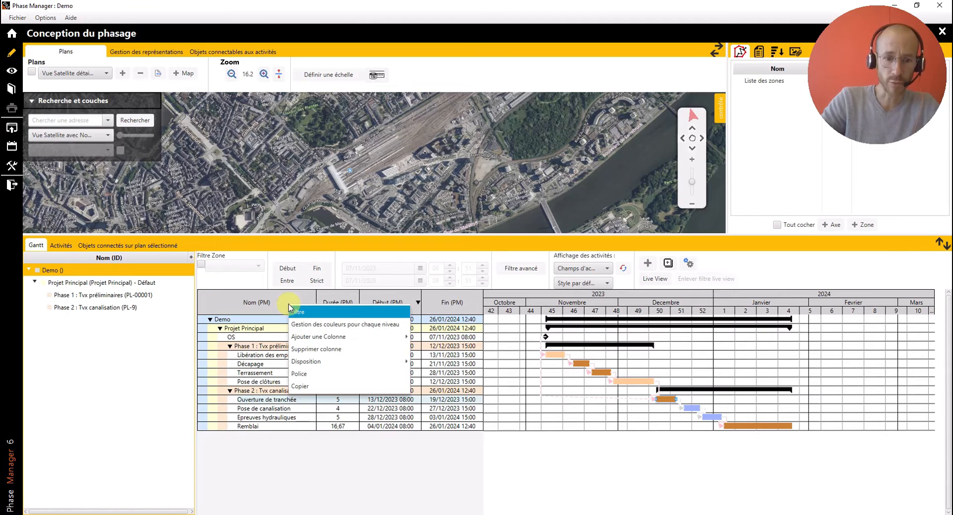
left_click(305, 326)
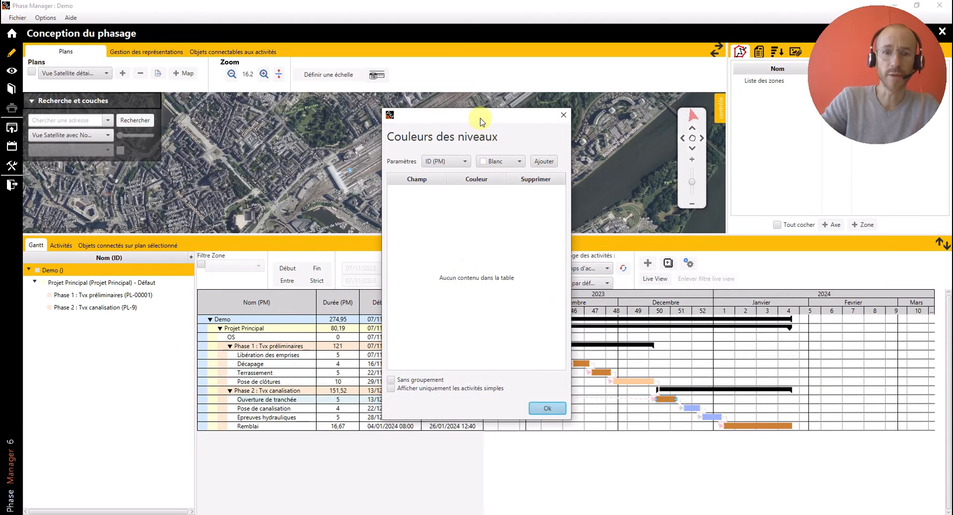
left_click_drag(481, 116, 592, 133)
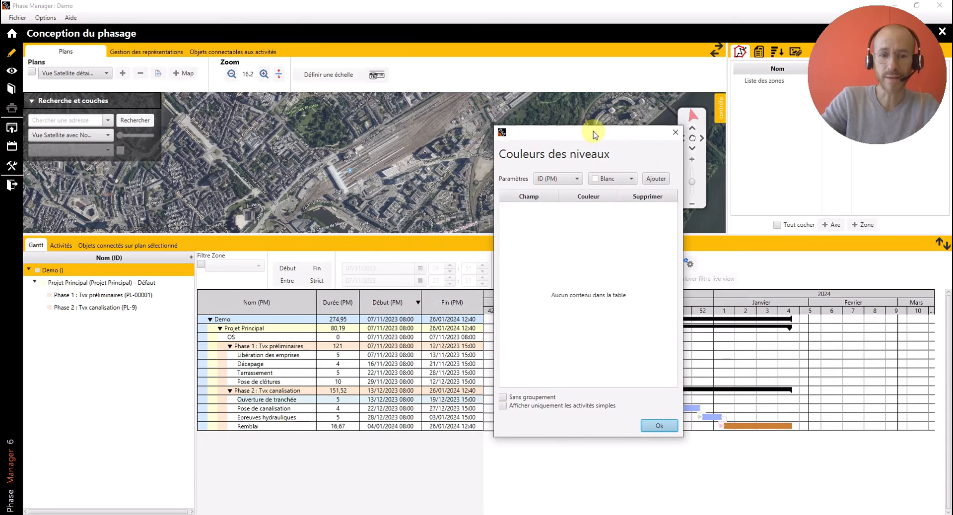
left_click(568, 182)
scroll(579, 216, "down", 5)
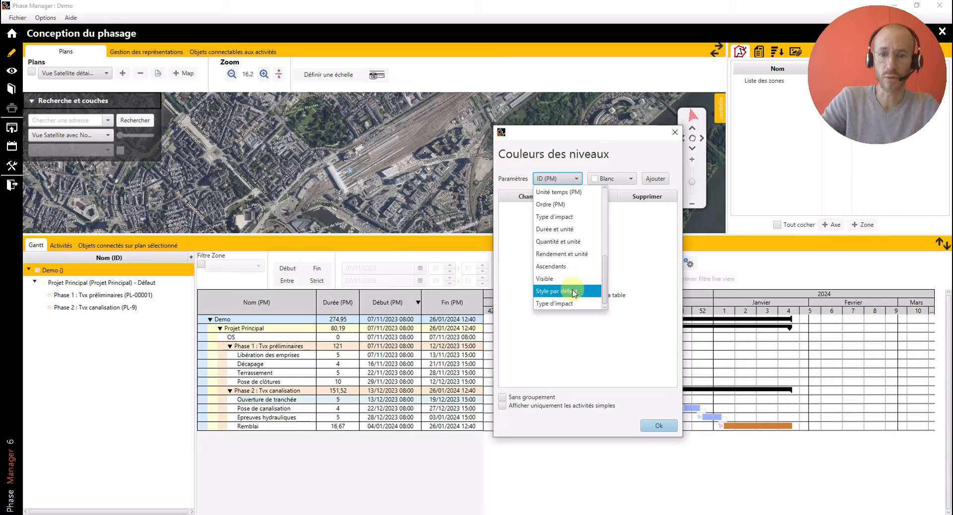
left_click(571, 292)
left_click(626, 178)
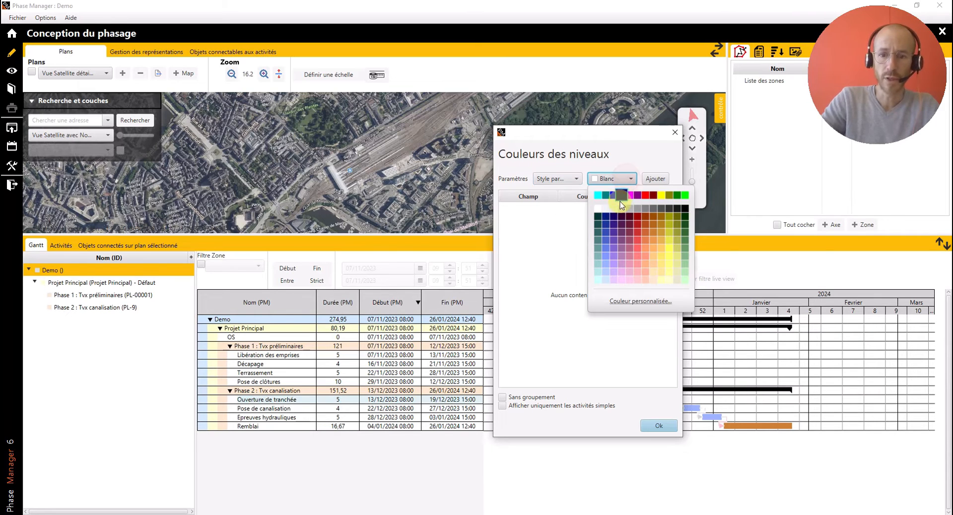
left_click(683, 282)
left_click(656, 179)
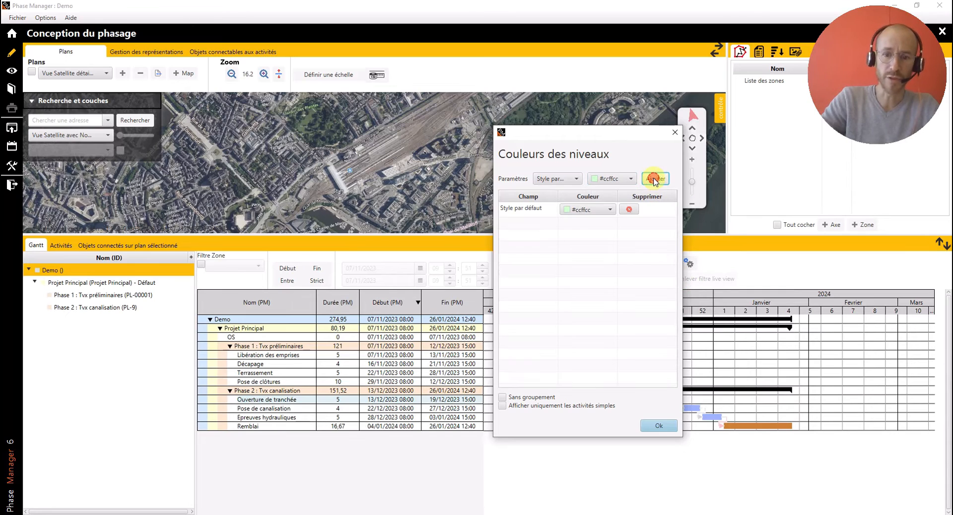
- Restrict the grouped Gantt to simple activities only and apply the level settings
left_click(535, 407)
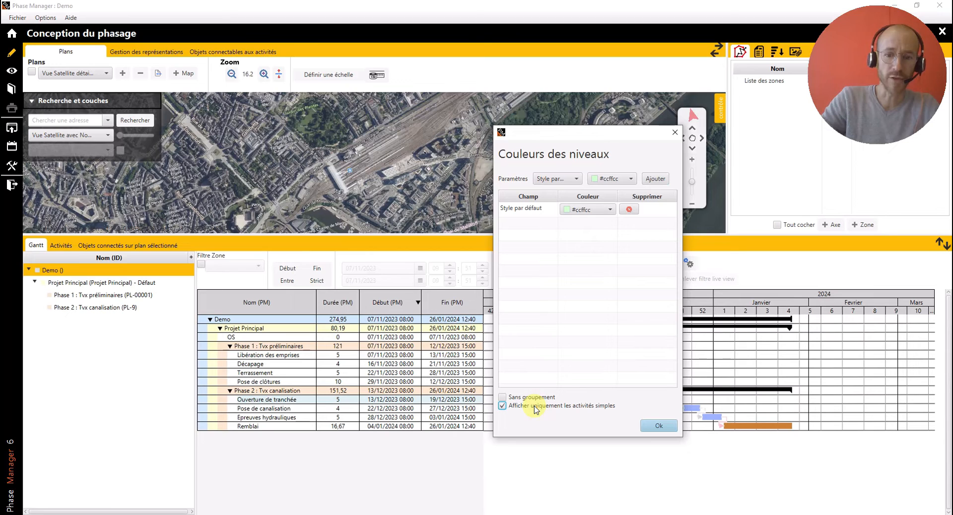
left_click_drag(587, 132, 643, 107)
left_click(713, 403)
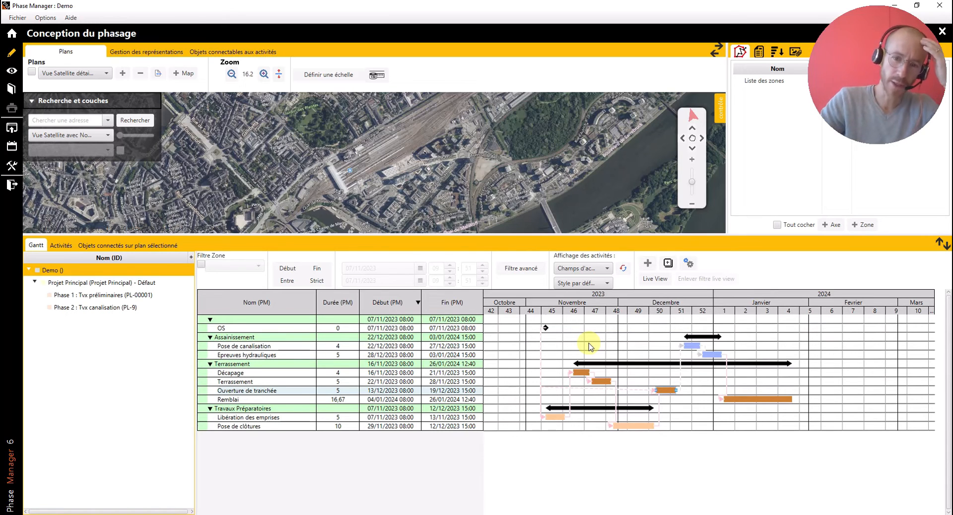
- Remove the Gantt grouping by default style with the "Sans groupement" option
right_click(496, 339)
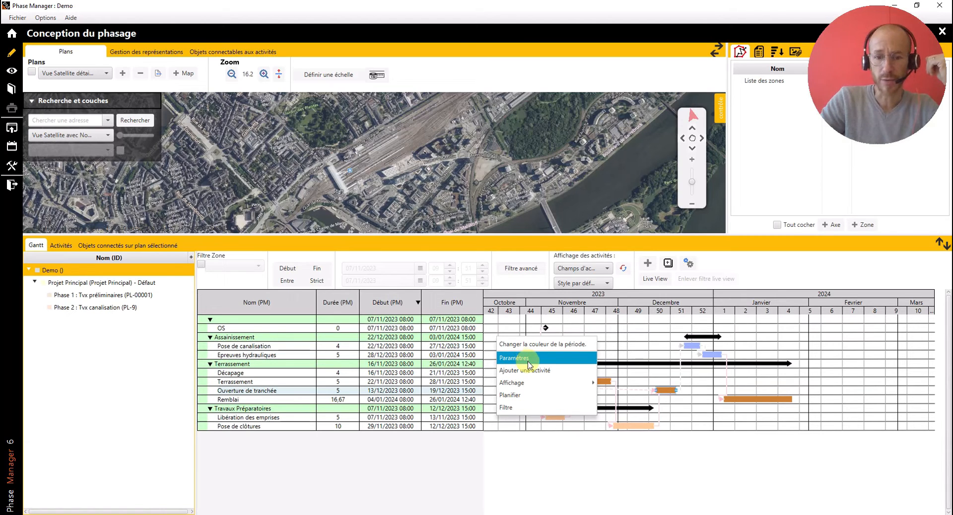
right_click(433, 329)
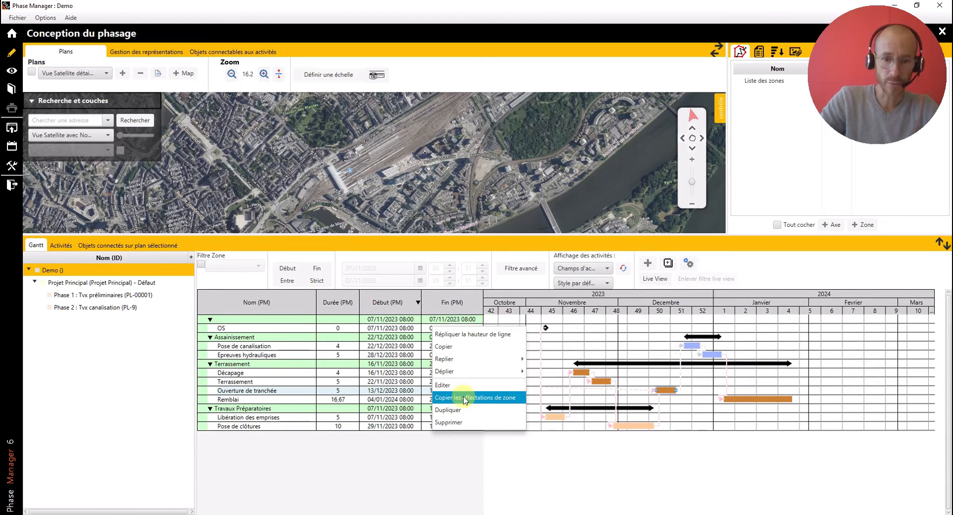
right_click(297, 312)
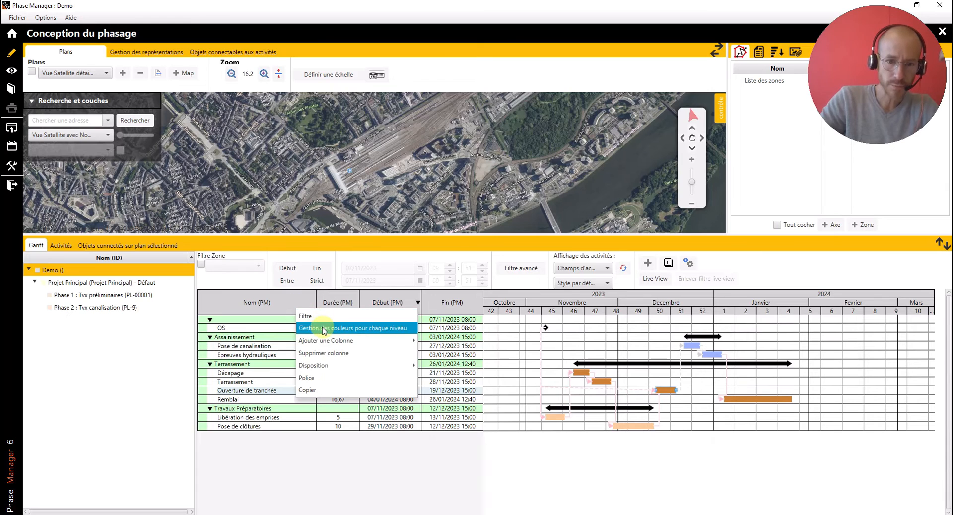
left_click(326, 328)
left_click(416, 379)
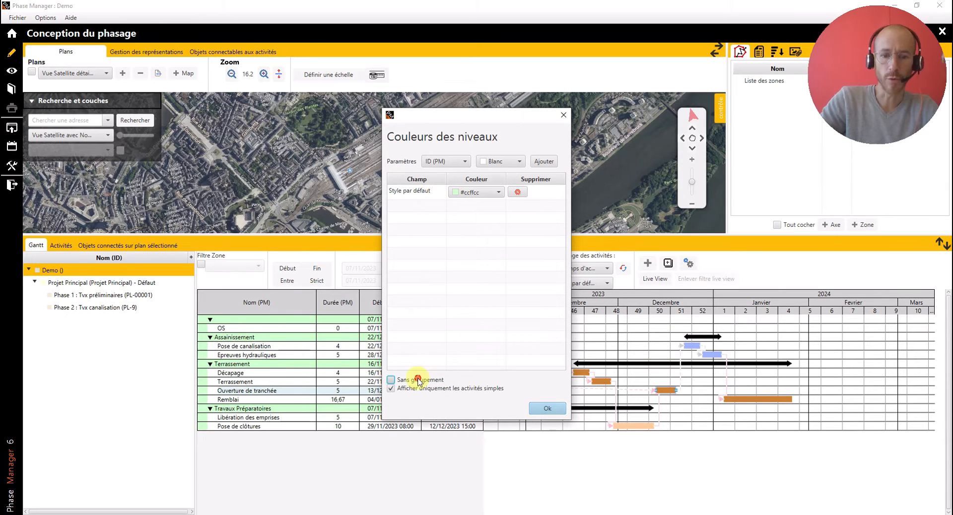
left_click(542, 409)
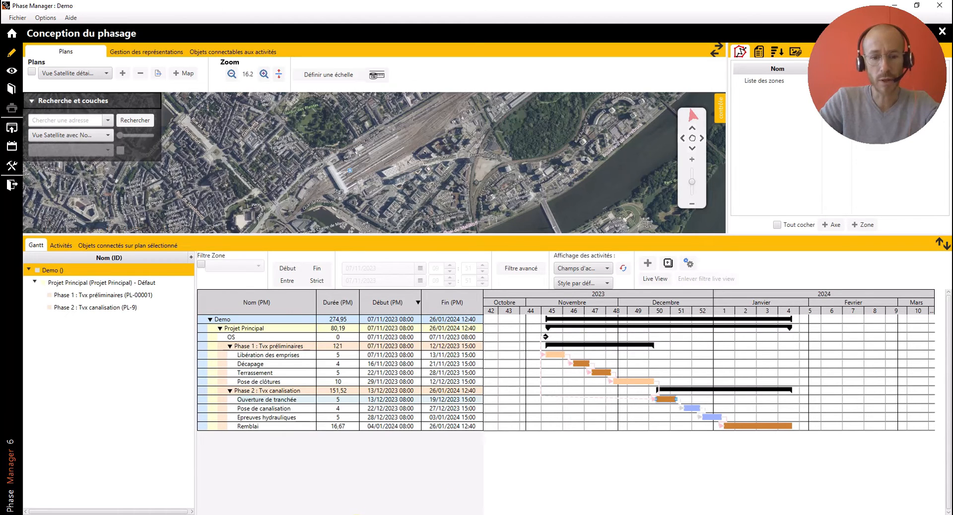
- Switch to the Tuto PM.xlsx workbook in Excel, fit both tables in view at 70 % and slightly widen column L
left_click(391, 494)
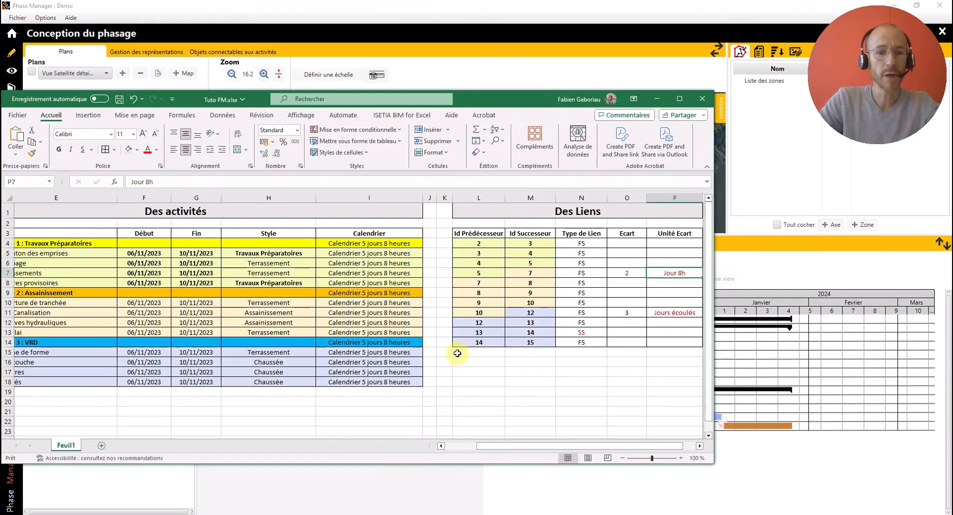
left_click_drag(515, 100, 562, 85)
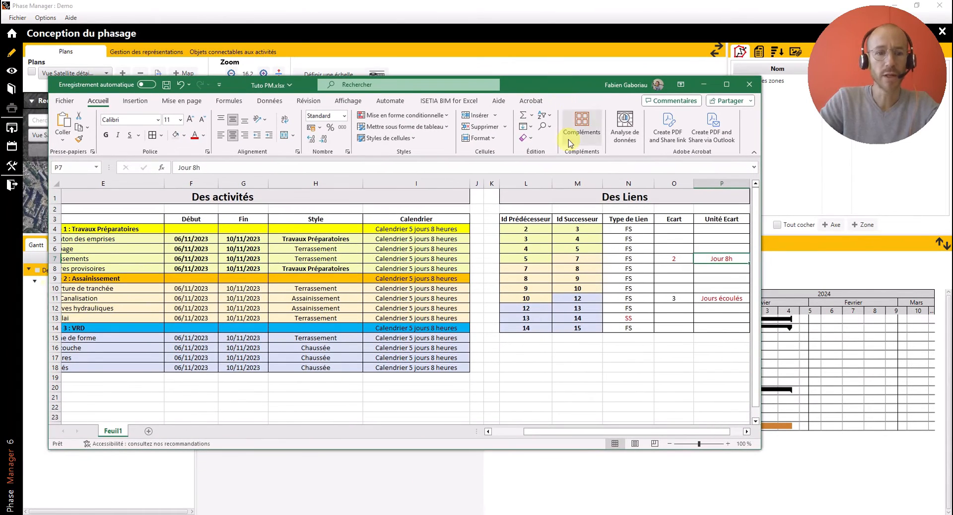
scroll(433, 298, "down", 4, "ctrl")
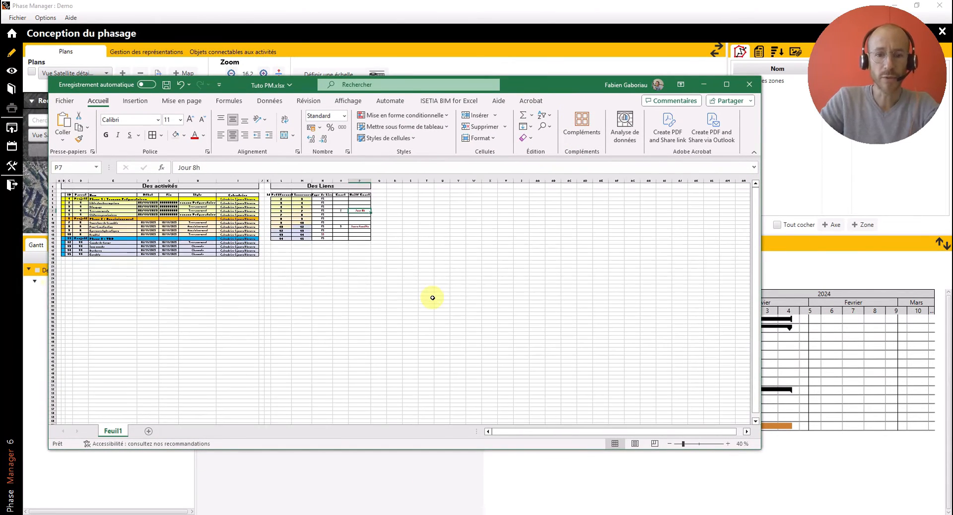
scroll(433, 297, "up", 2, "ctrl")
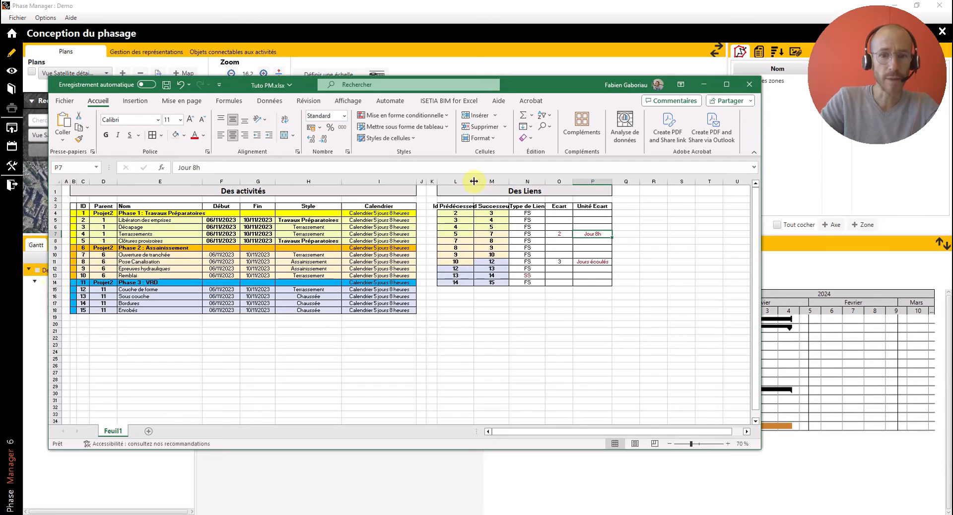
left_click_drag(474, 181, 480, 182)
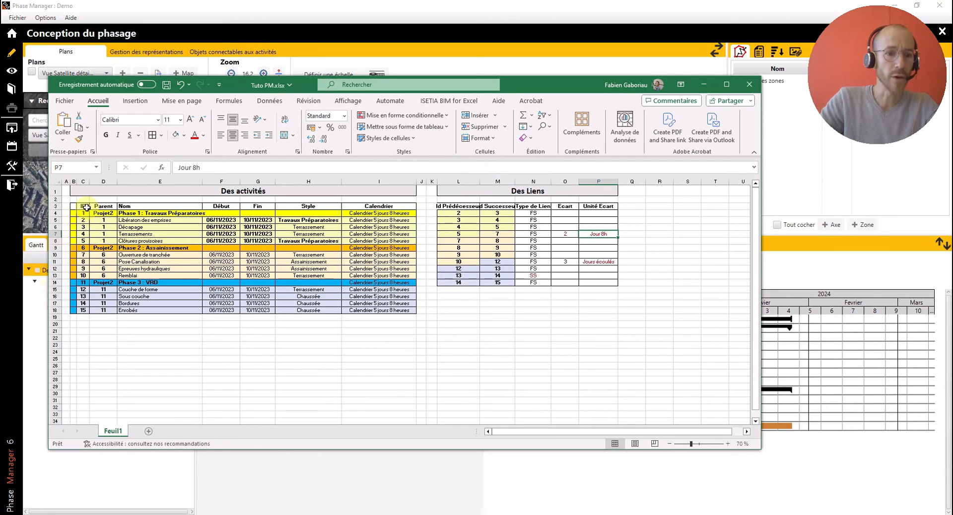
- Examine the ID, Parent and Nom activity columns and the link ID columns, widen column L further, and return to Phase Manager
left_click(85, 205)
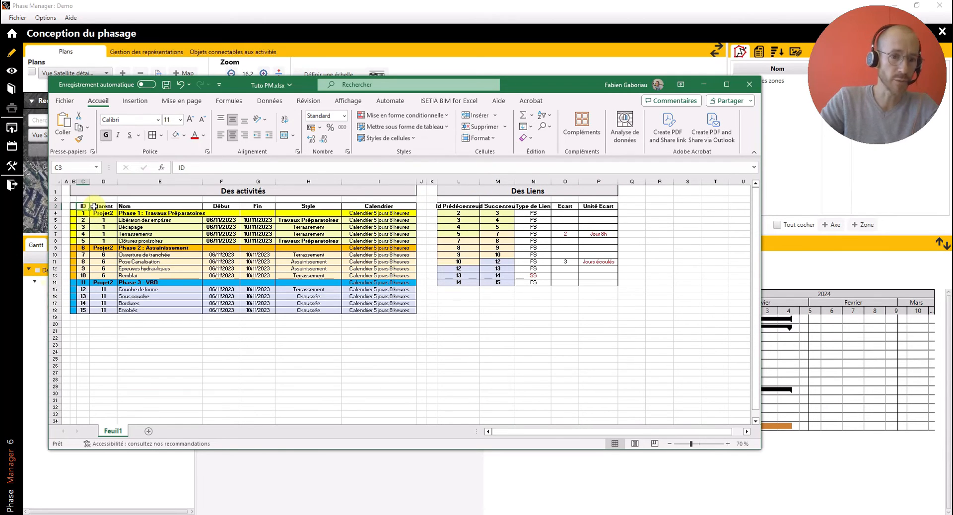
left_click(98, 206)
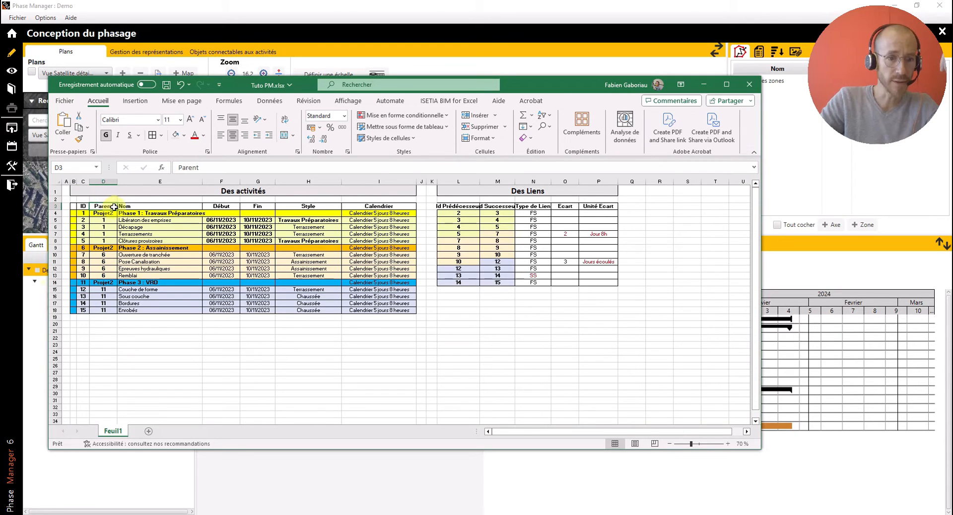
left_click(130, 206)
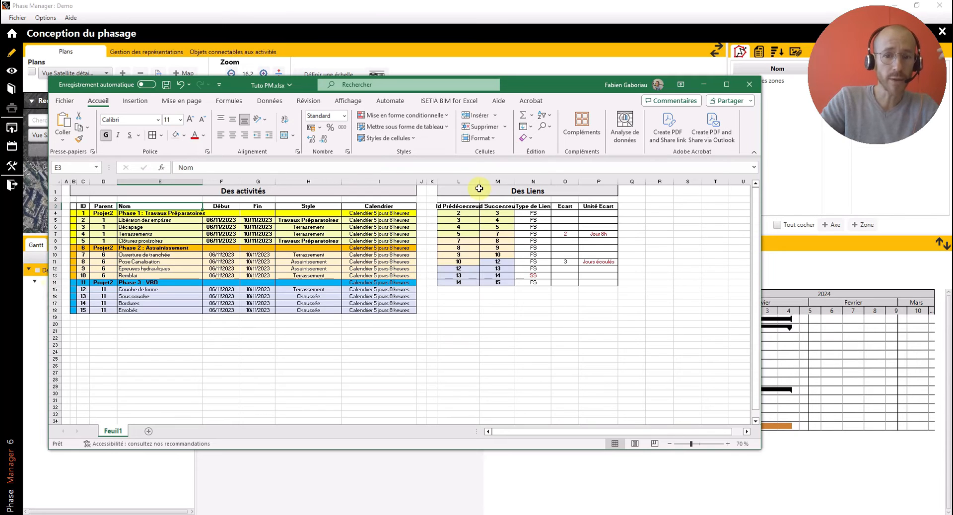
left_click_drag(480, 183, 492, 182)
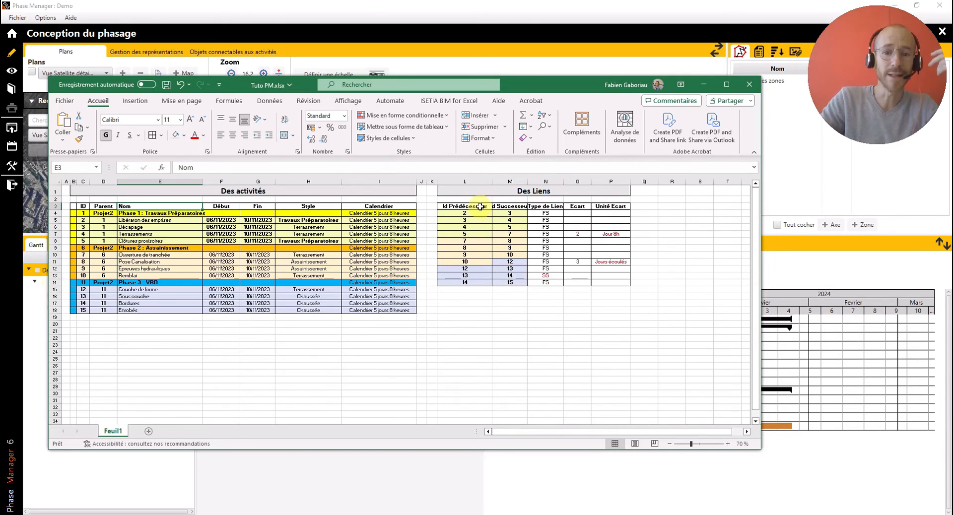
left_click(479, 212)
left_click(510, 214)
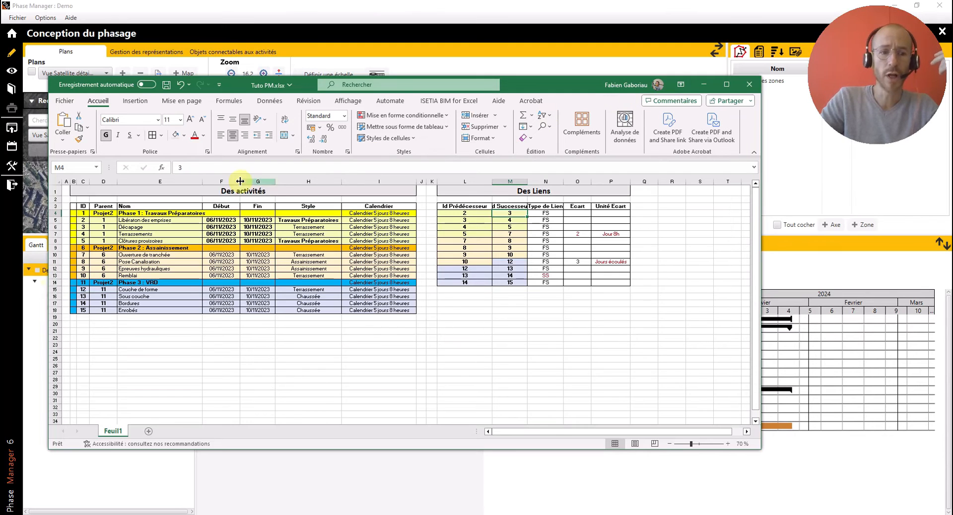
left_click(104, 213)
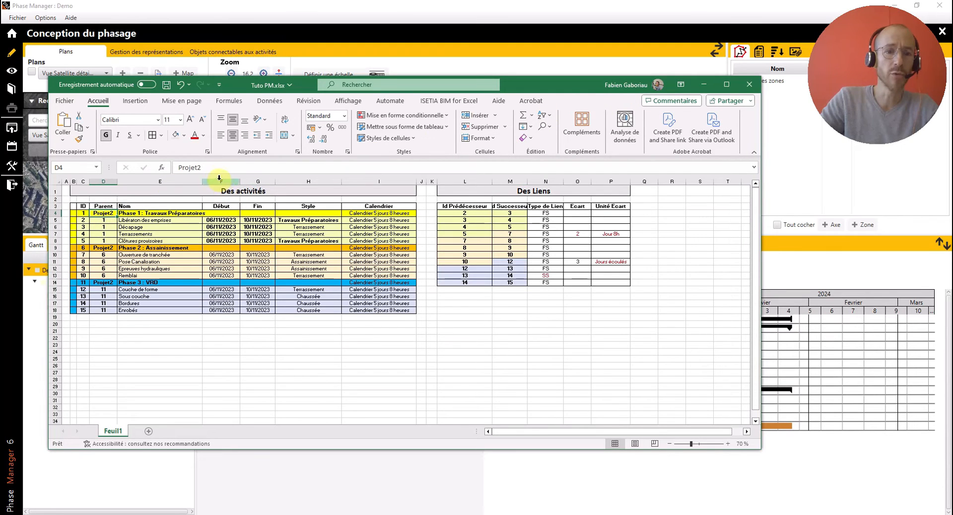
left_click(622, 10)
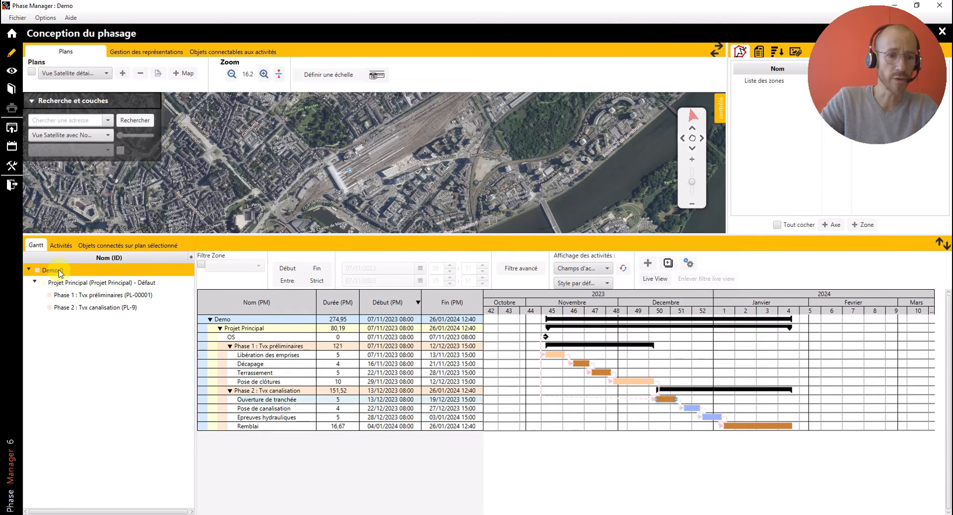
right_click(59, 272)
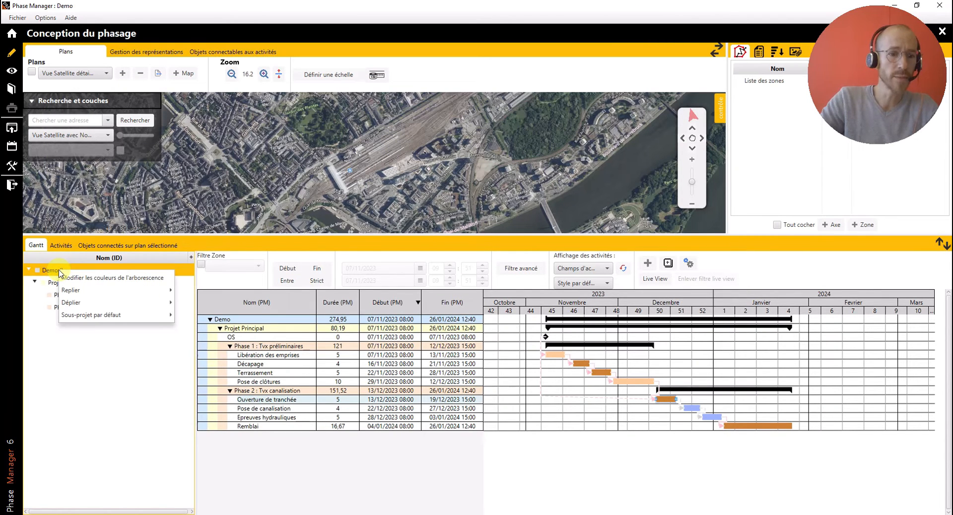
left_click(52, 272)
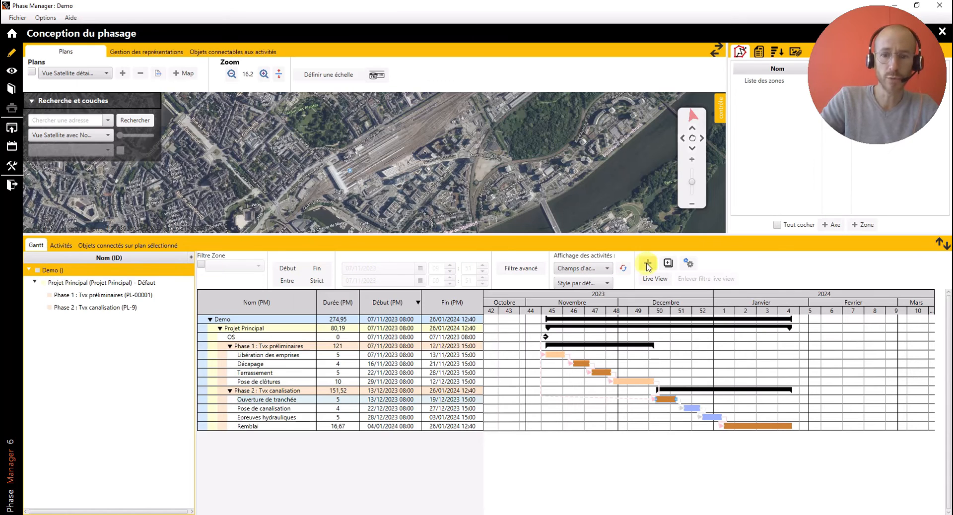
left_click(667, 263)
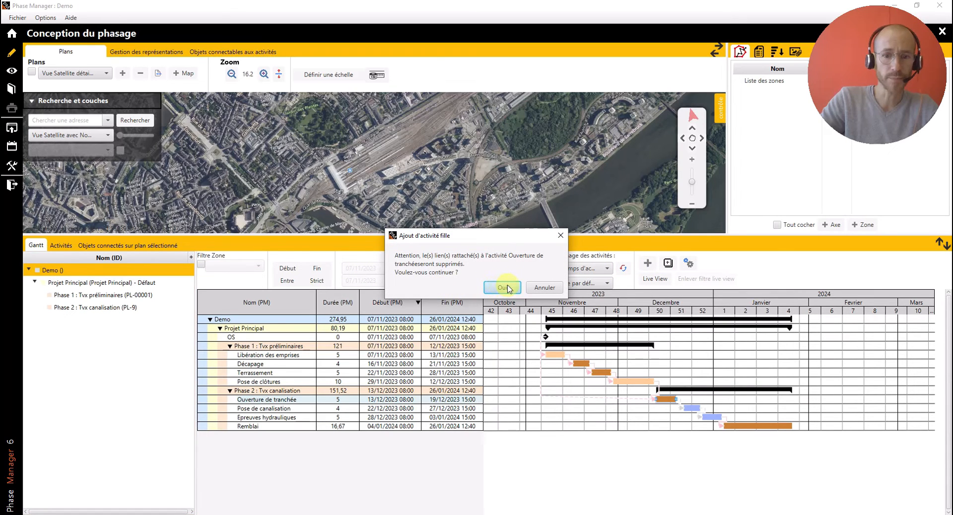
left_click(546, 289)
left_click(82, 282)
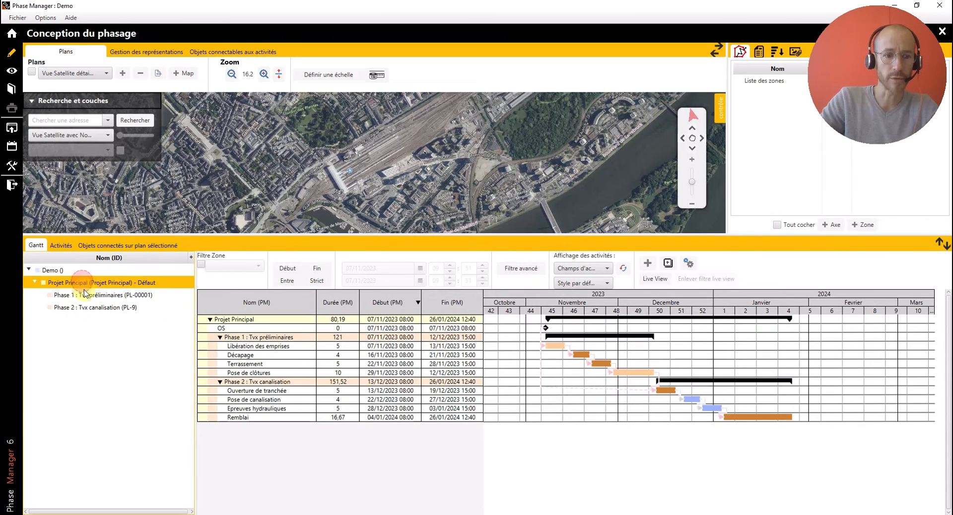
- Add a new activity directly under the Demo root, at the same level as Projet Principal
left_click(55, 271)
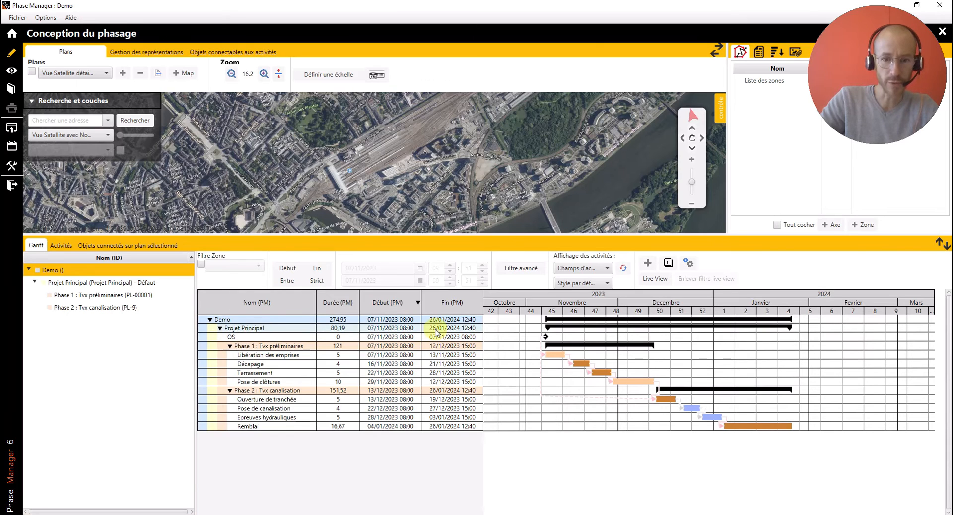
left_click(647, 264)
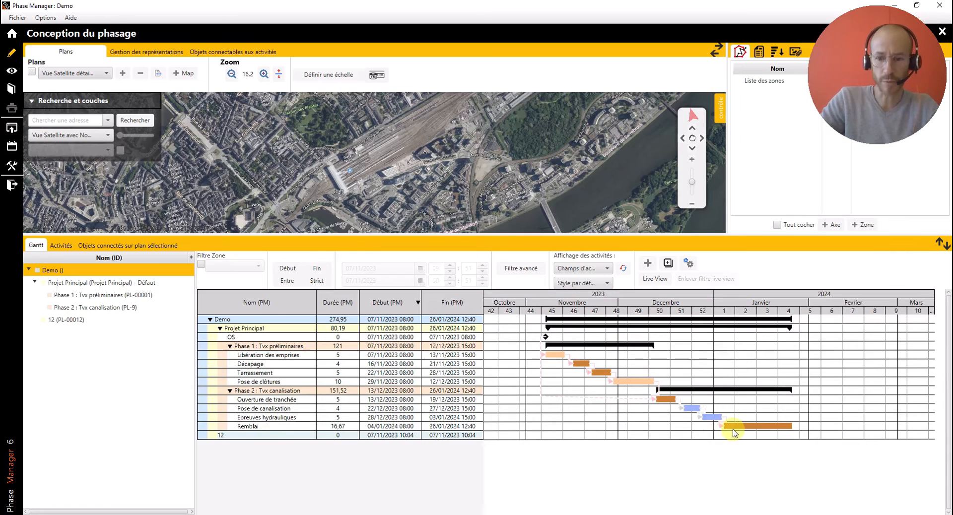
left_click(246, 436)
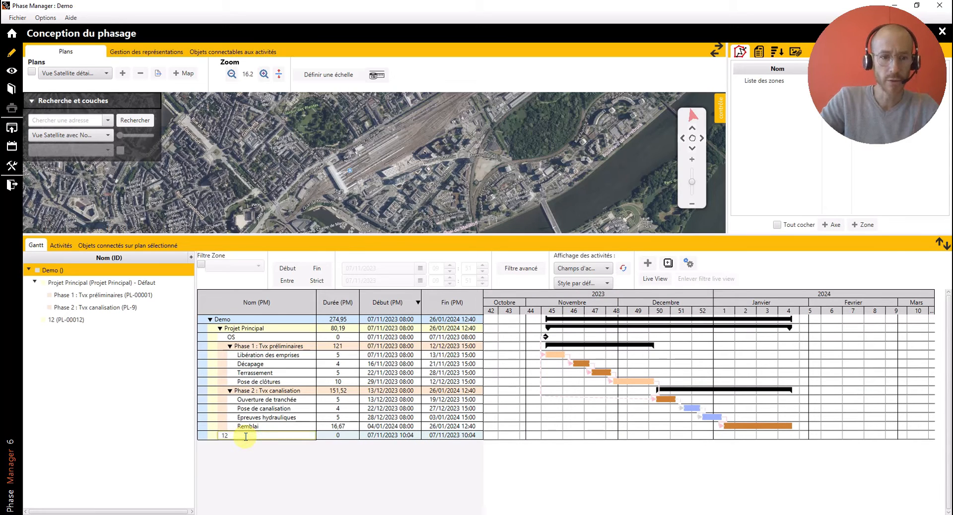
- Set the new Demo-level activity's ID to "Projet2" and its name to "Projet connexe", and display the whole Demo schedule
left_click(64, 320)
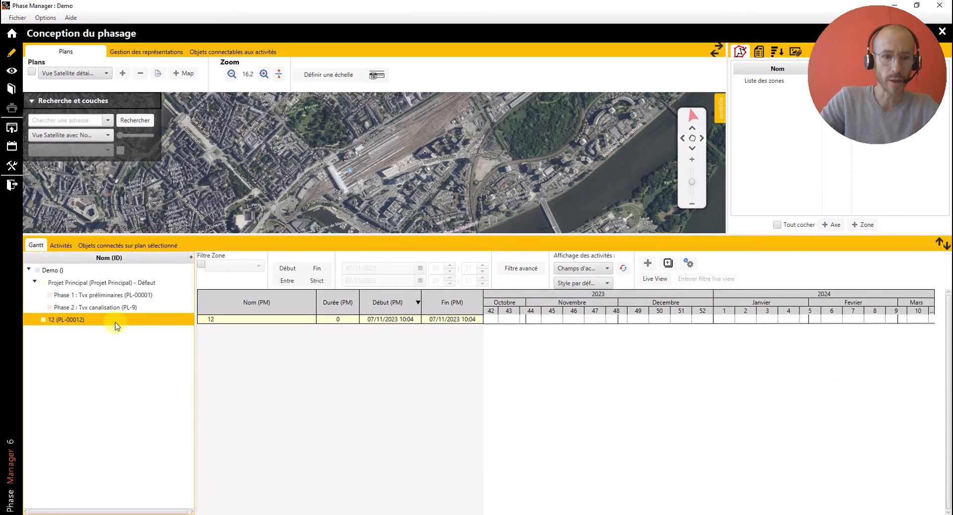
right_click(234, 320)
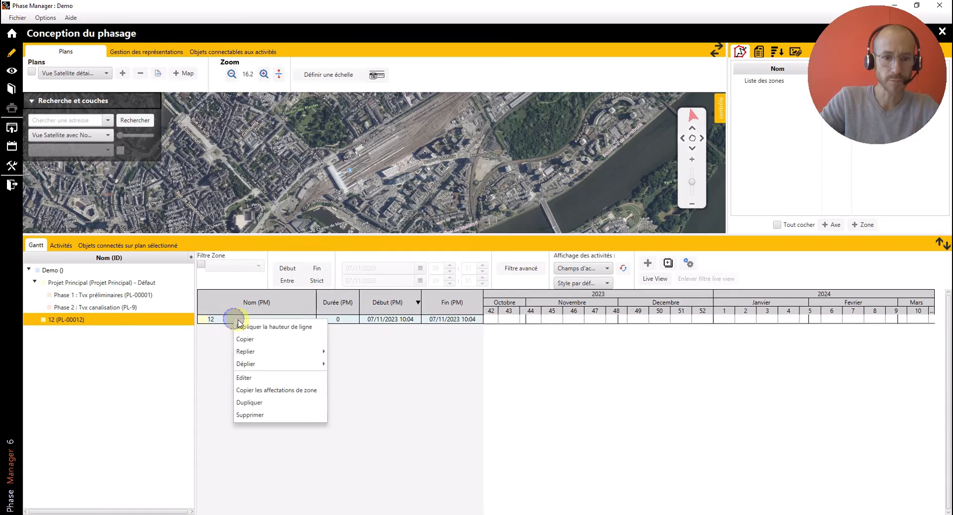
left_click(265, 382)
triple_click(320, 168)
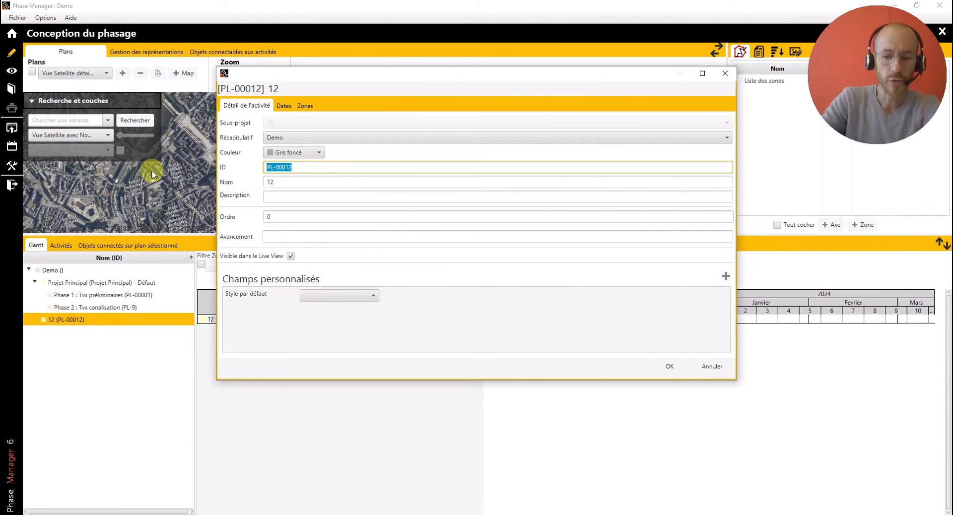
type("Projet2")
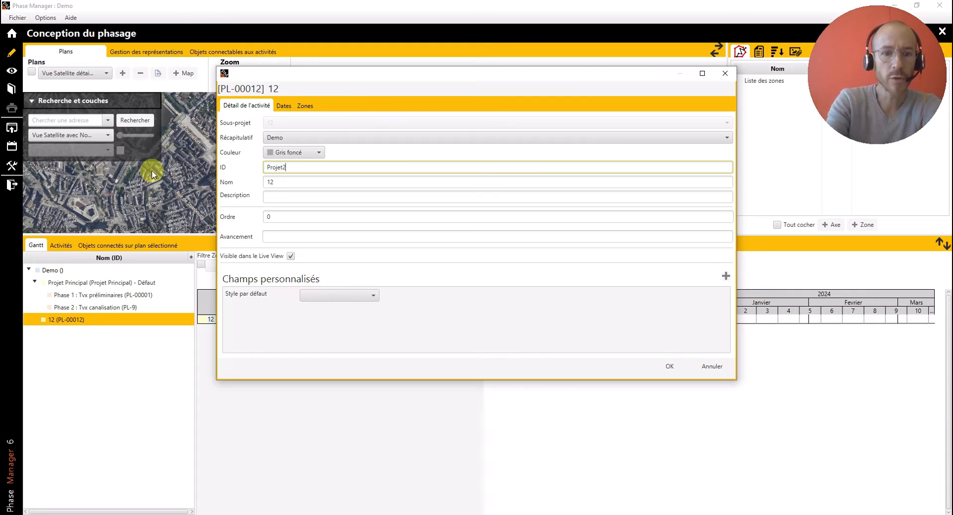
key("Tab")
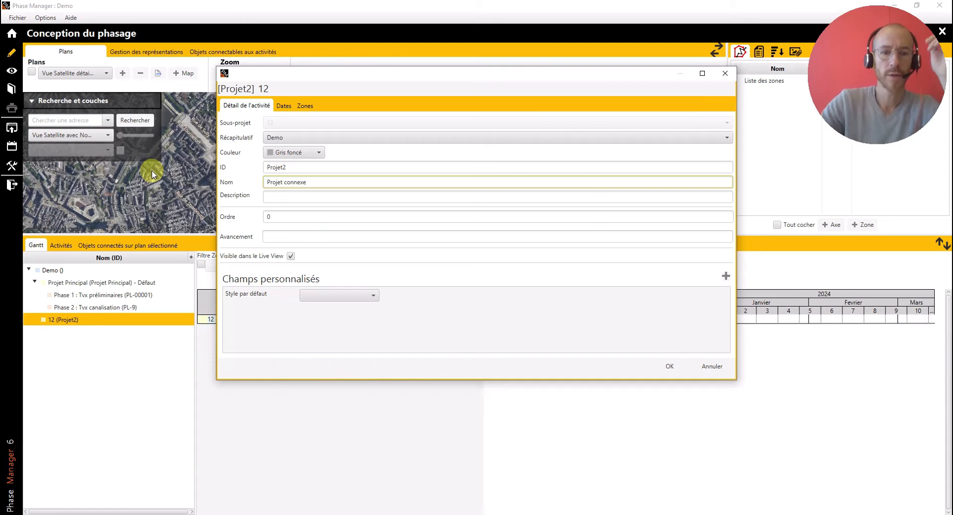
left_click(670, 367)
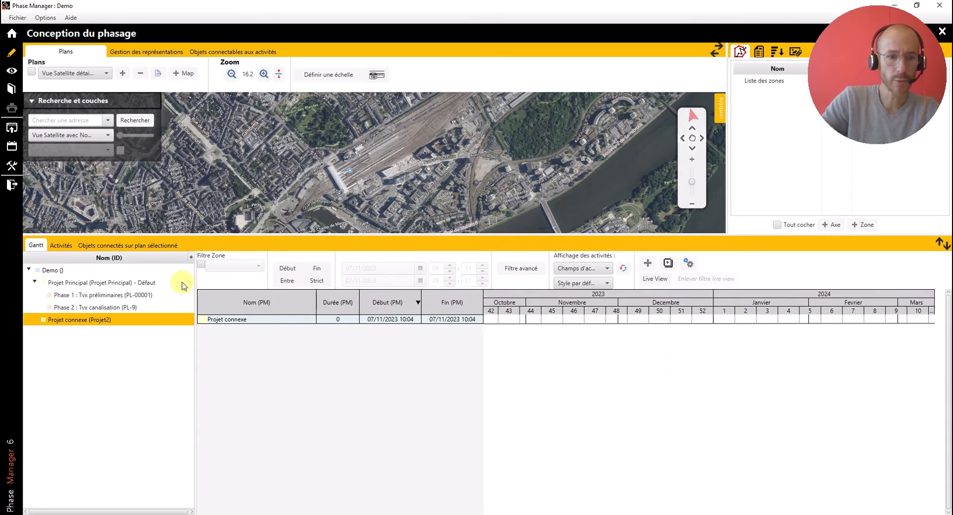
left_click(48, 272)
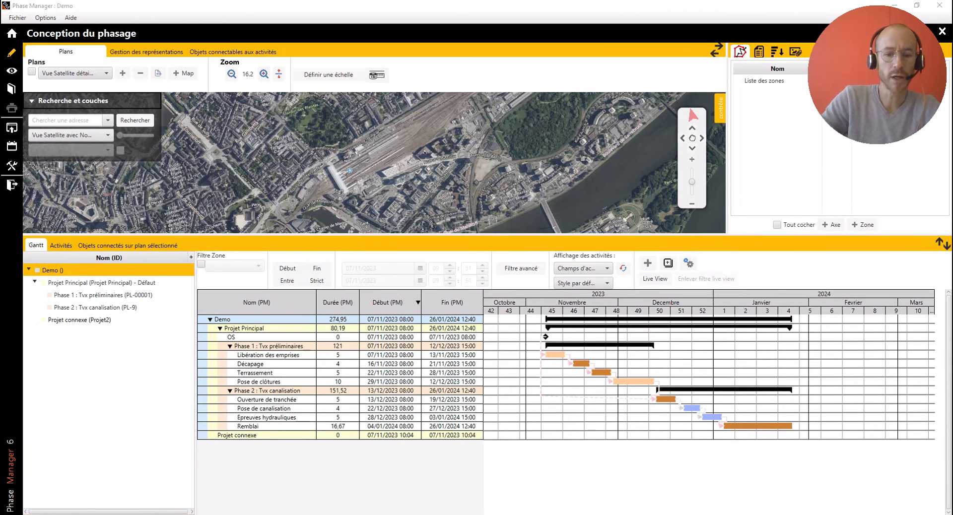
- Switch to Excel and copy both tables with their headers, from the ID column through Unité Ecart, down to row 18
mouse_move(341, 505)
left_click(392, 488)
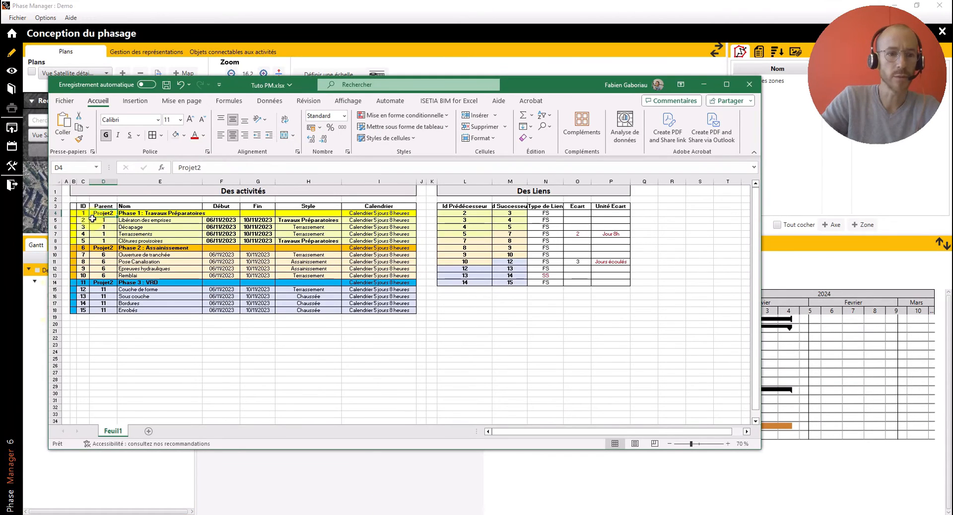
left_click_drag(84, 206, 617, 311)
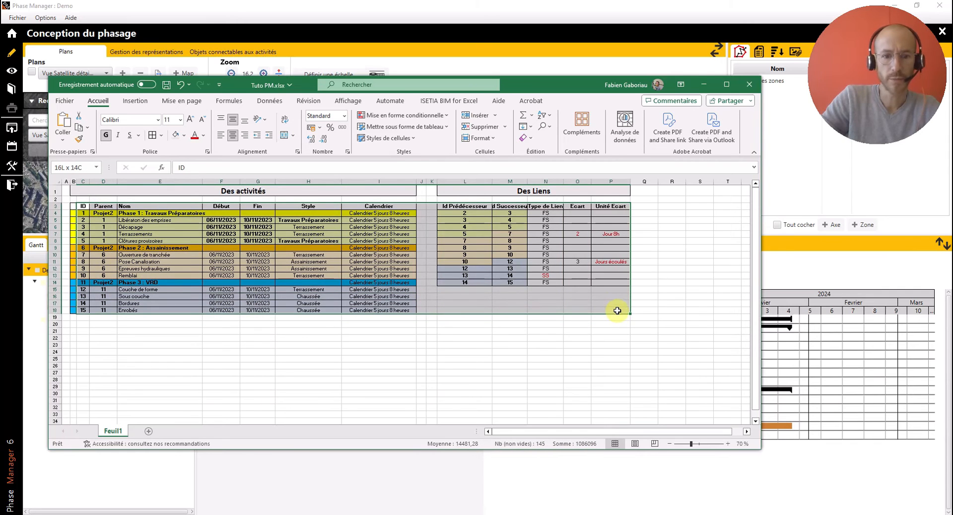
key("ctrl+c")
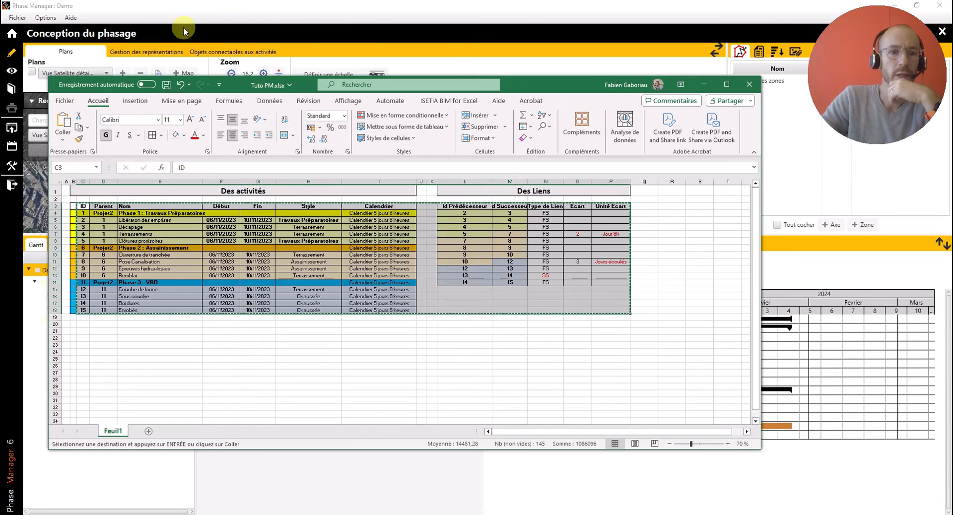
- Return to Phase Manager, open the import of activities and links, and paste the copied Excel data into its preview
left_click(128, 10)
left_click(15, 19)
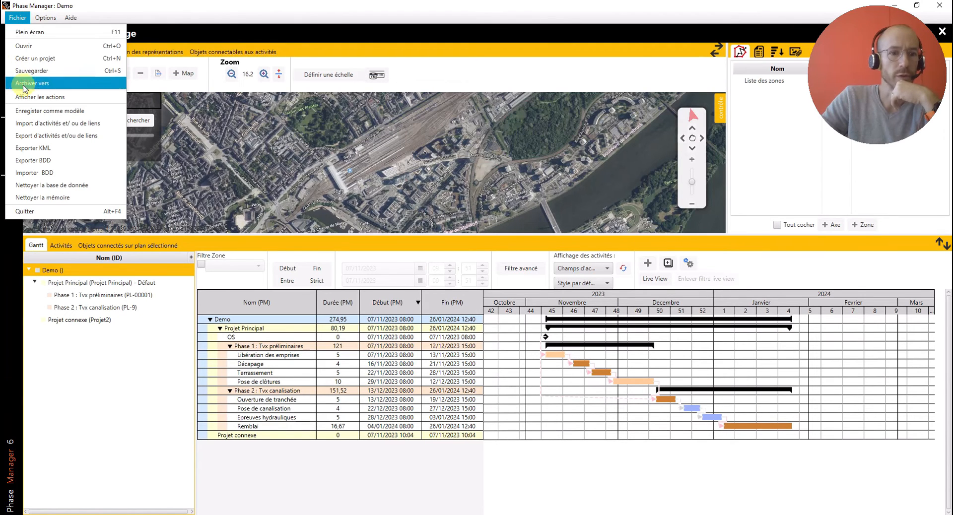
left_click(36, 125)
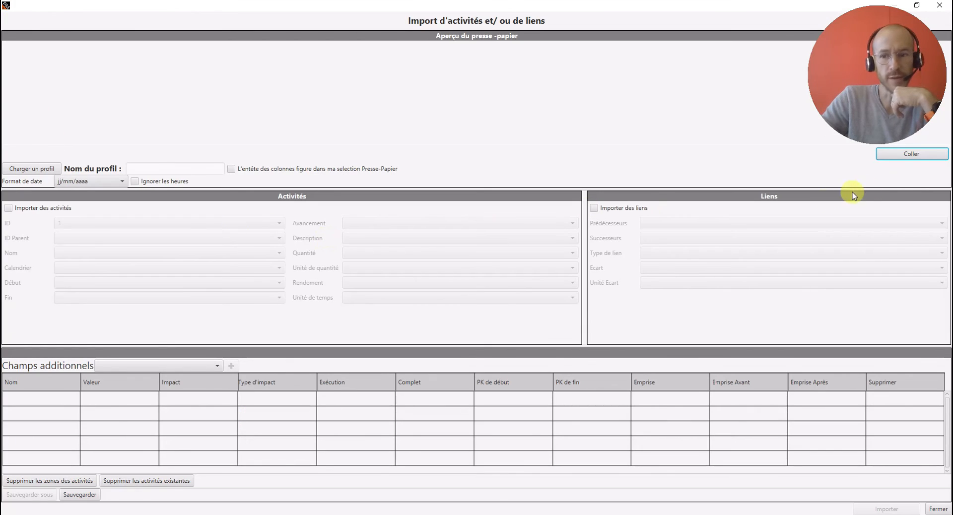
left_click(919, 154)
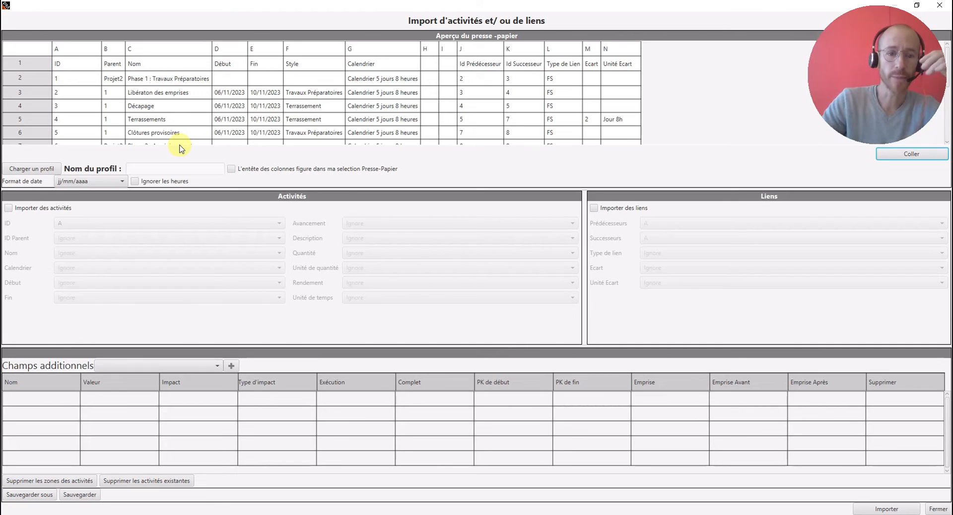
- Mark the pasted data as including column headers, ignore the hours in dates, and enable the import of activities
left_click(232, 170)
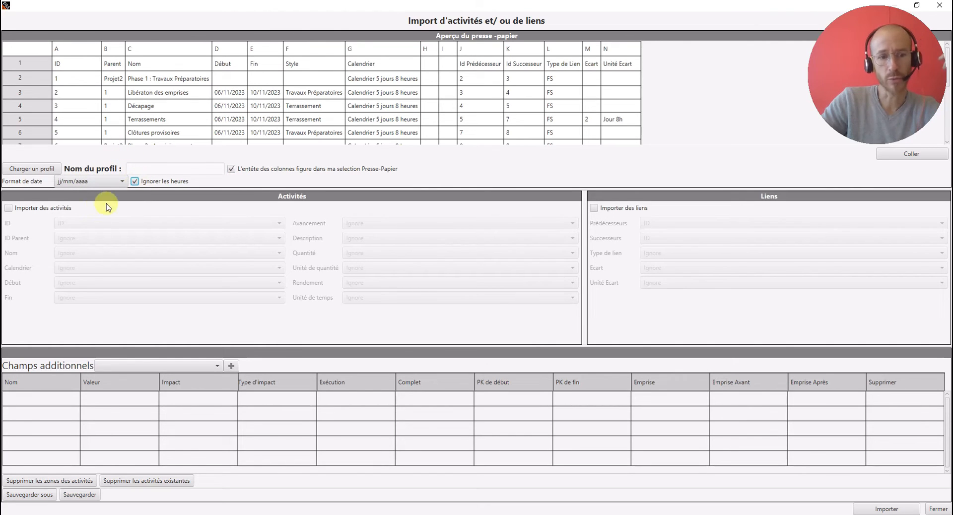
left_click(65, 211)
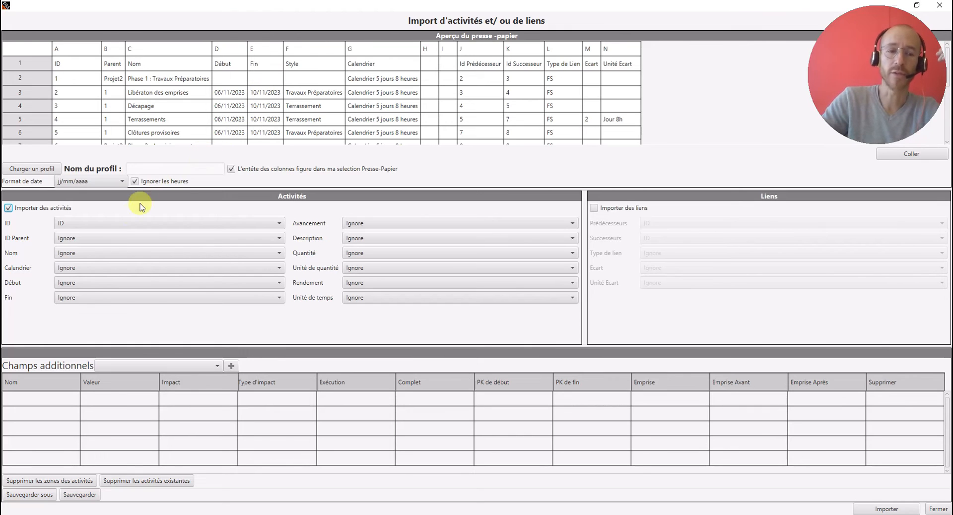
- Map the activity import fields ID Parent, Nom, Calendrier, Début and Fin to the Parent, Nom, Calendrier, Début and Fin columns
left_click(110, 243)
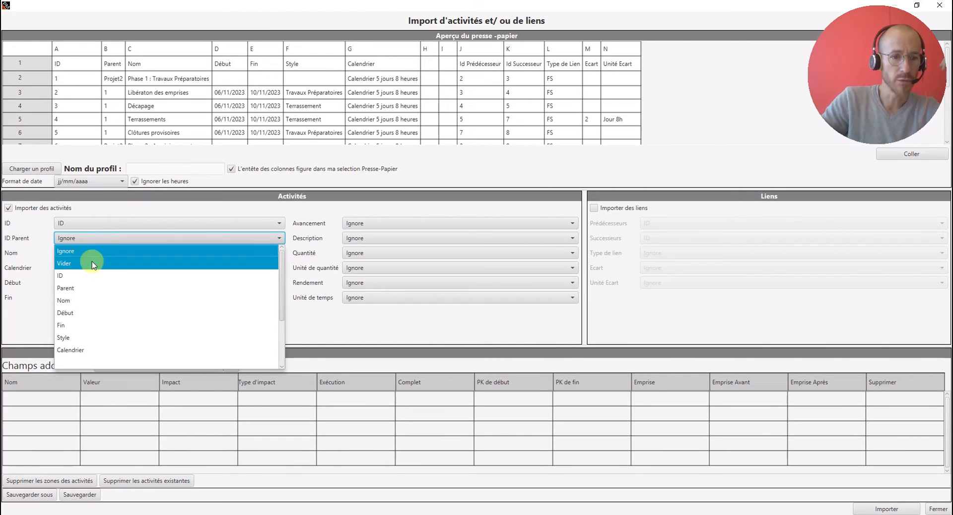
left_click(90, 284)
left_click(73, 254)
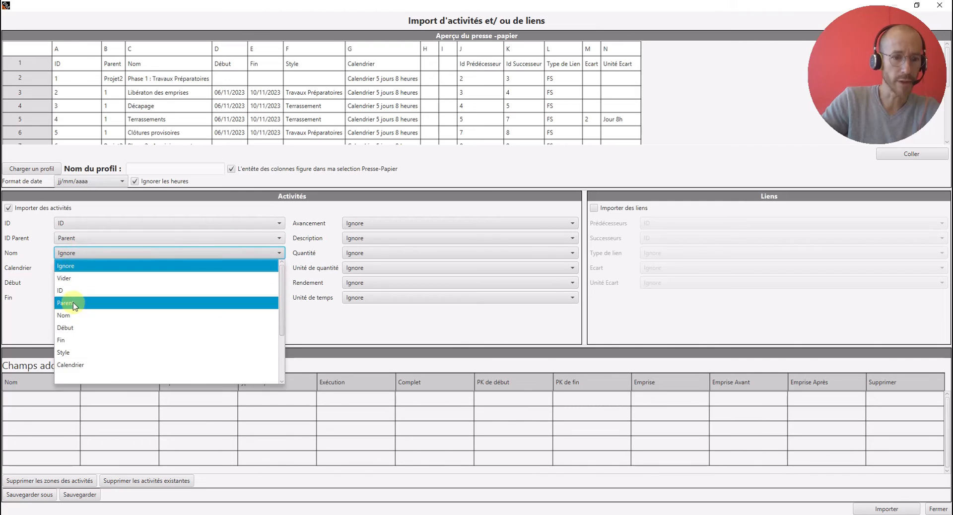
left_click(75, 309)
left_click(76, 269)
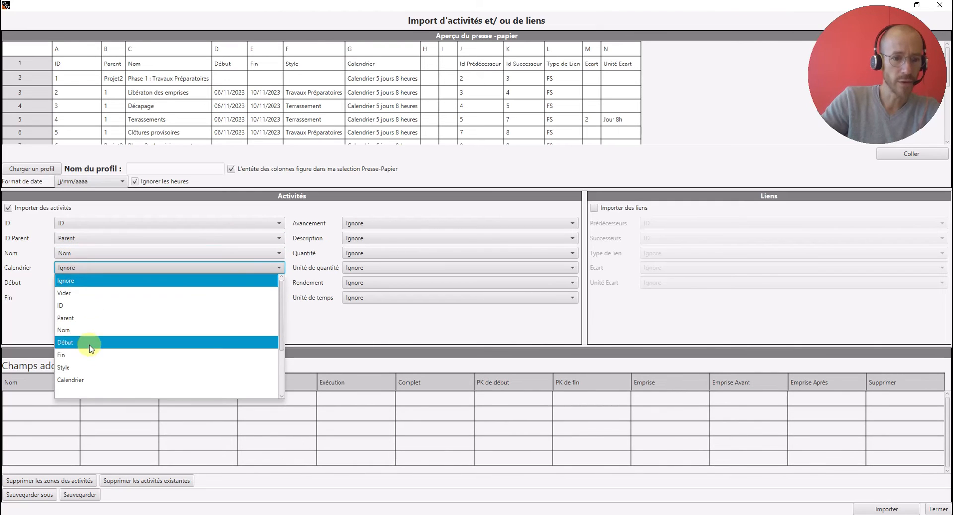
left_click(84, 375)
left_click(84, 288)
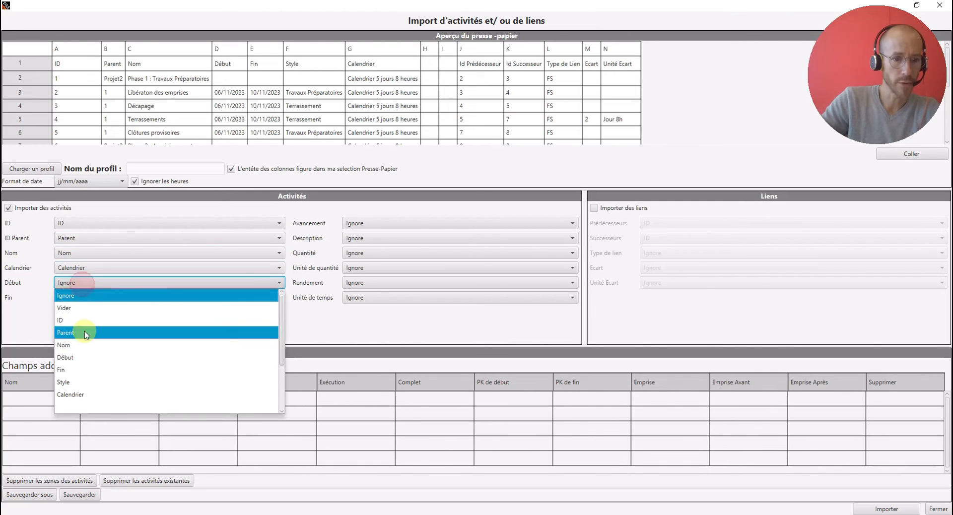
left_click(78, 354)
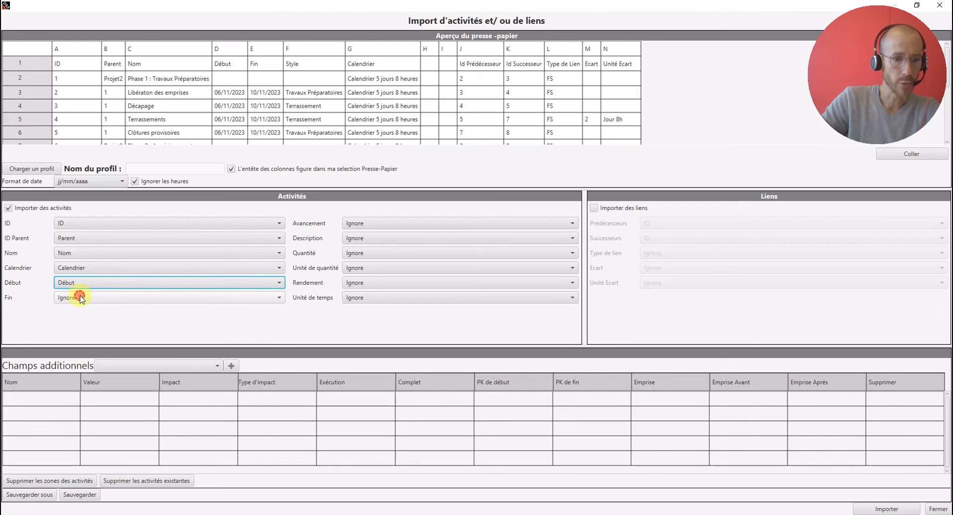
left_click(79, 298)
left_click(79, 385)
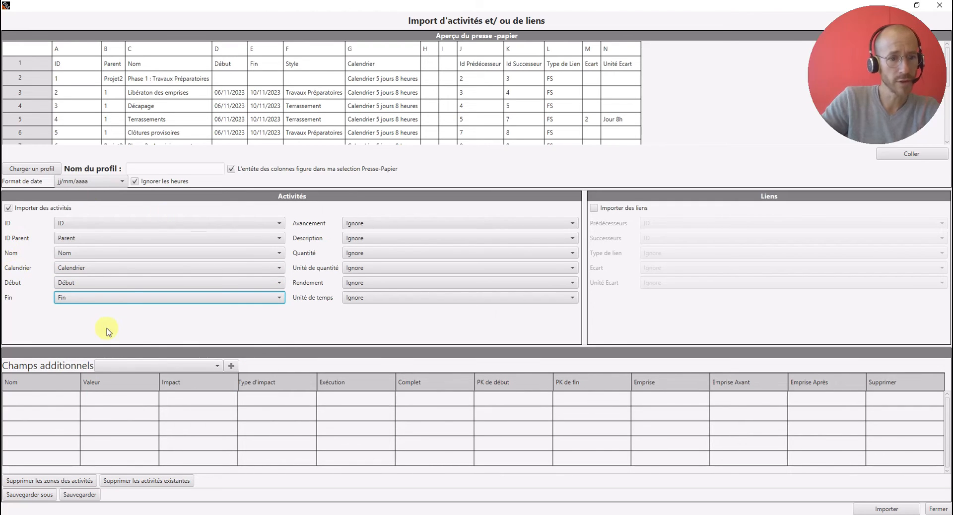
- Add the additional field "Style par défaut" to the import and take its value from the Style column
left_click(153, 365)
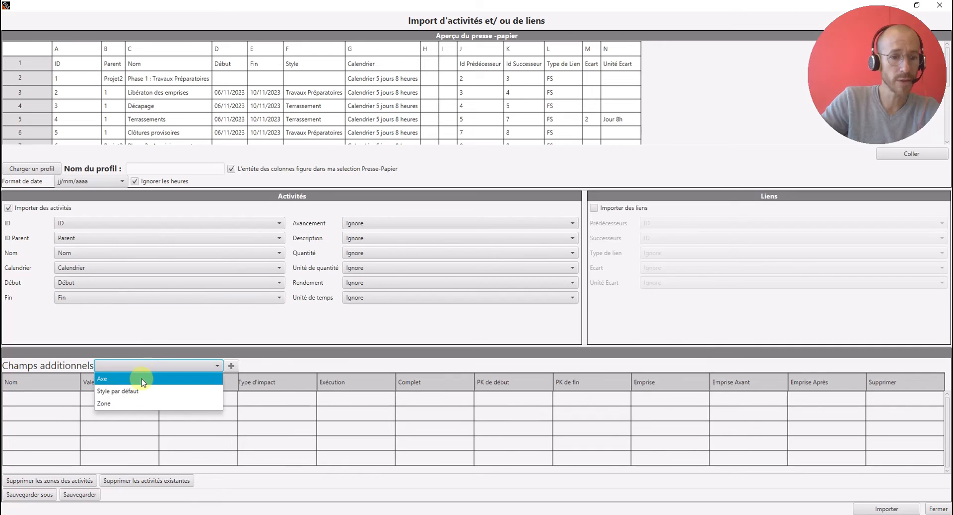
left_click(132, 392)
left_click(231, 366)
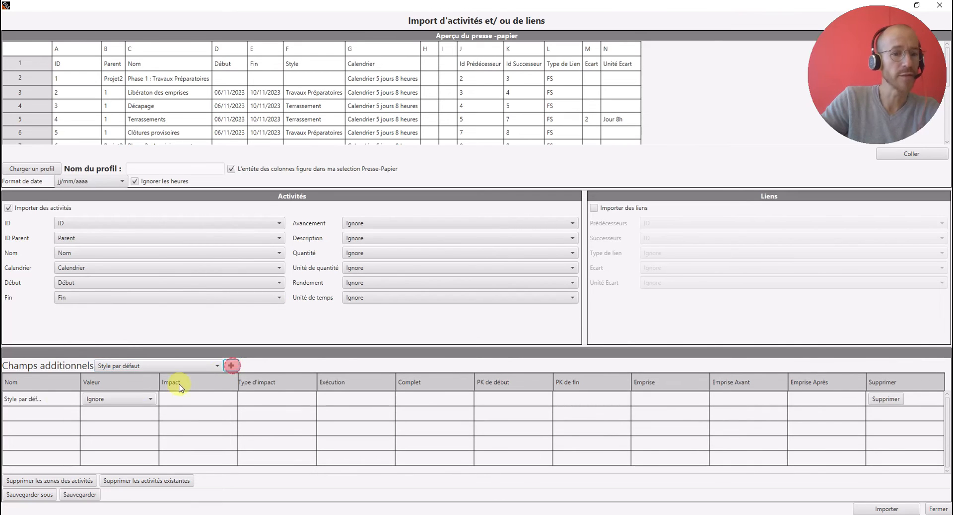
left_click(130, 400)
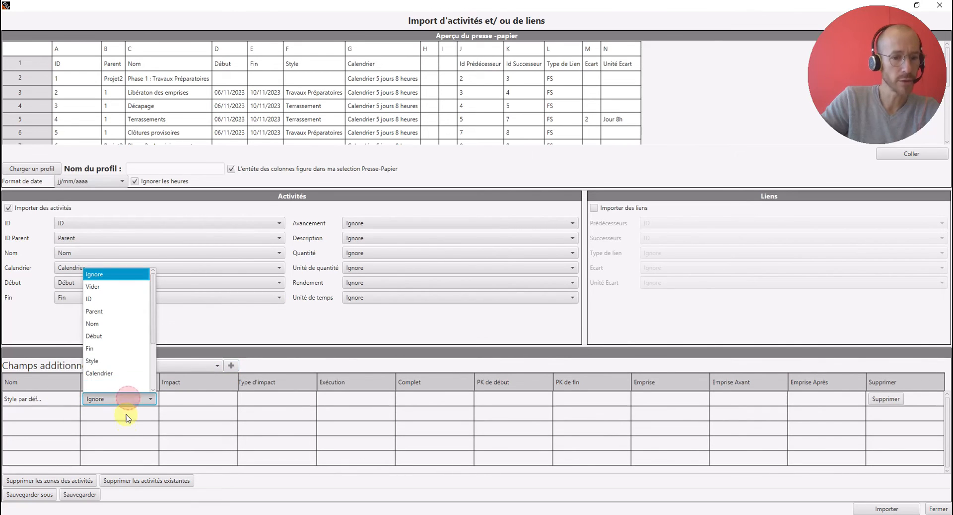
left_click(108, 358)
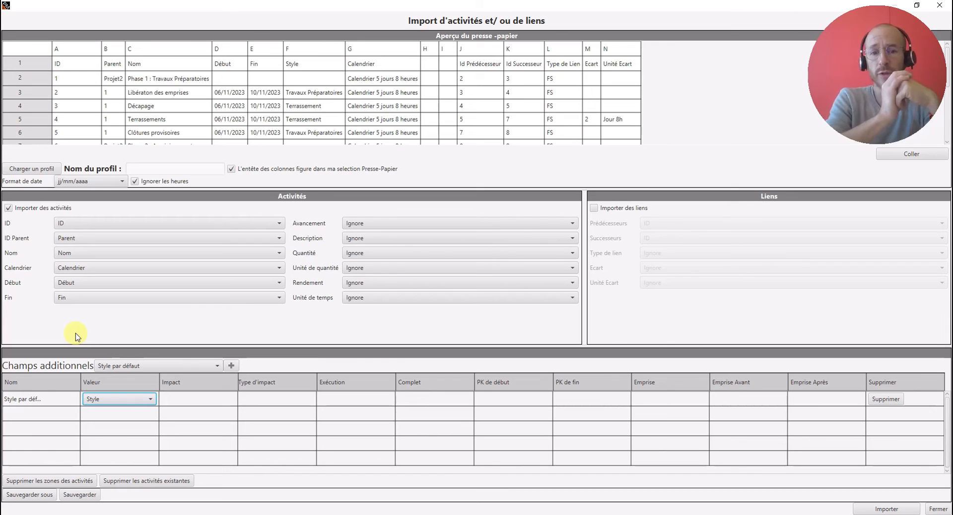
- Enable the import of links and map predecessors to "Id Prédécesseur" and successors to "Id Successeur"
left_click(594, 208)
left_click(678, 222)
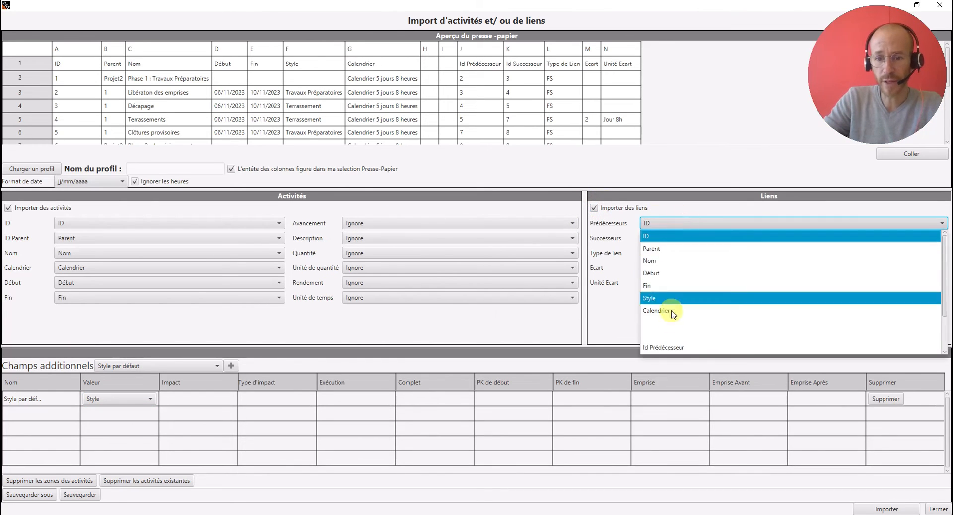
left_click(665, 347)
left_click(663, 238)
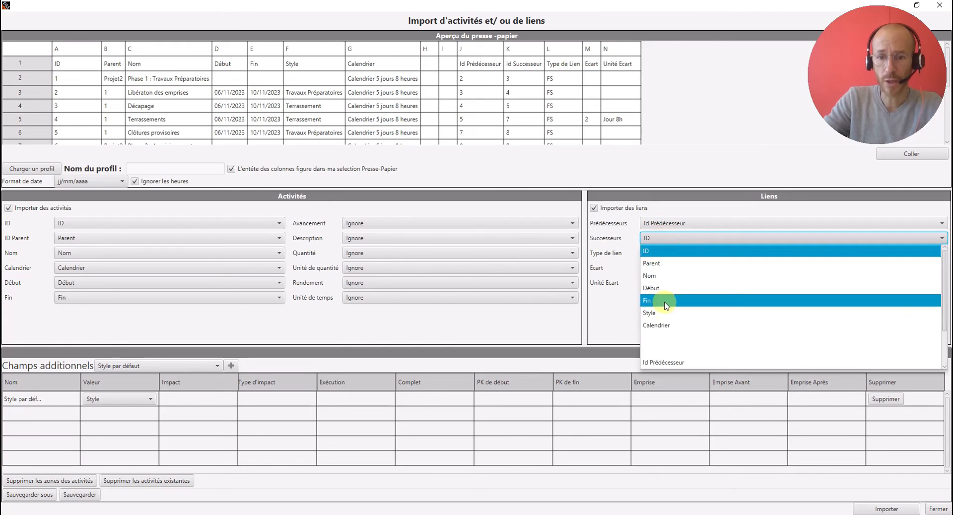
scroll(666, 305, "down", 2)
left_click(666, 338)
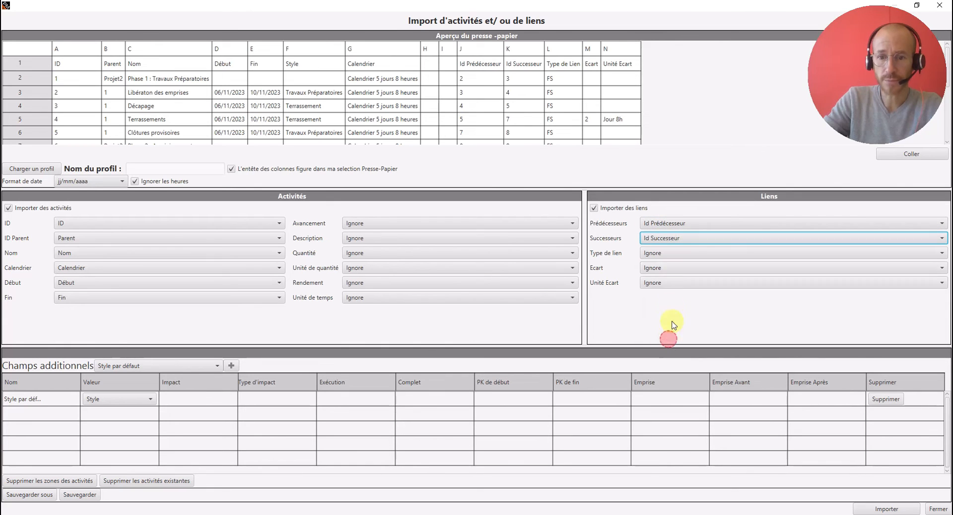
- Map the link type, gap and gap unit to the "Type de Lien", "Ecart" and "Unité Ecart" columns
left_click(679, 256)
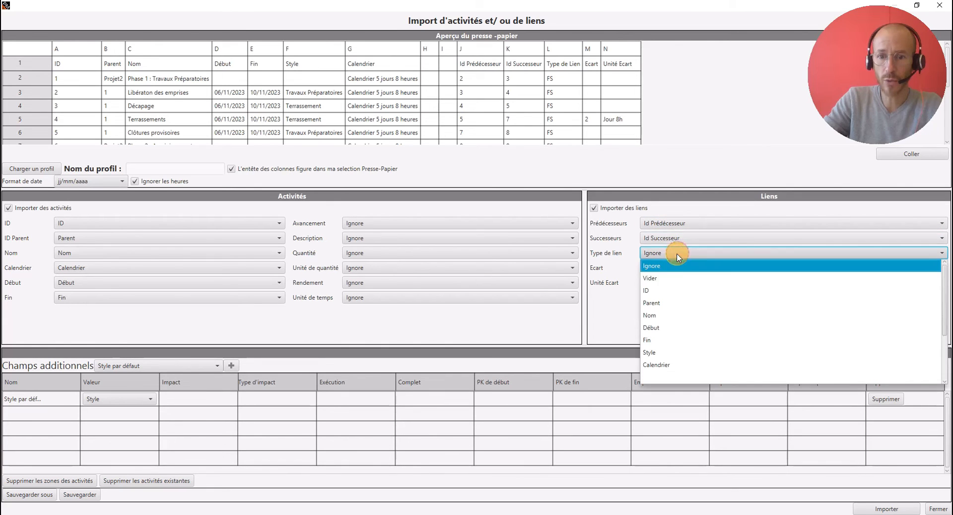
scroll(672, 343, "down", 3)
left_click(673, 353)
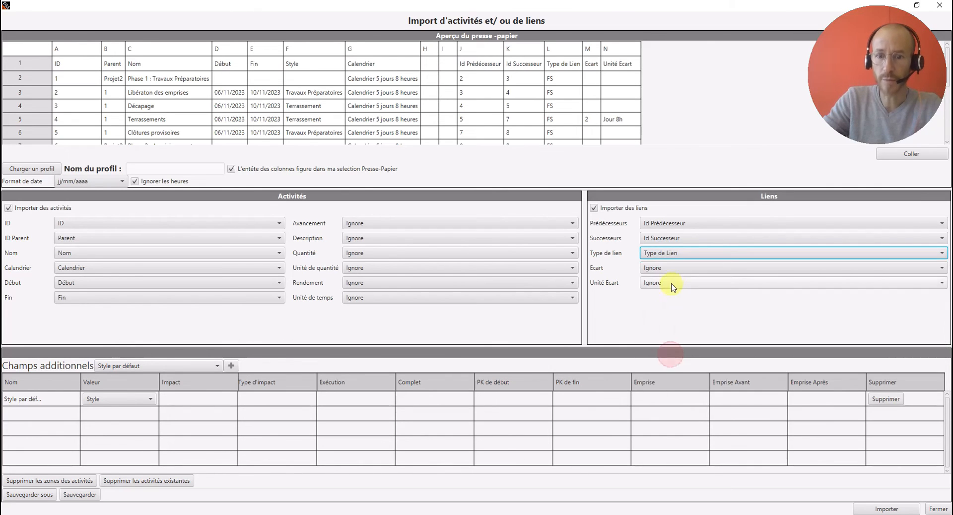
left_click(672, 270)
scroll(663, 362, "down", 3)
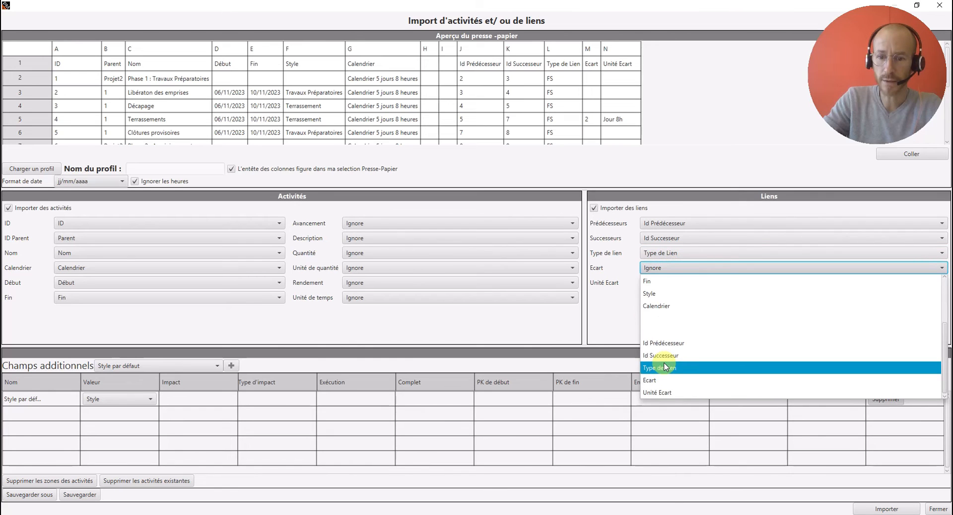
left_click(665, 380)
left_click(672, 283)
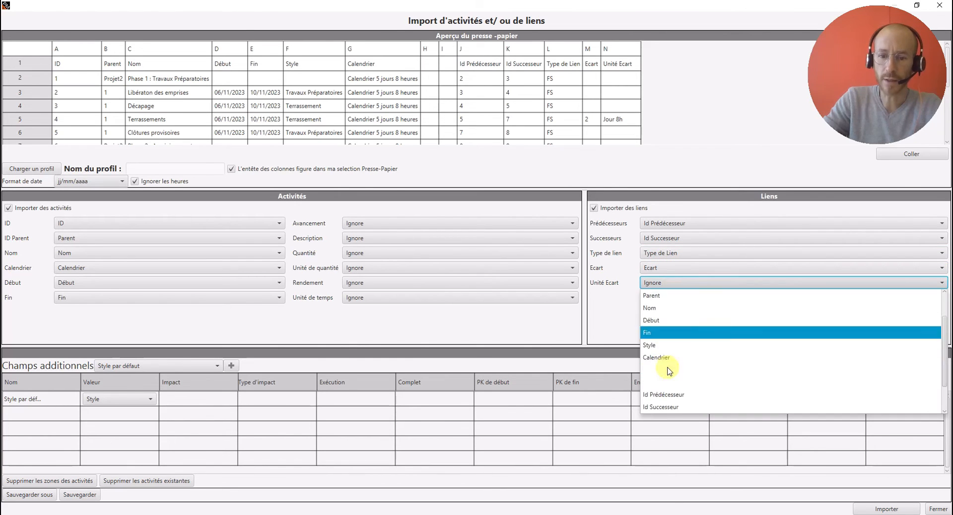
scroll(668, 368, "down", 3)
left_click(668, 405)
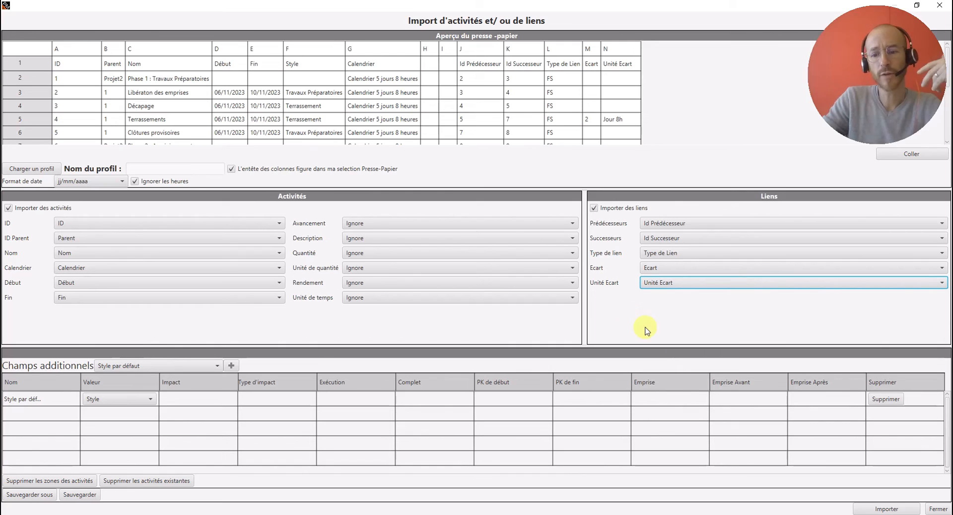
- Import the mapped activities and links, accept the confirmation and the warnings, and close the import window
left_click(879, 510)
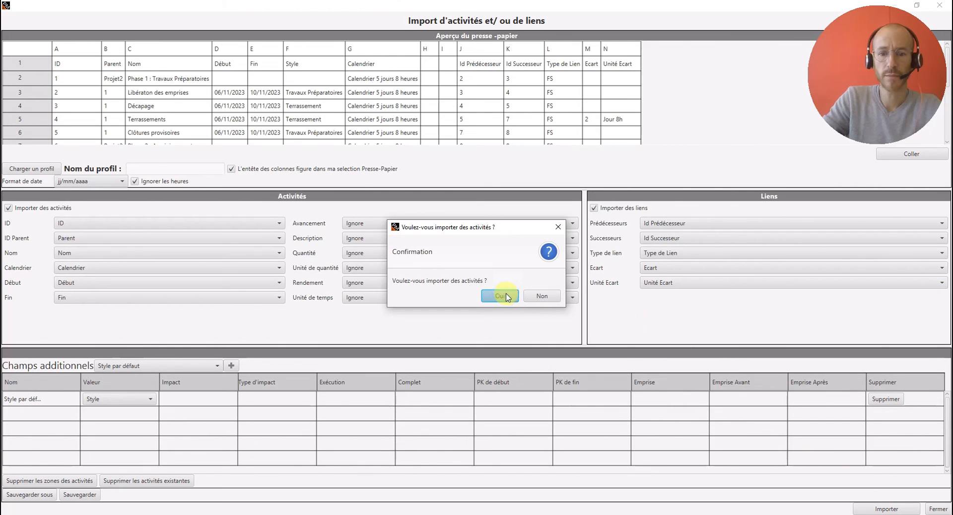
left_click(507, 296)
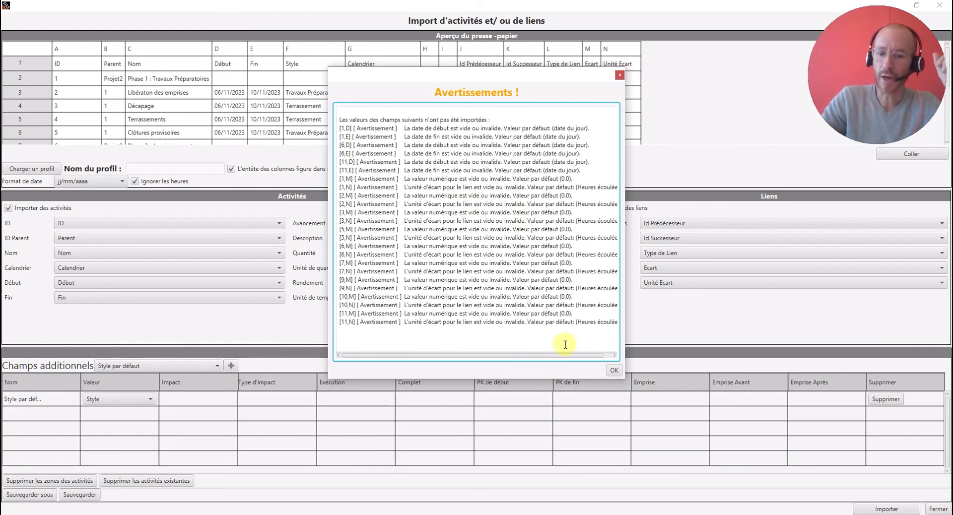
left_click(615, 372)
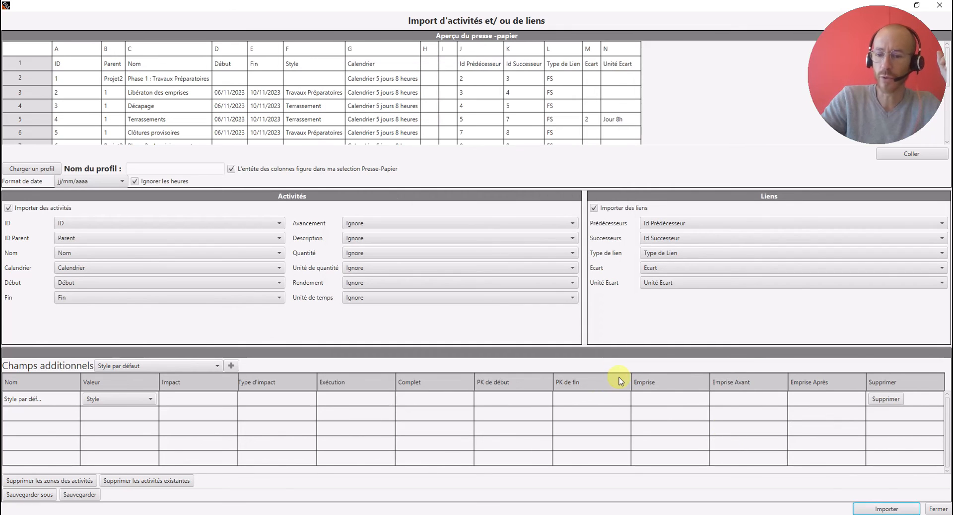
left_click(938, 510)
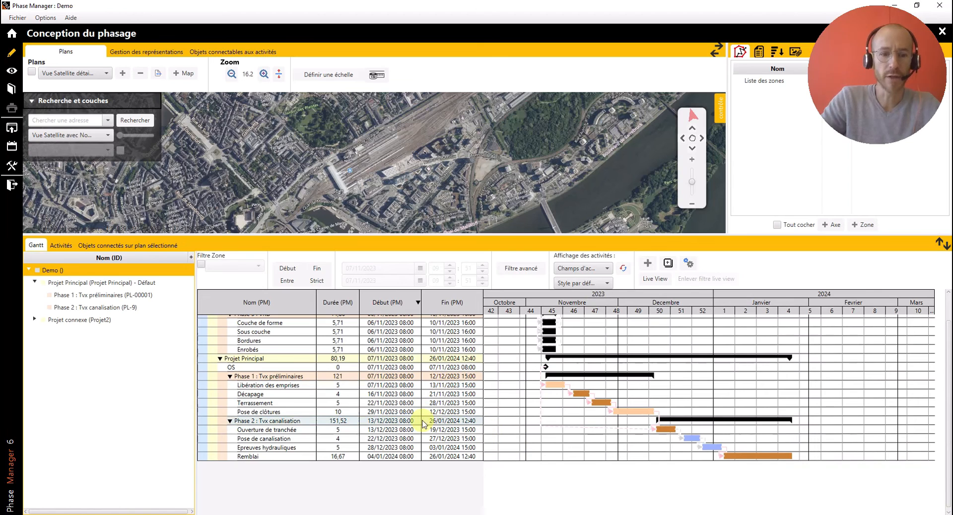
- Display the expanded Projet connexe schedule, check the activities' Début and Fin dates in Excel's Tuto PM.xlsx, and return to Phase Manager
left_click(34, 320)
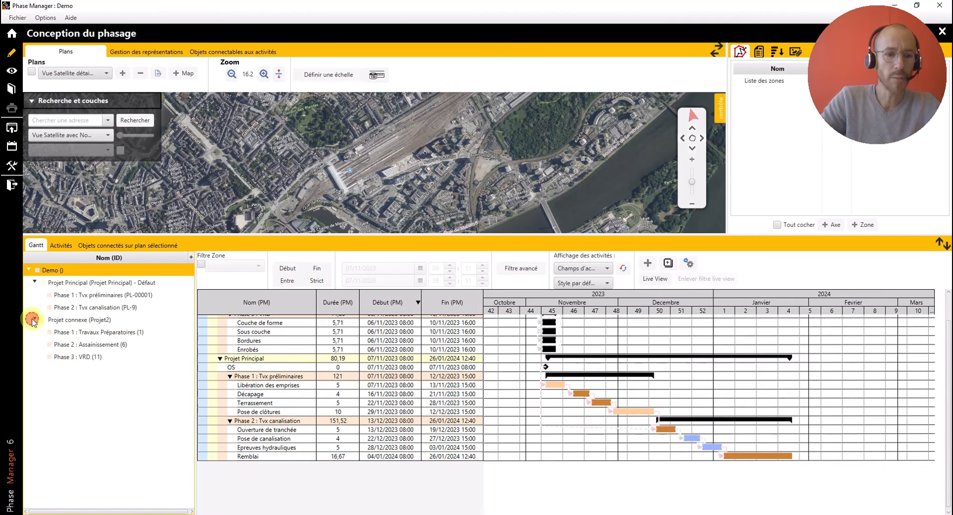
left_click(74, 320)
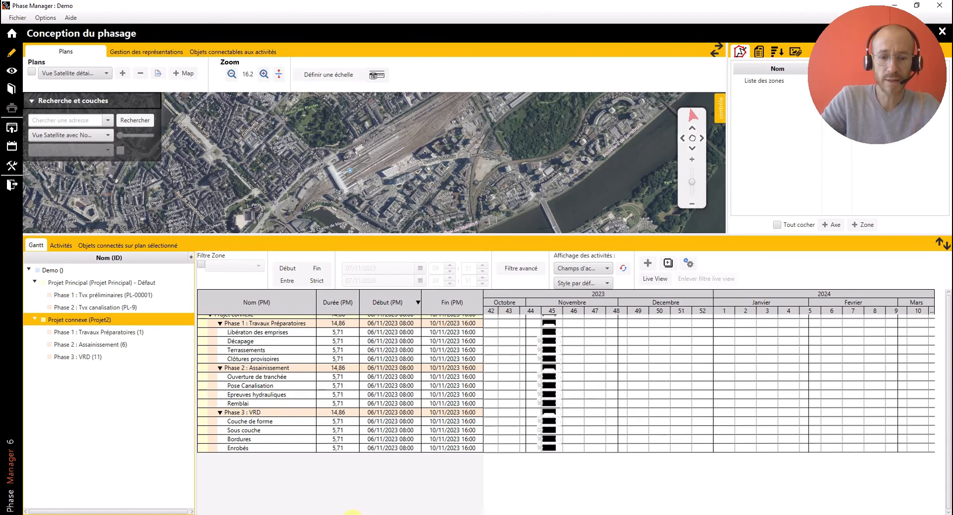
mouse_move(353, 512)
left_click(382, 493)
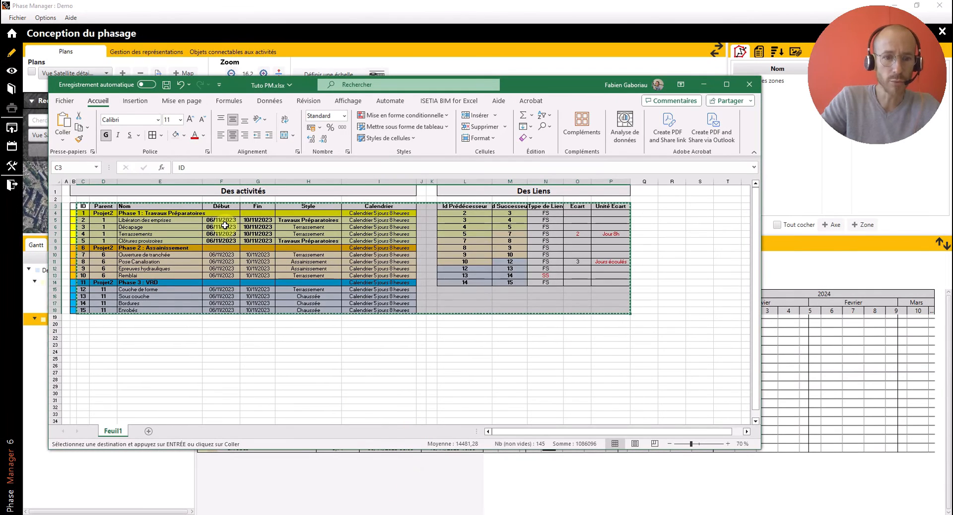
left_click_drag(222, 220, 256, 307)
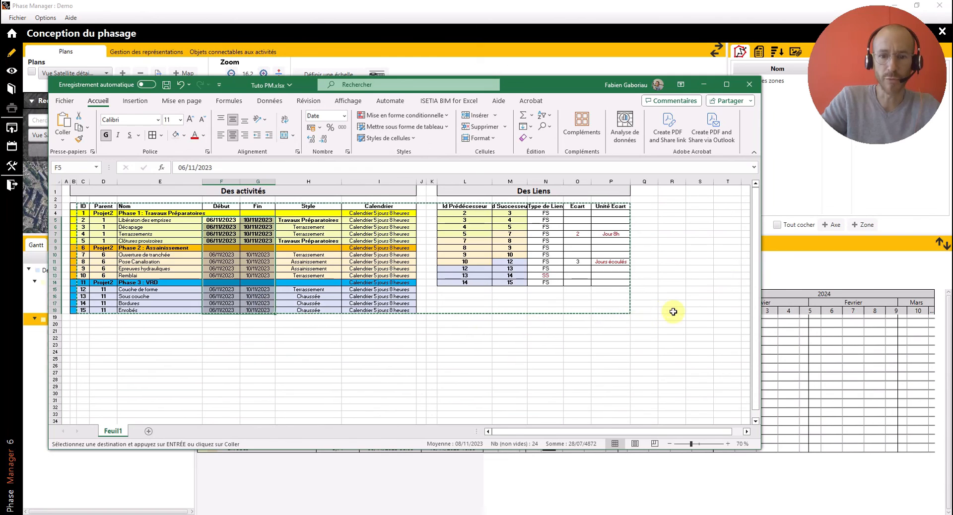
left_click(858, 268)
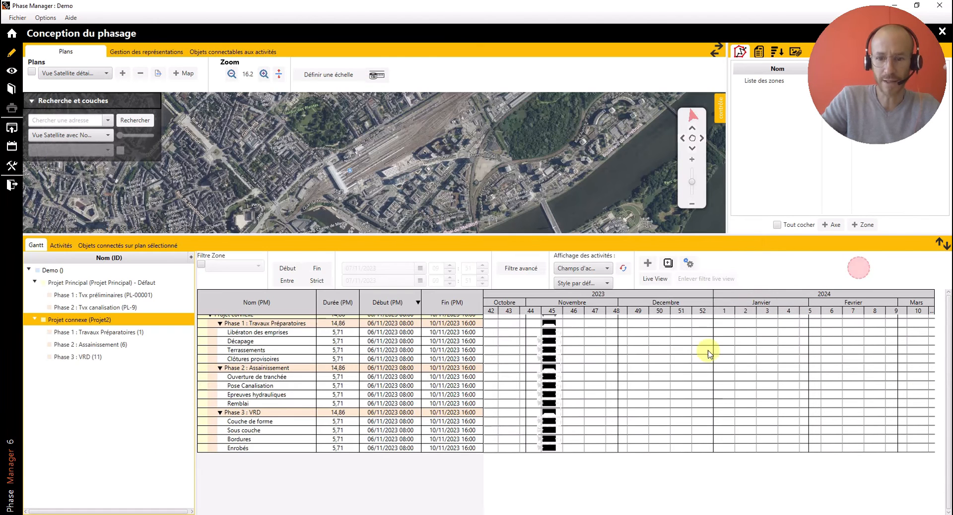
- Recalculate the Projet connexe schedule from its links and refresh the Gantt display to apply the default style colours
left_click(688, 263)
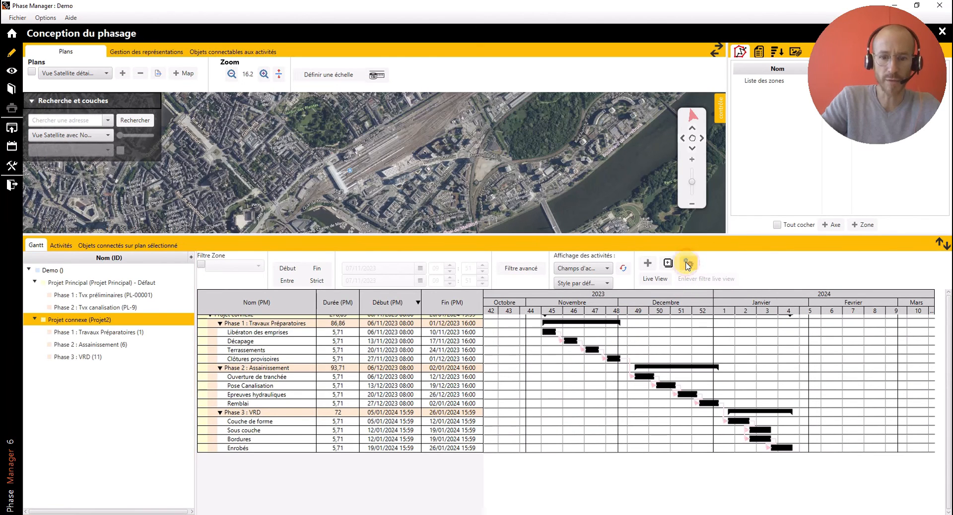
left_click(625, 271)
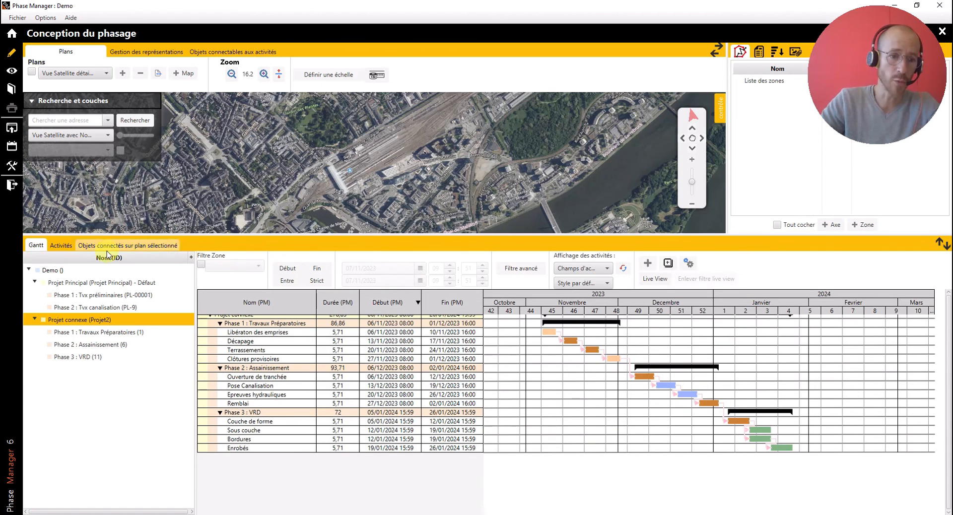
- Display the whole Demo schedule with both projects, and switch to the Tuto PM.xlsx workbook in Excel
left_click(49, 271)
scroll(443, 335, "up", 1)
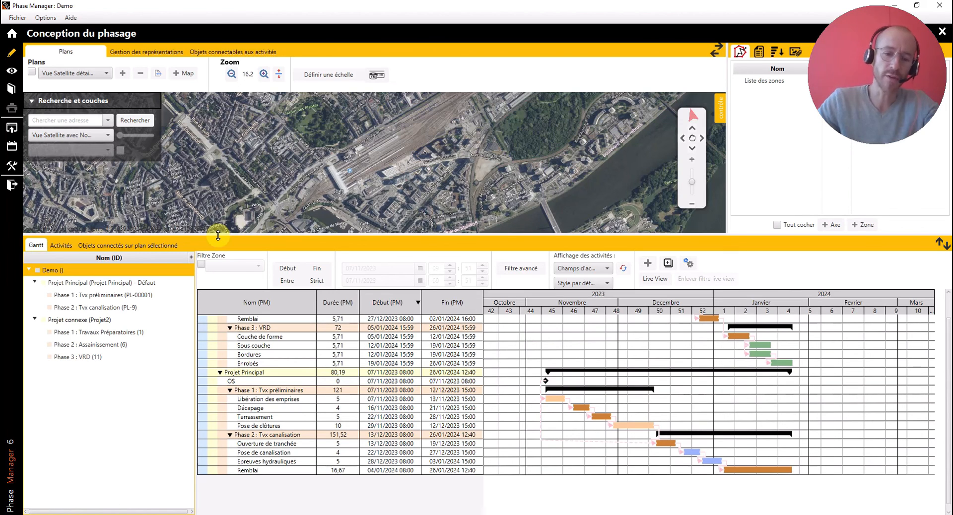
mouse_move(378, 501)
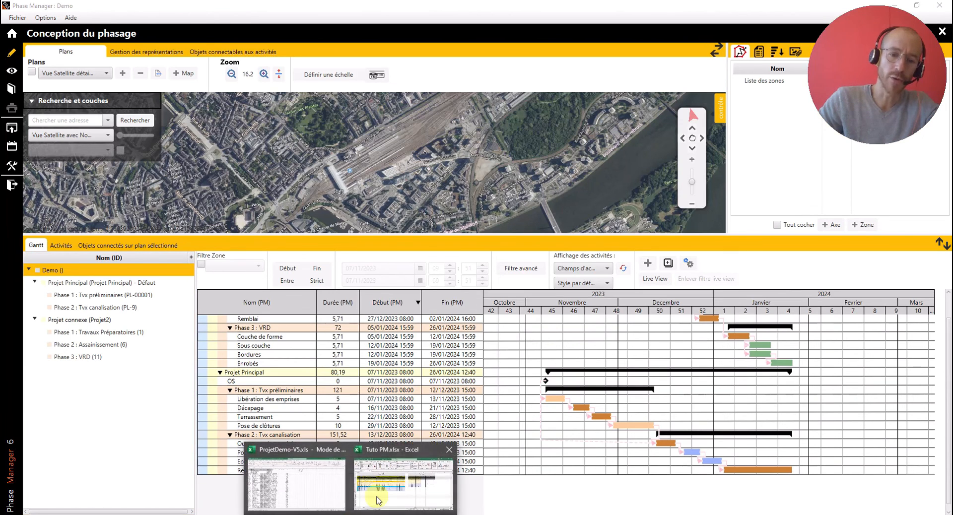
left_click(389, 485)
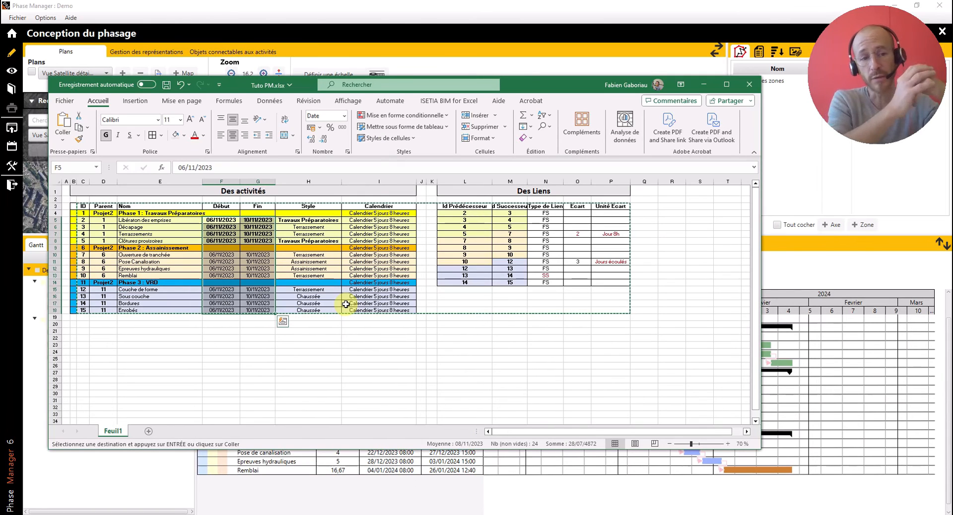